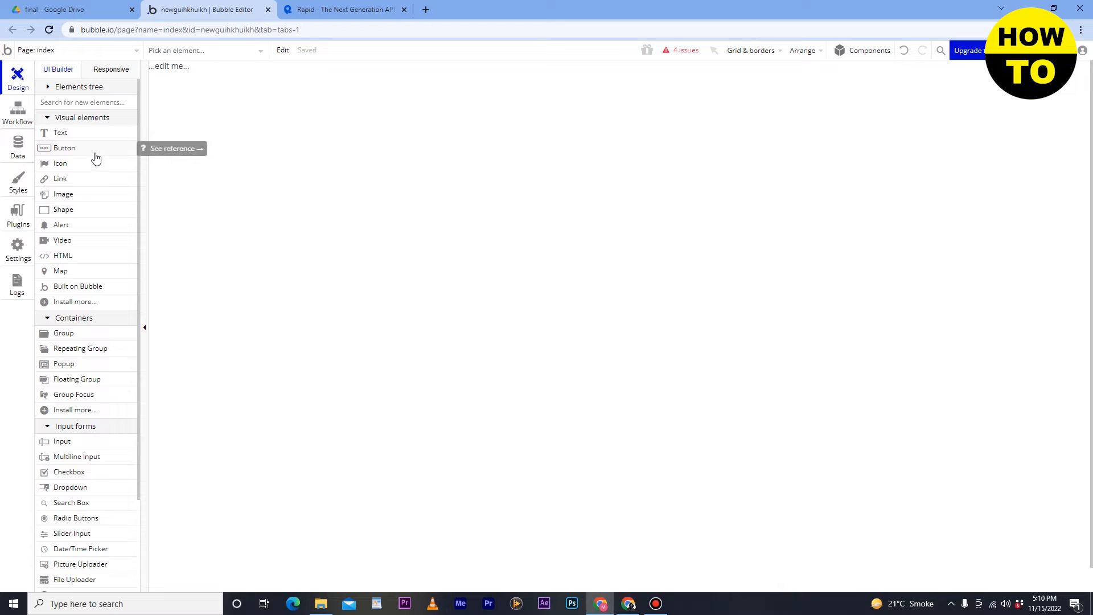
- Search the plugin list for 'ap' and install the API Connector plugin
left_click(14, 223)
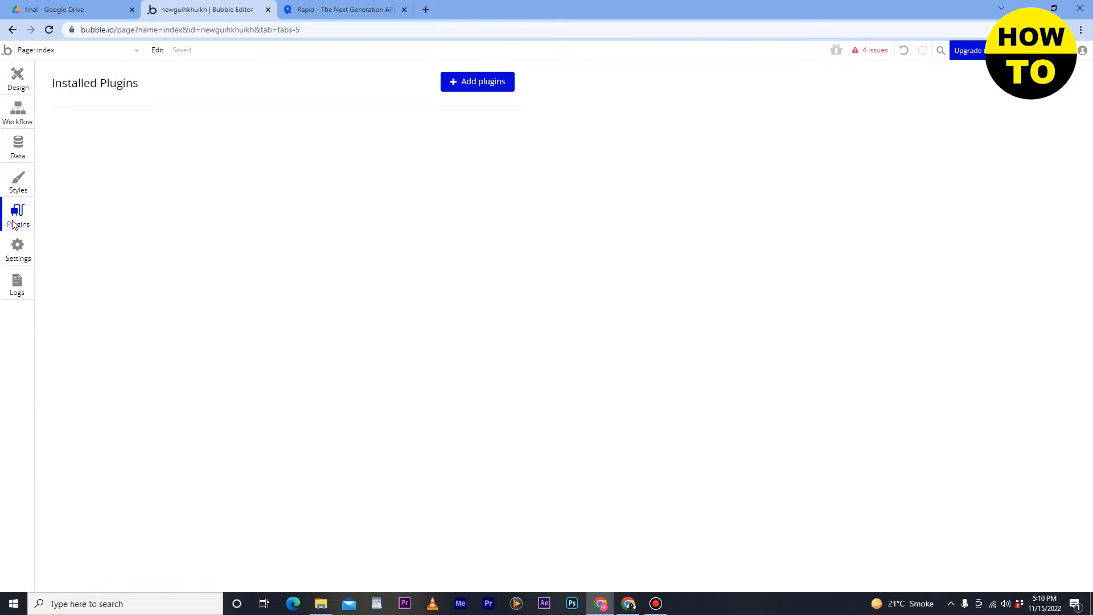
left_click(459, 90)
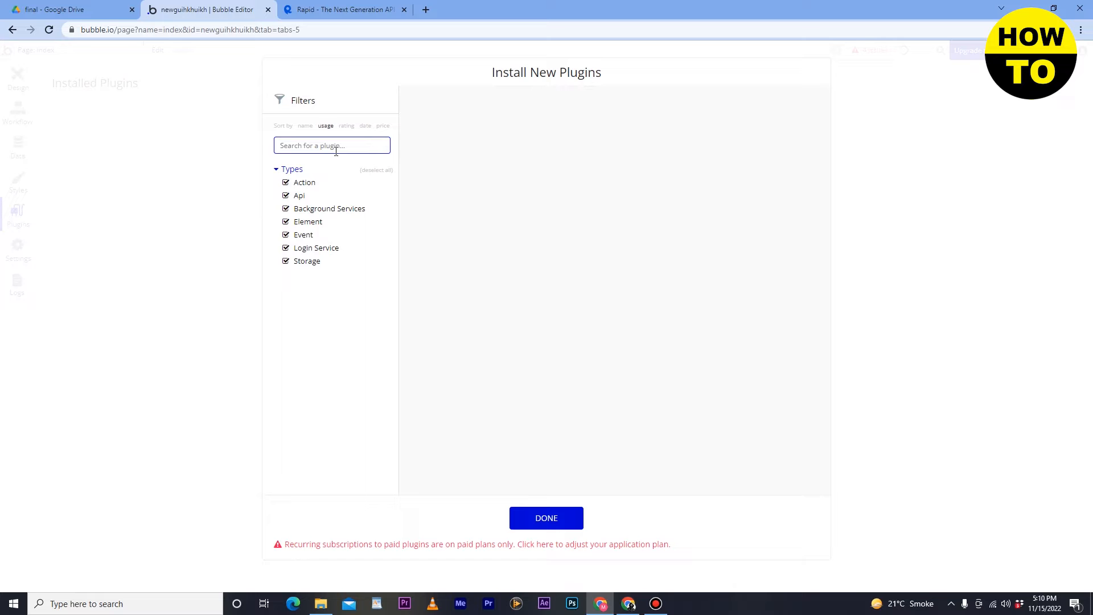
type("api")
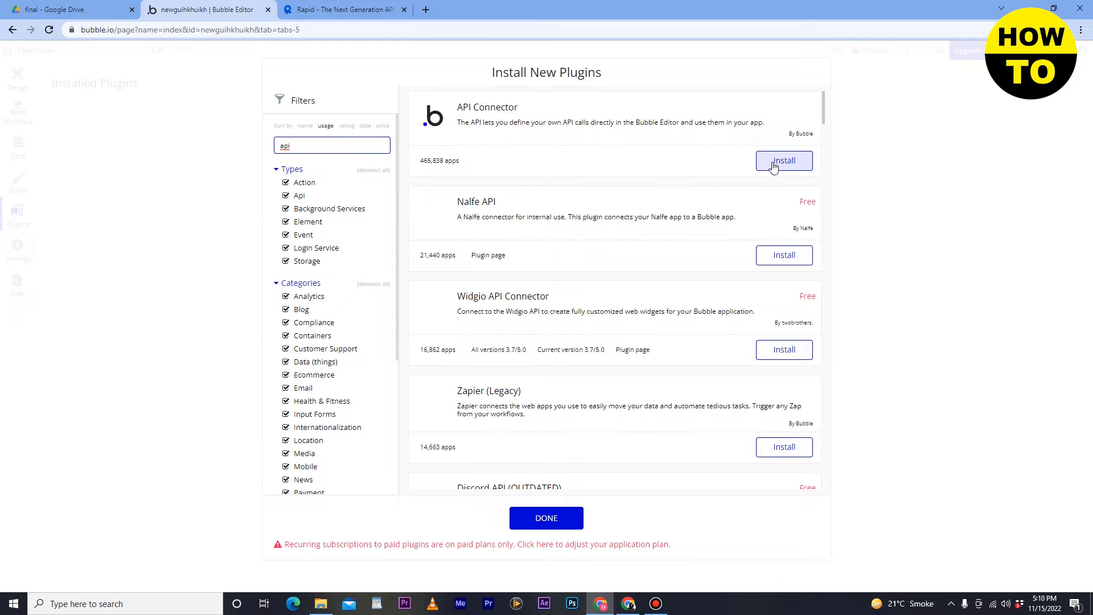
left_click(773, 166)
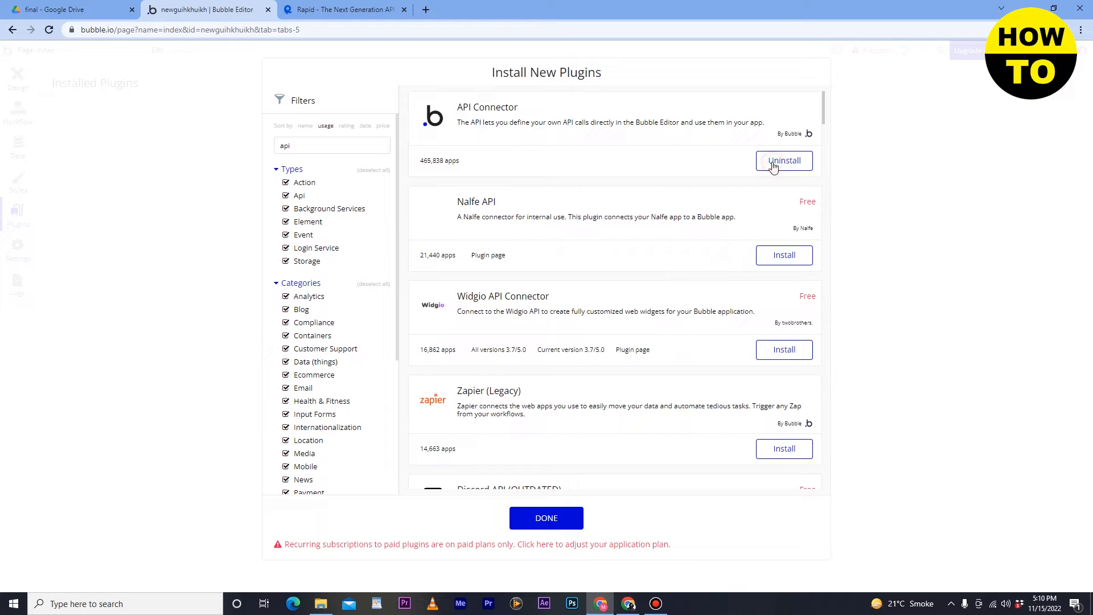
left_click(546, 519)
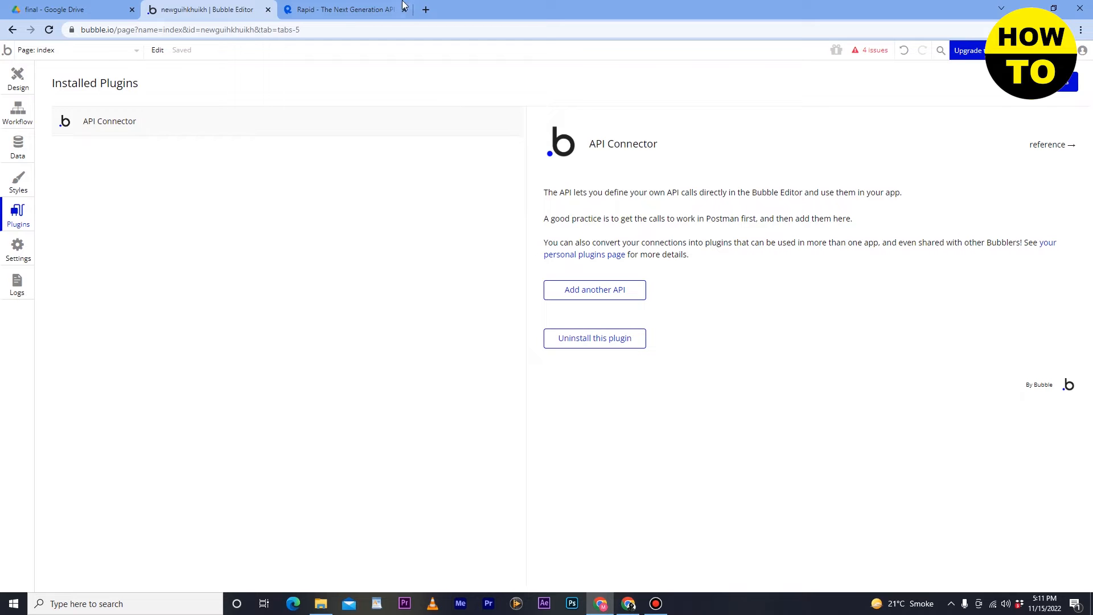
left_click(346, 10)
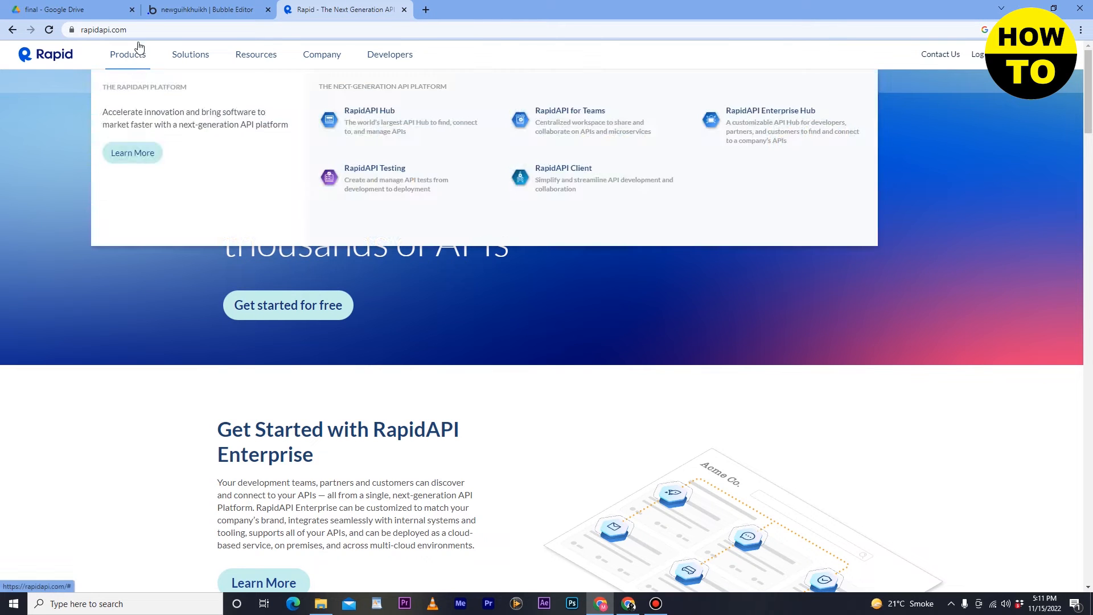
- Open RapidAPI's sign-up page through the 'Get started for free' link on the home page
left_click(323, 315)
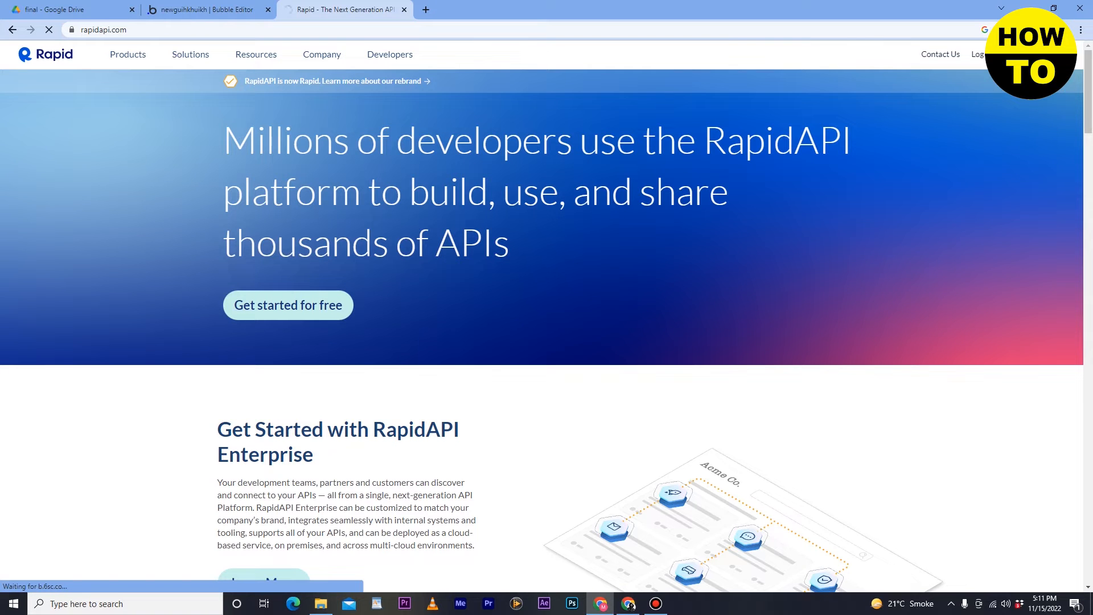
left_click(205, 9)
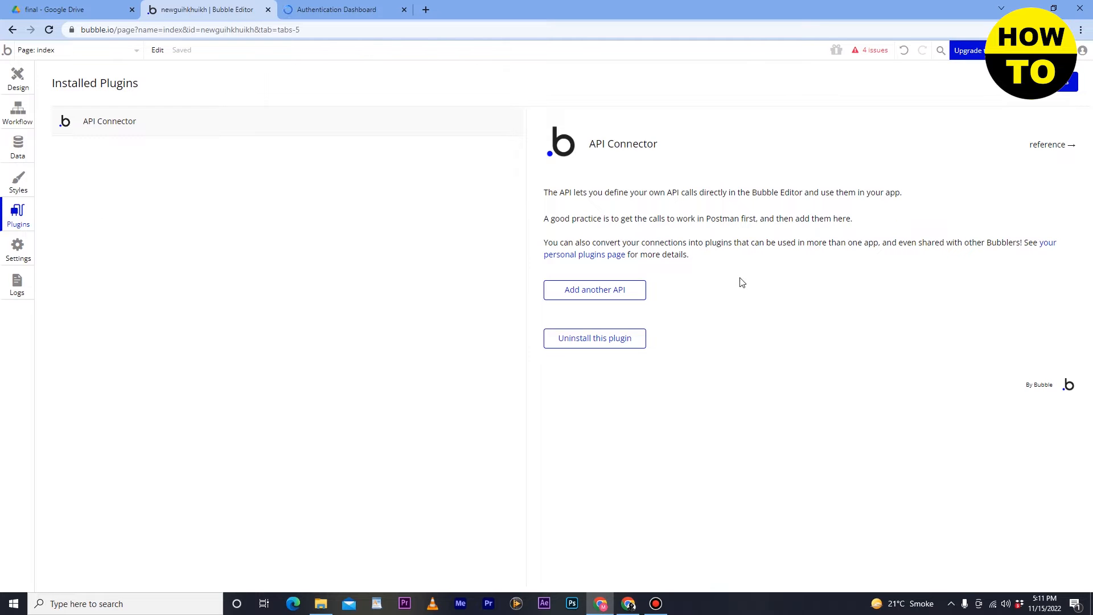
left_click(345, 11)
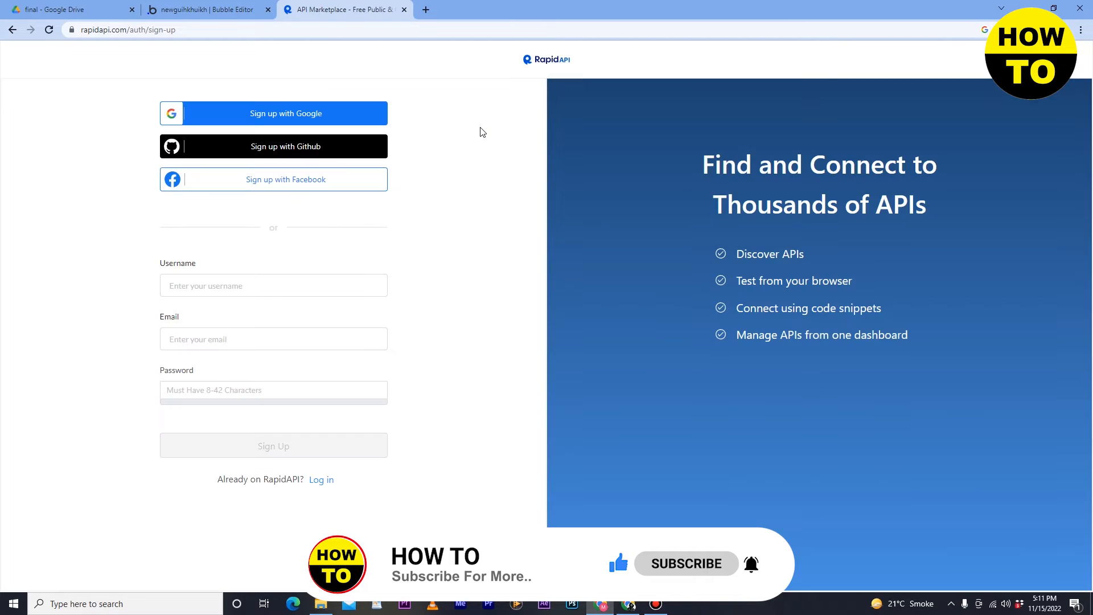
key("alt+Left")
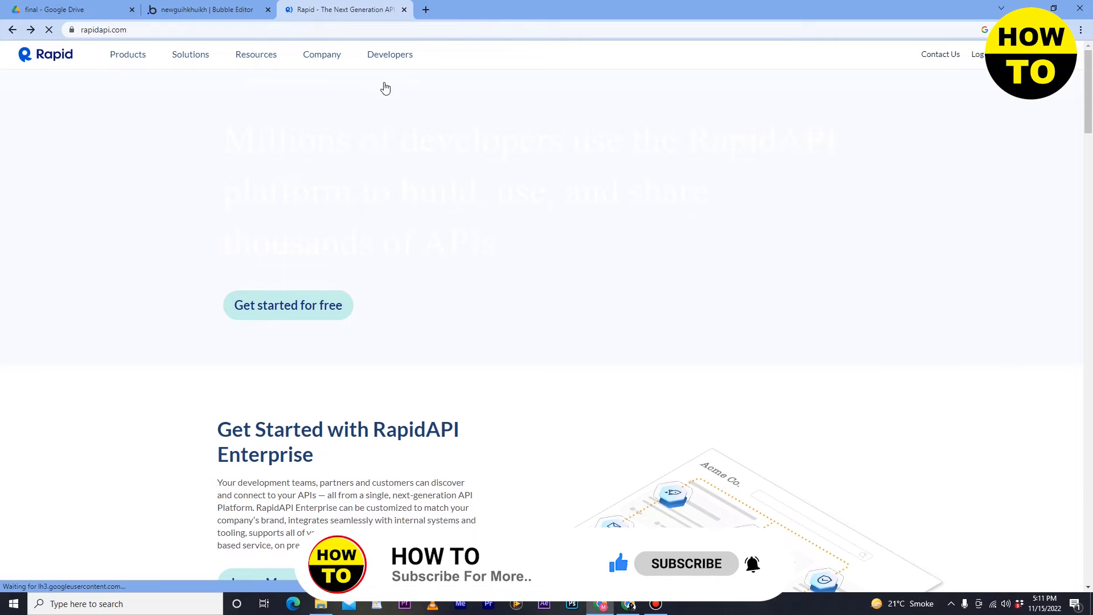
left_click(329, 317)
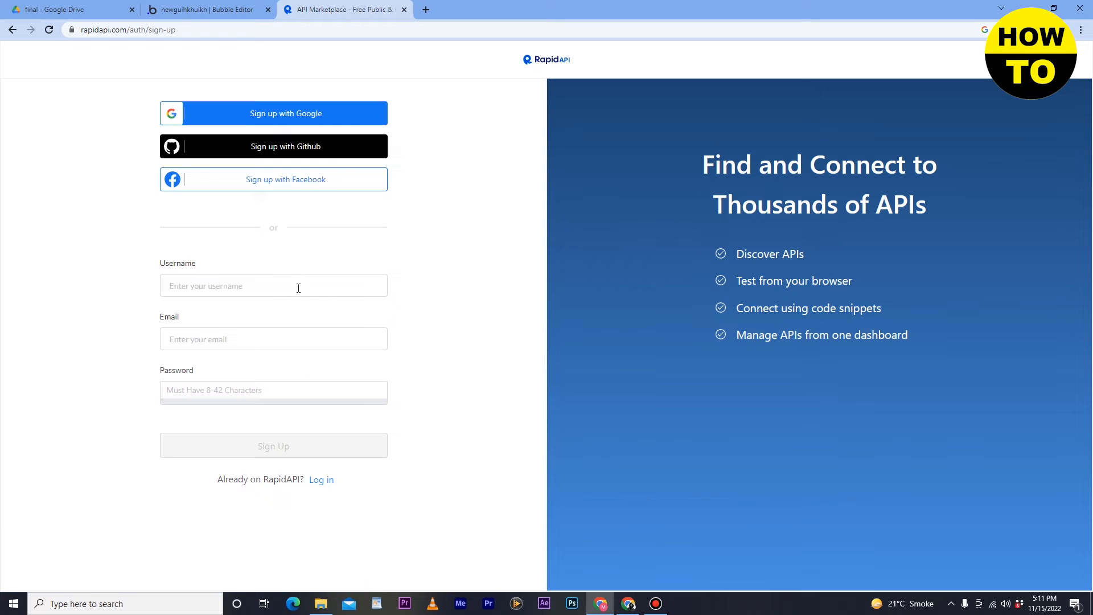
- Look over the username, email and password fields of the RapidAPI sign-up form
left_click(298, 288)
left_click(301, 333)
left_click(315, 390)
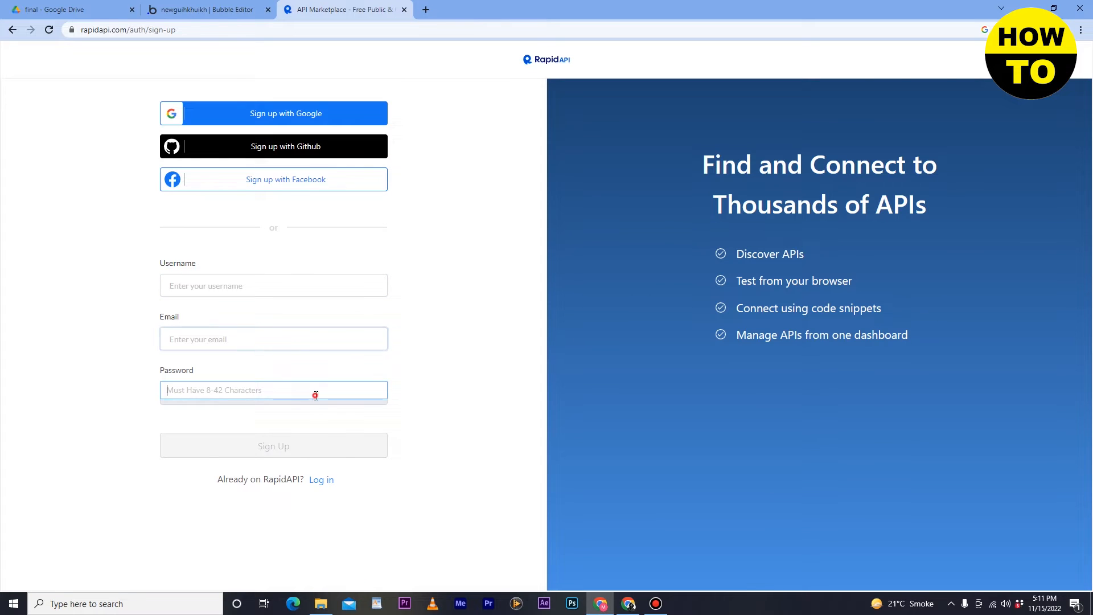
left_click(344, 374)
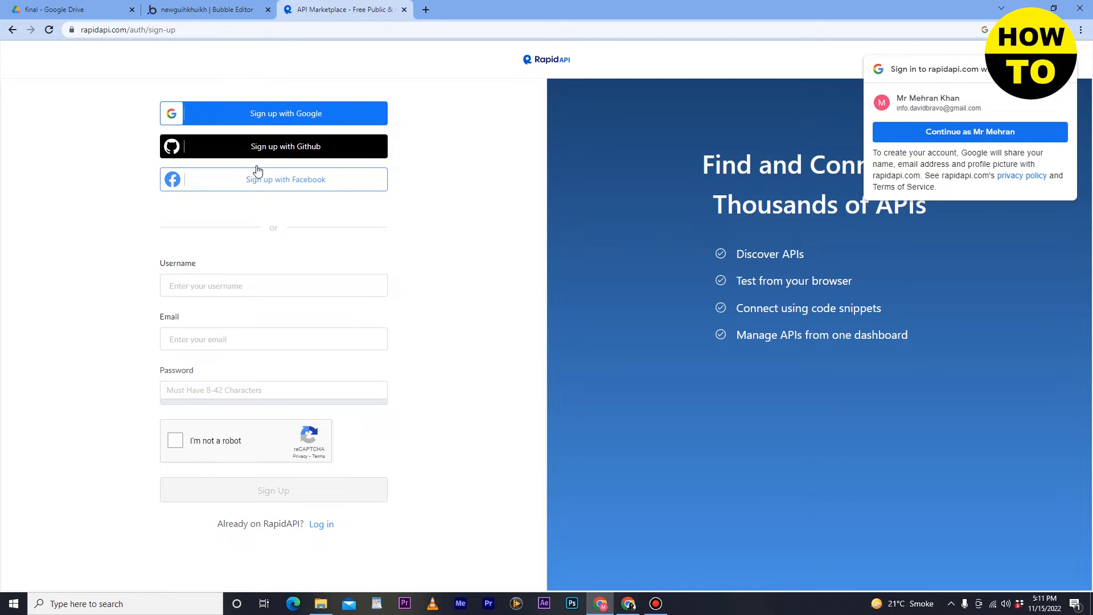
- Sign up with Google by choosing the Google account, then reach the full-name field
left_click(305, 118)
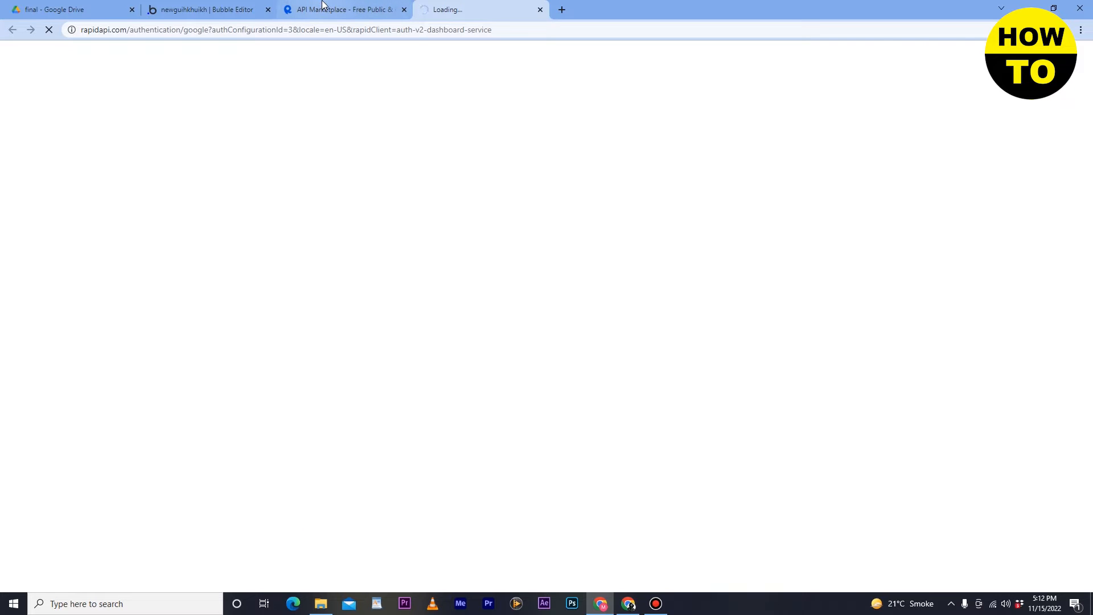
left_click(322, 6)
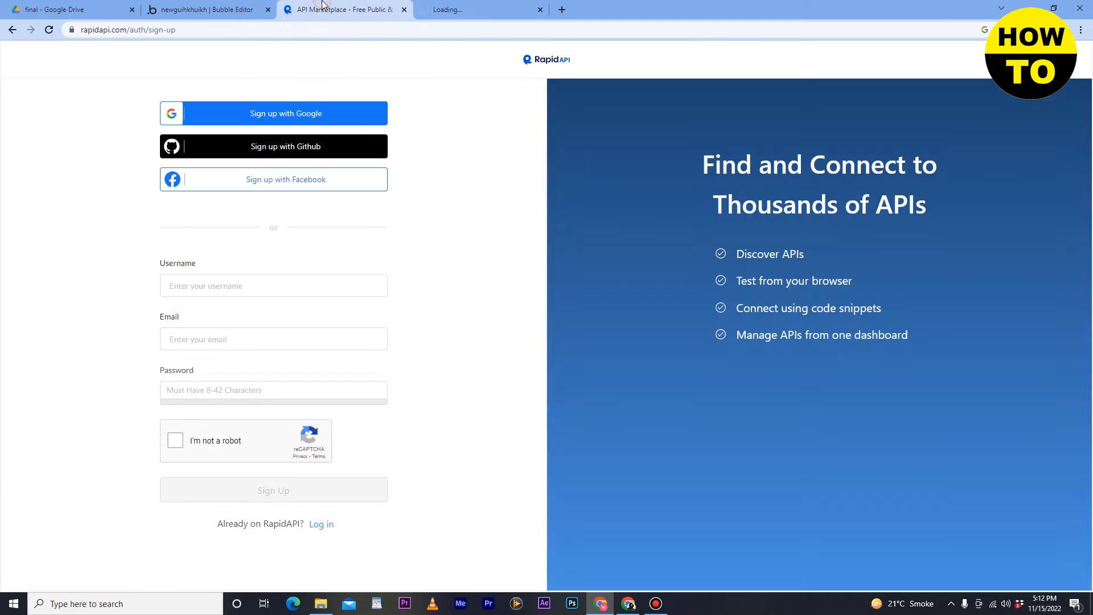
left_click(451, 11)
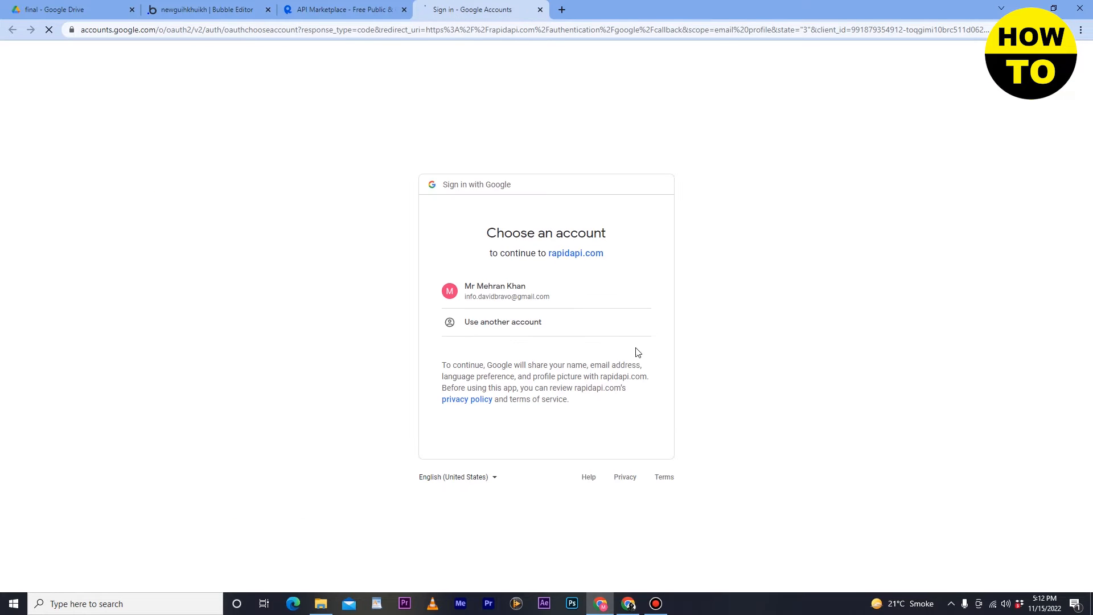
left_click(480, 283)
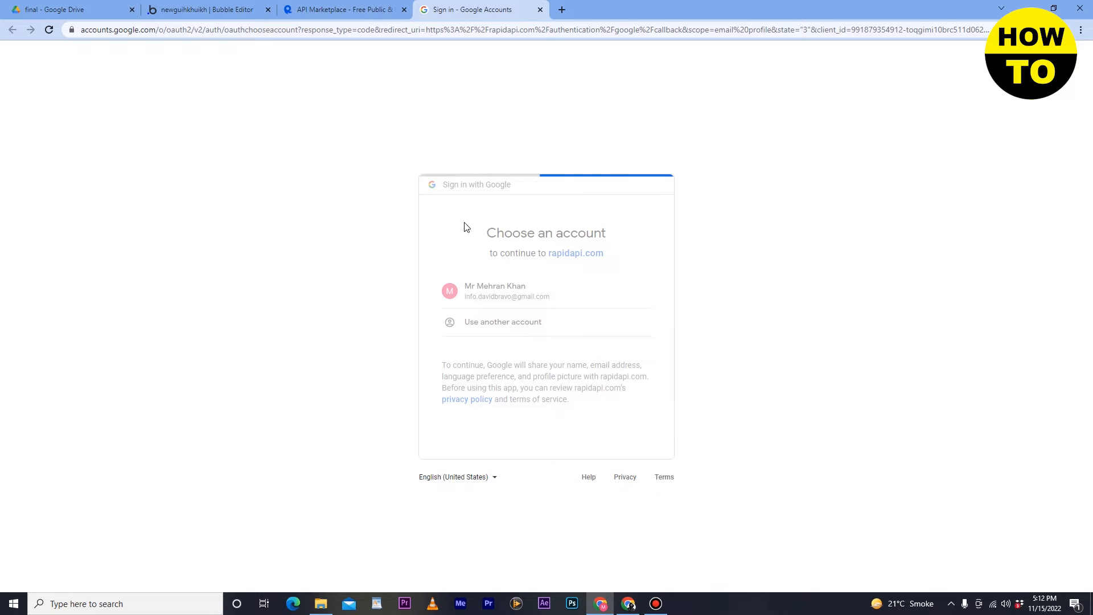
left_click(354, 3)
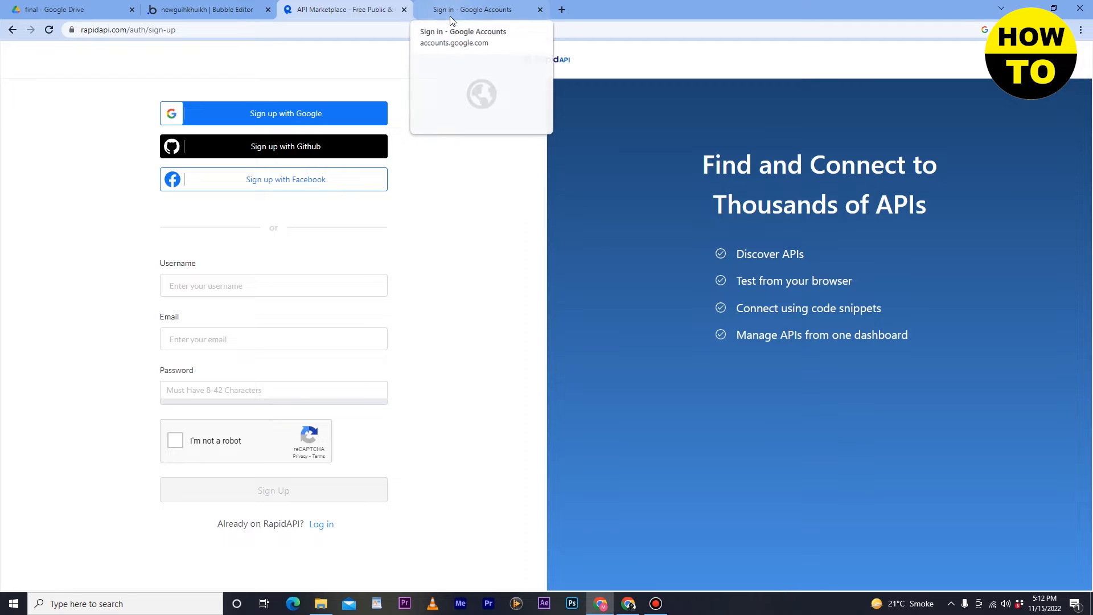
left_click(431, 11)
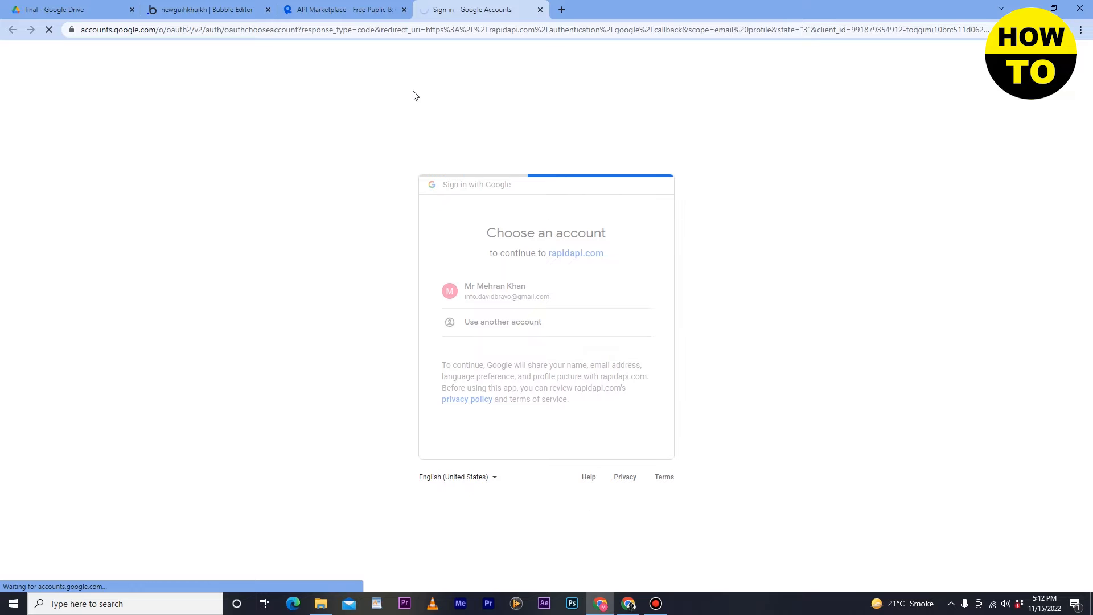
left_click(297, 258)
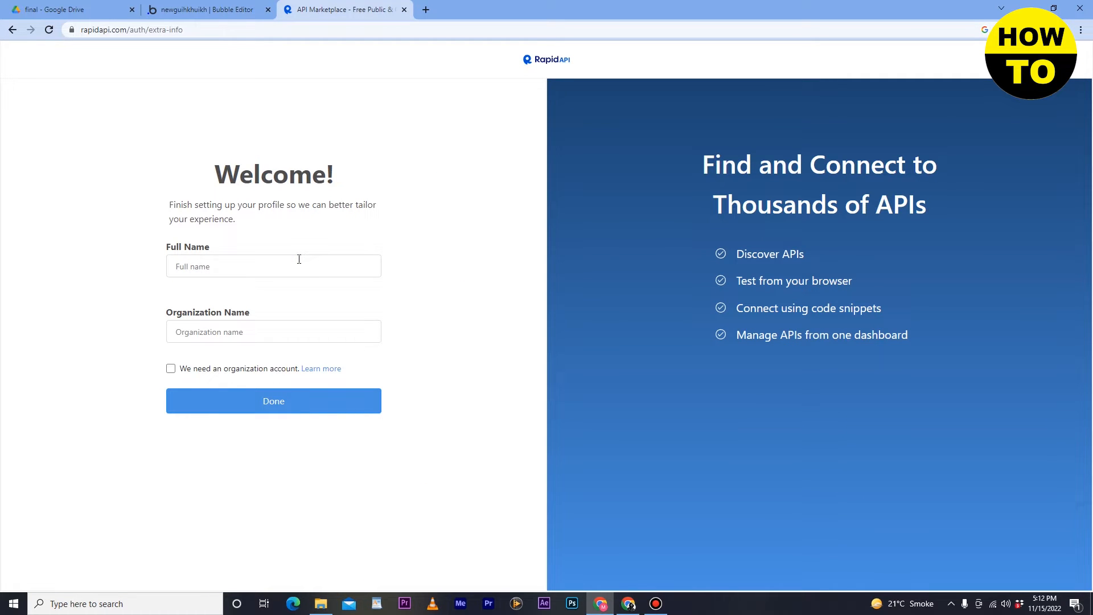
- Enter a full name and organization name, request an organization account, and submit
type("m")
type("davidx")
left_click(171, 369)
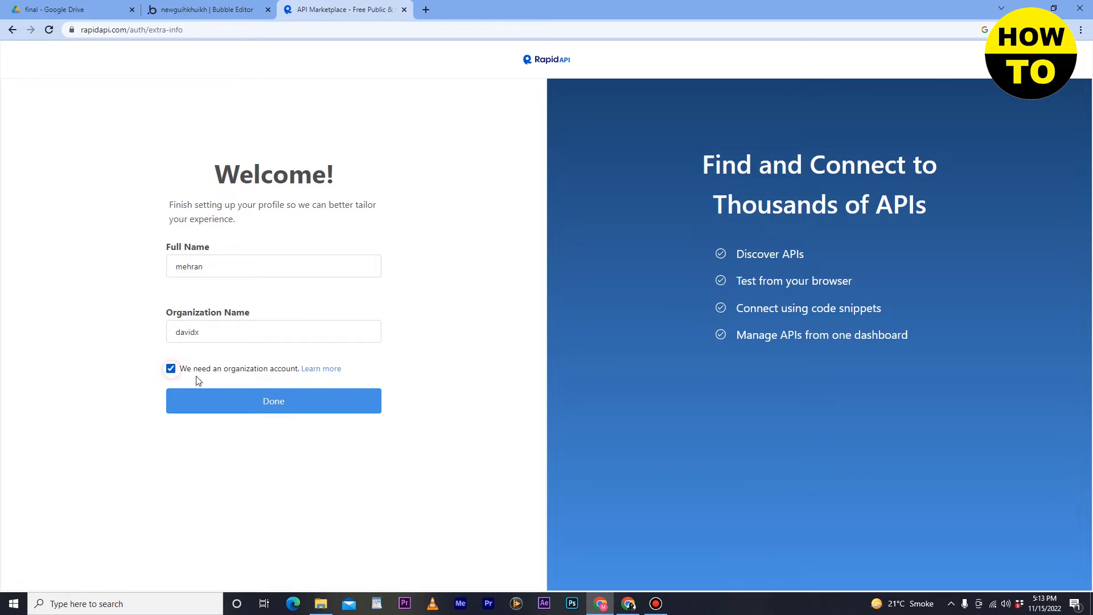
left_click(284, 405)
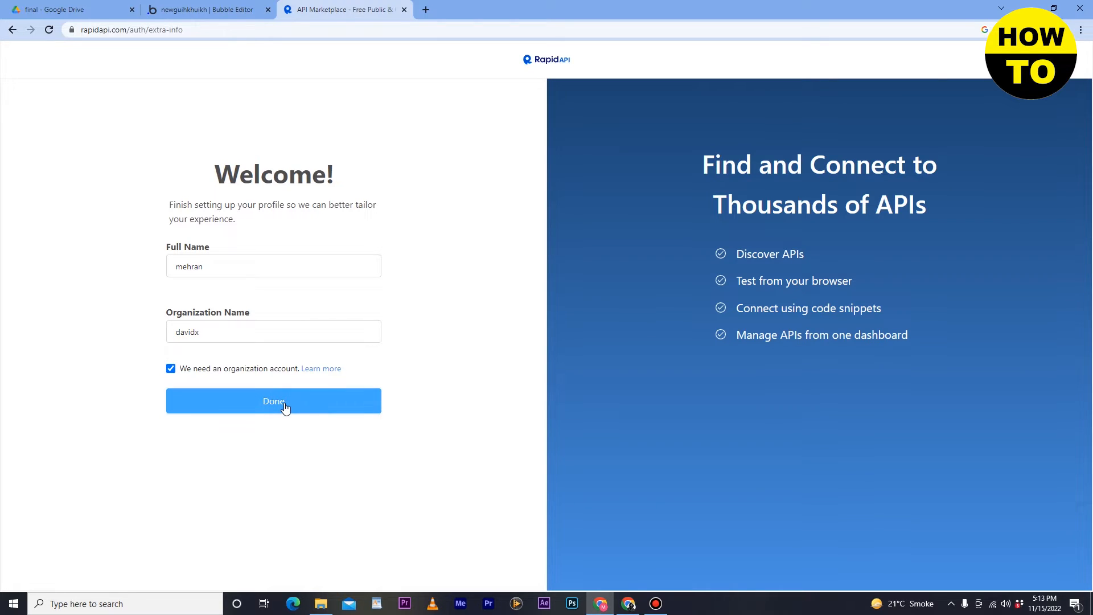
left_click(338, 408)
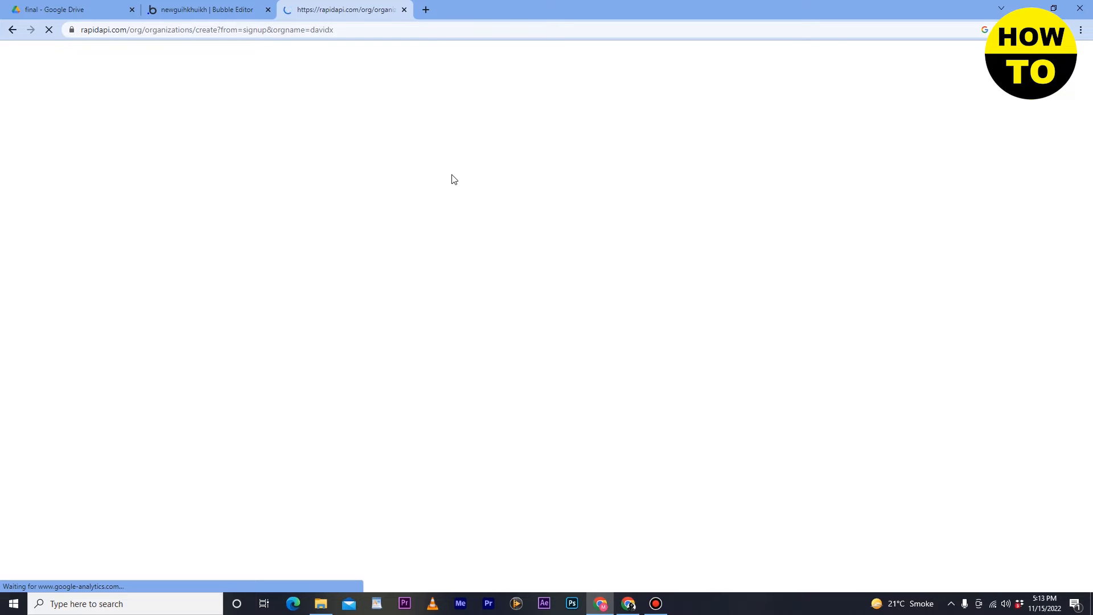
- On the organization form, invite a teammate by picking a suggested username
left_click(208, 9)
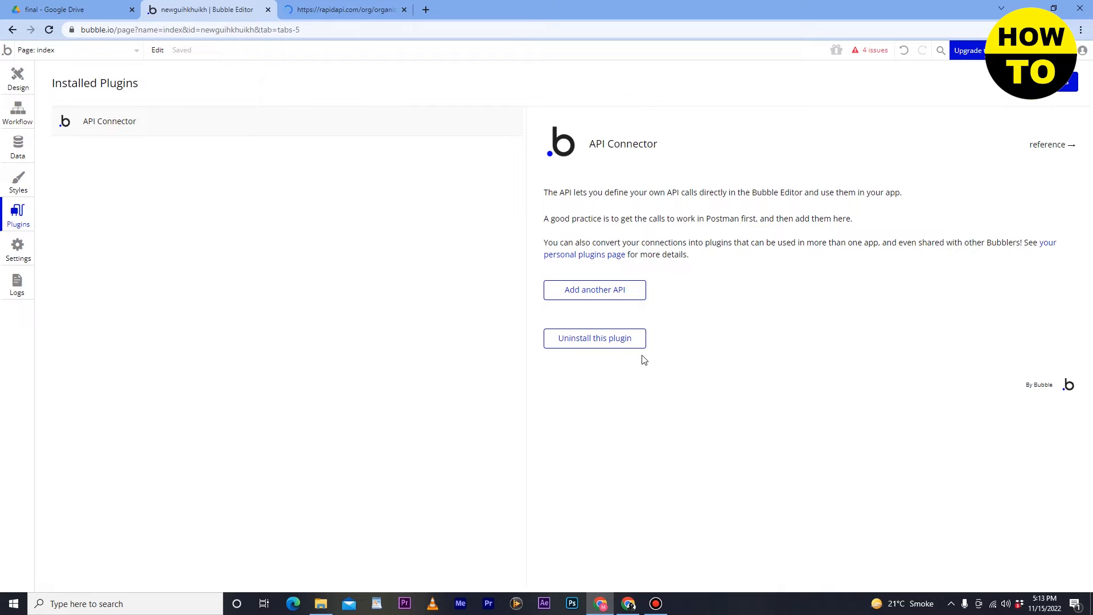
left_click(334, 15)
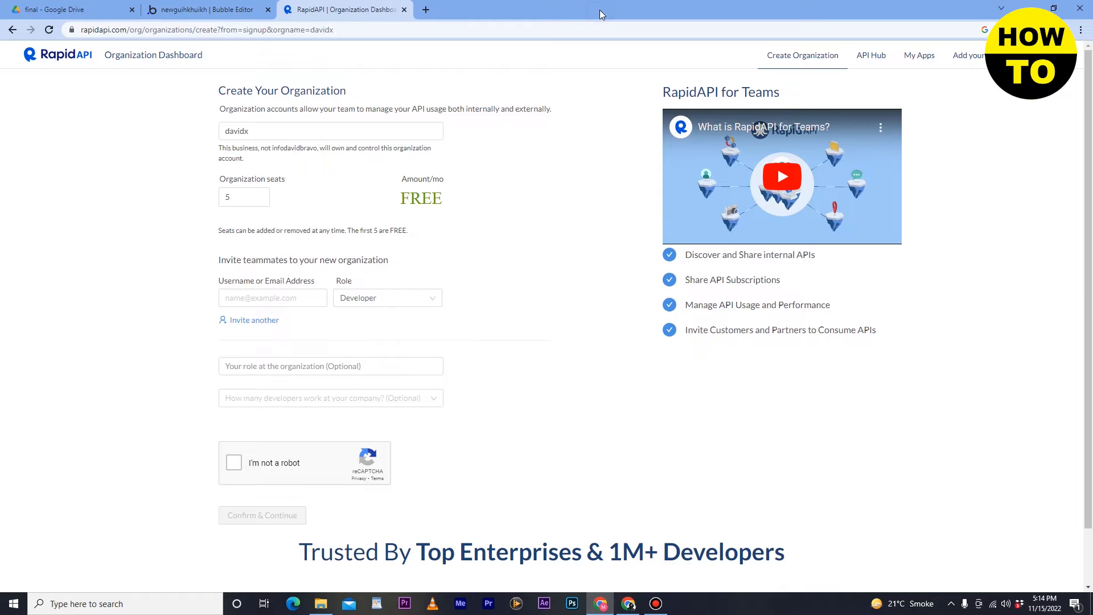
left_click(249, 200)
left_click(287, 300)
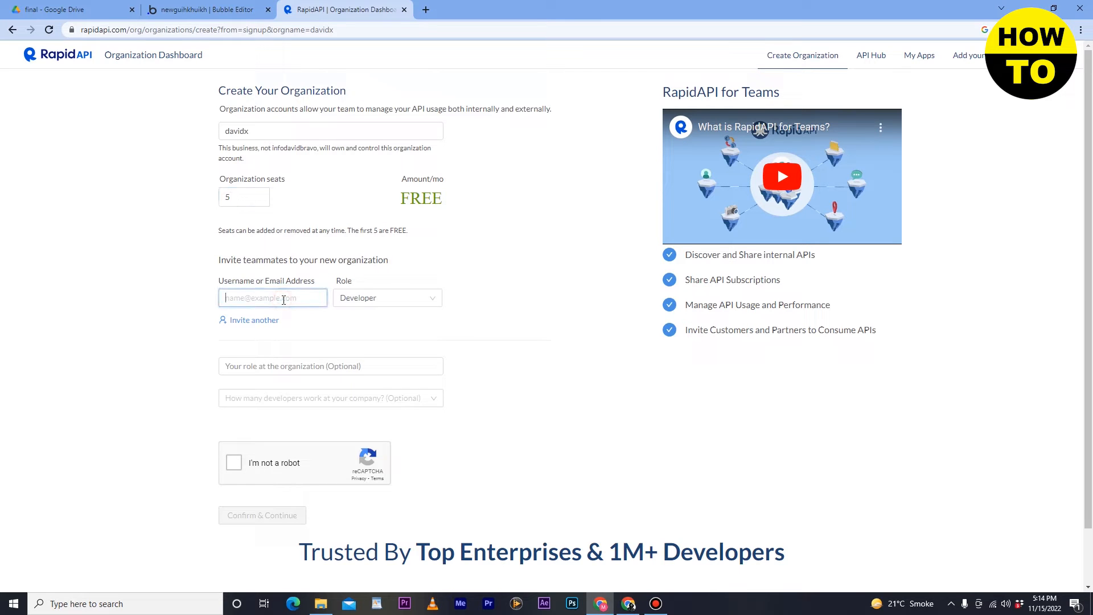
type("david")
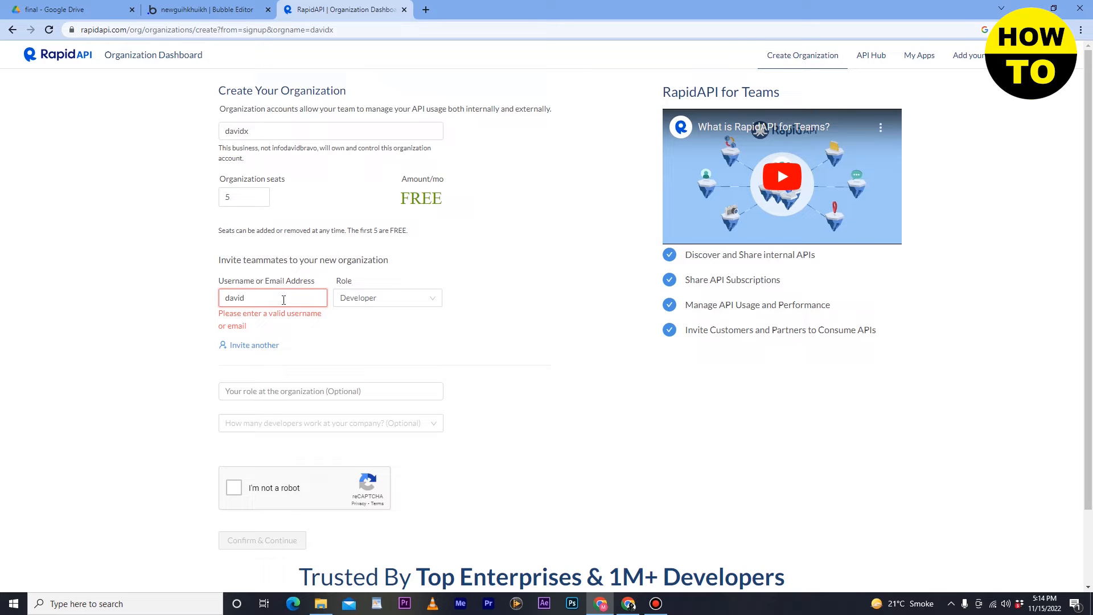
type("@=")
key("BackSpace")
key("BackSpace")
key("BackSpace")
key("BackSpace")
key("BackSpace")
key("BackSpace")
key("BackSpace")
type("inf")
key("BackSpace")
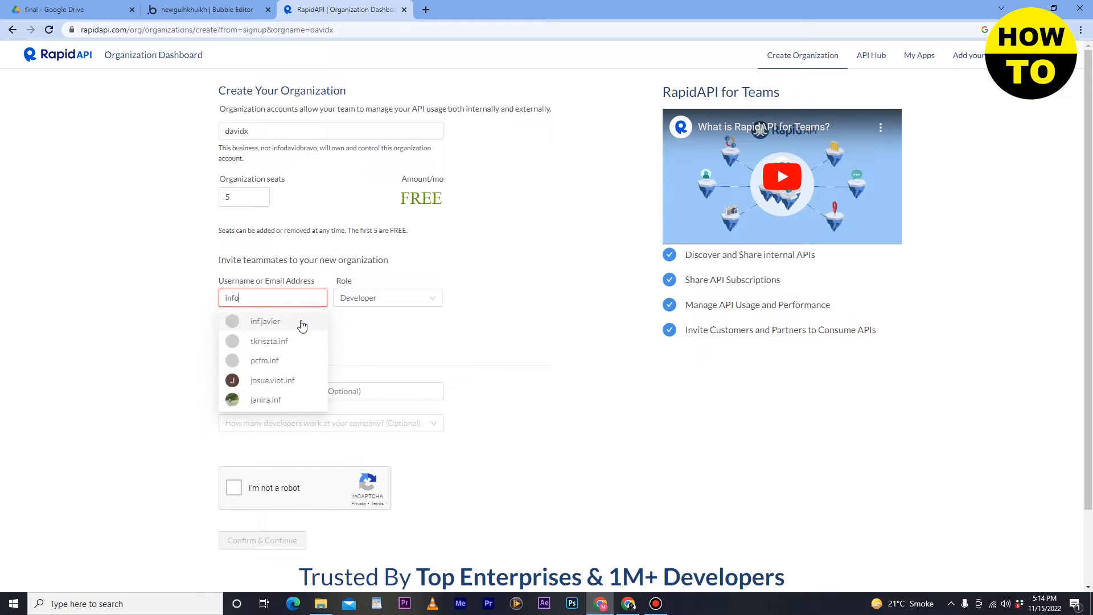
left_click(300, 325)
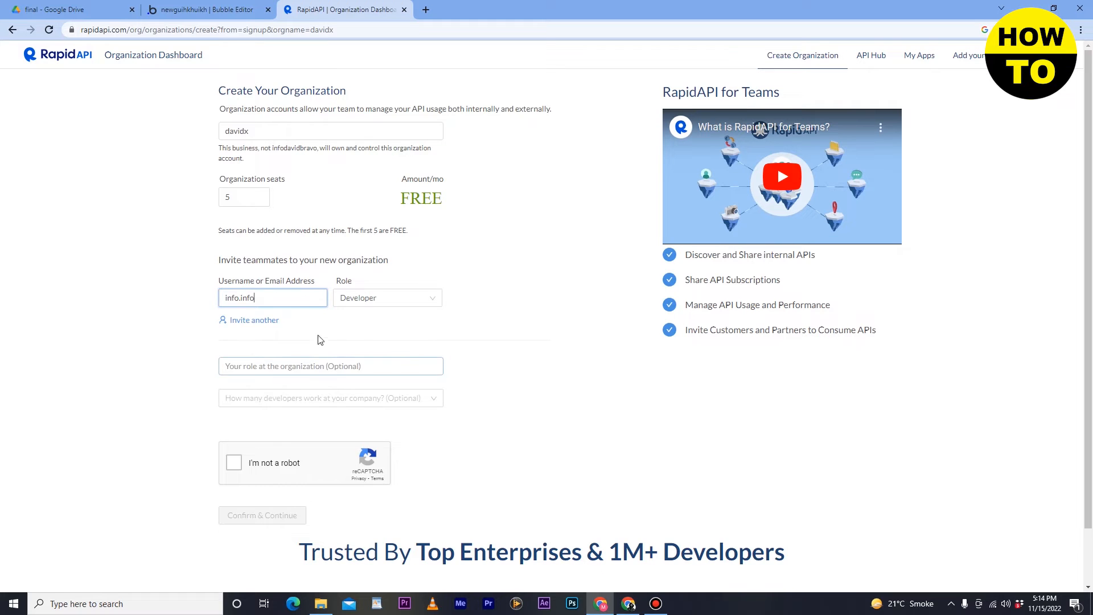
- Pass verification, enter a role, choose 0 to 50 developers, and submit the organization form
left_click(328, 364)
left_click(234, 463)
left_click(256, 364)
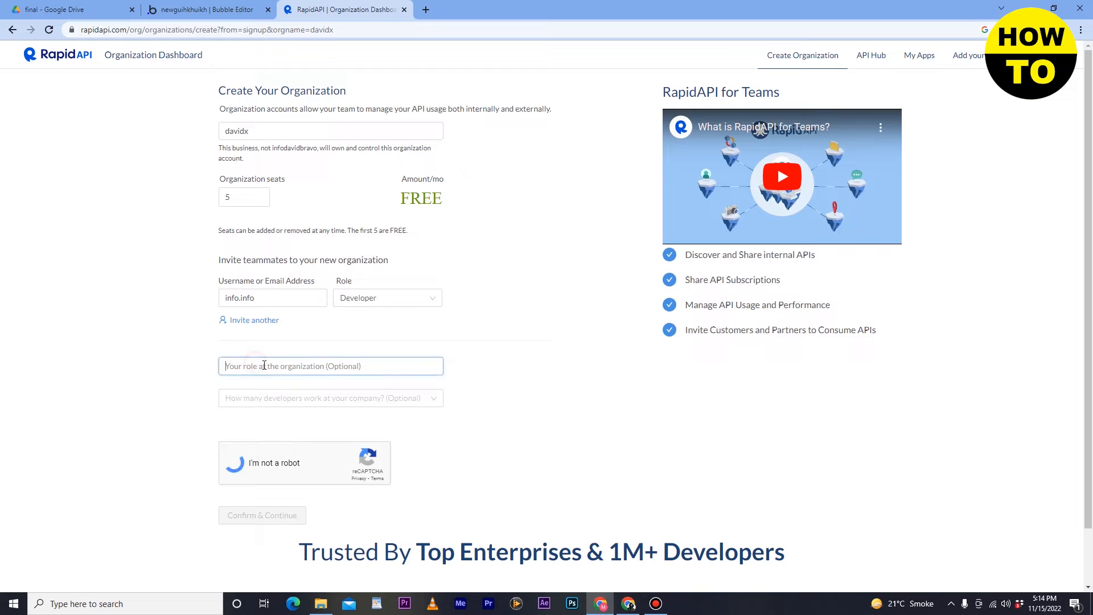
type("huhiuh")
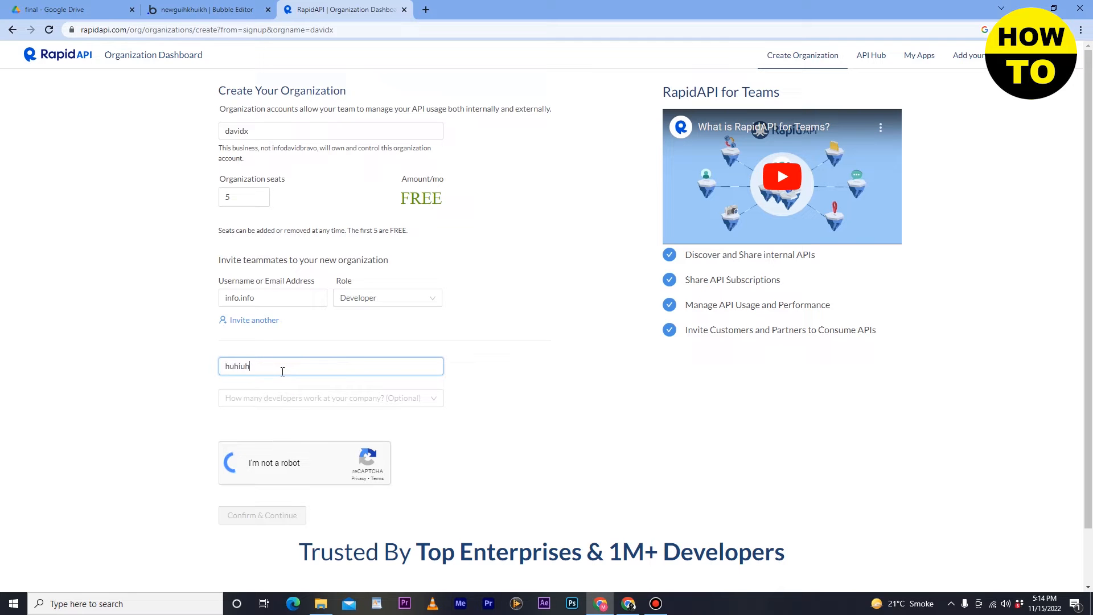
left_click(303, 397)
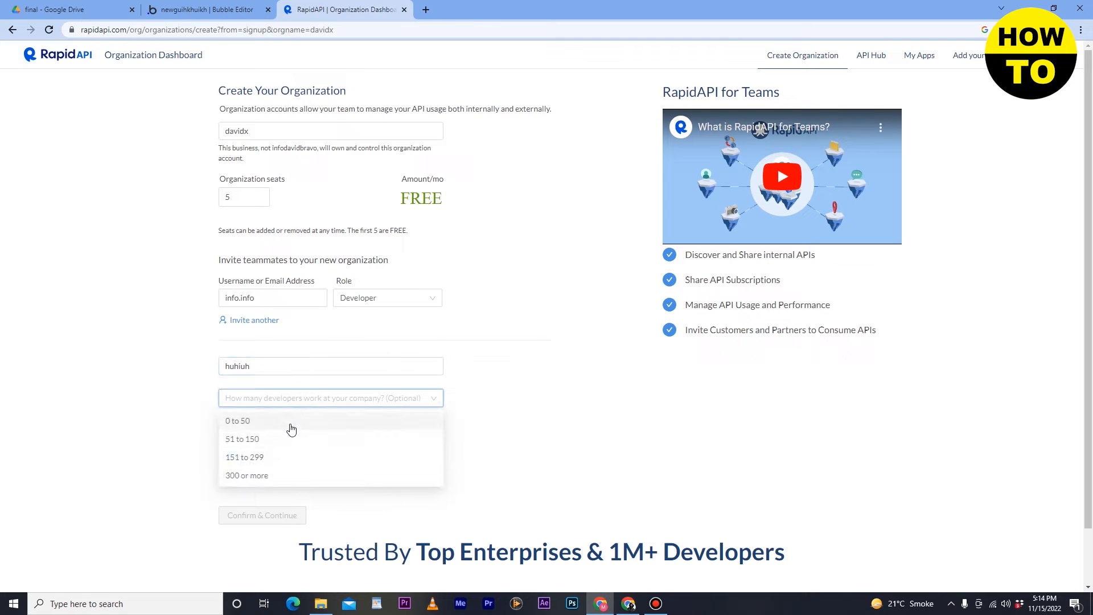
left_click(291, 426)
left_click(281, 514)
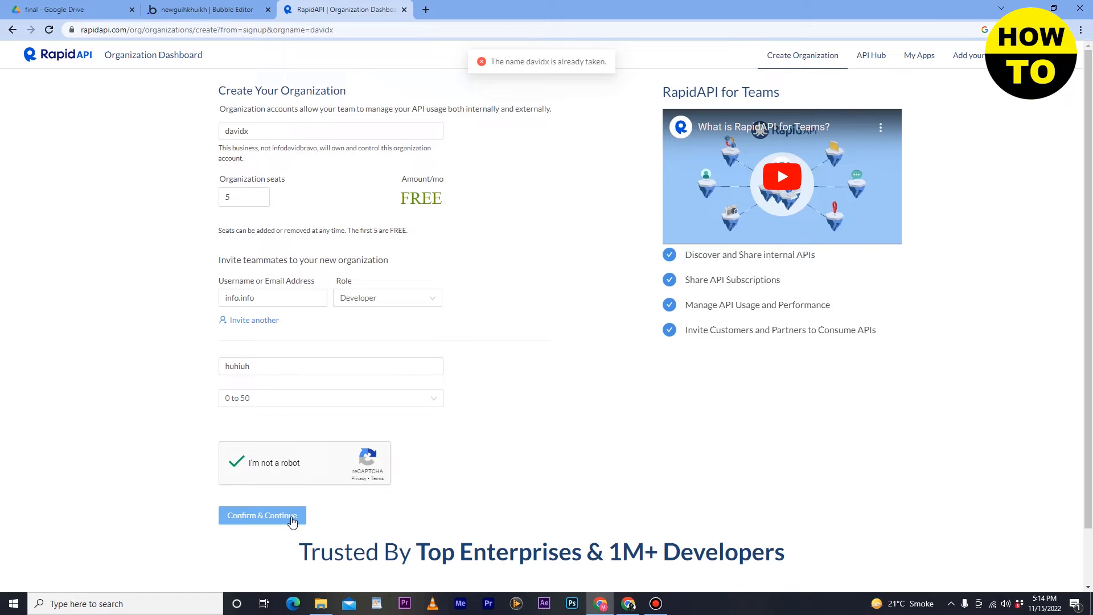
left_click(290, 515)
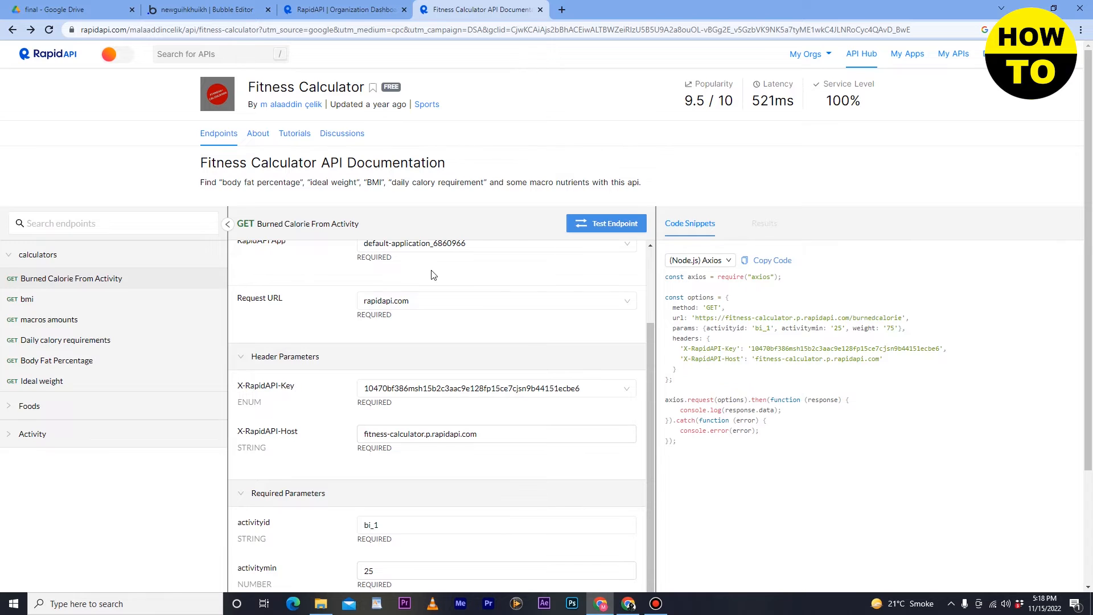
- Check the endpoint's RapidAPI App list, cancel Add New App, and keep the default application
scroll(432, 274, "down", 2)
scroll(432, 275, "down", 1)
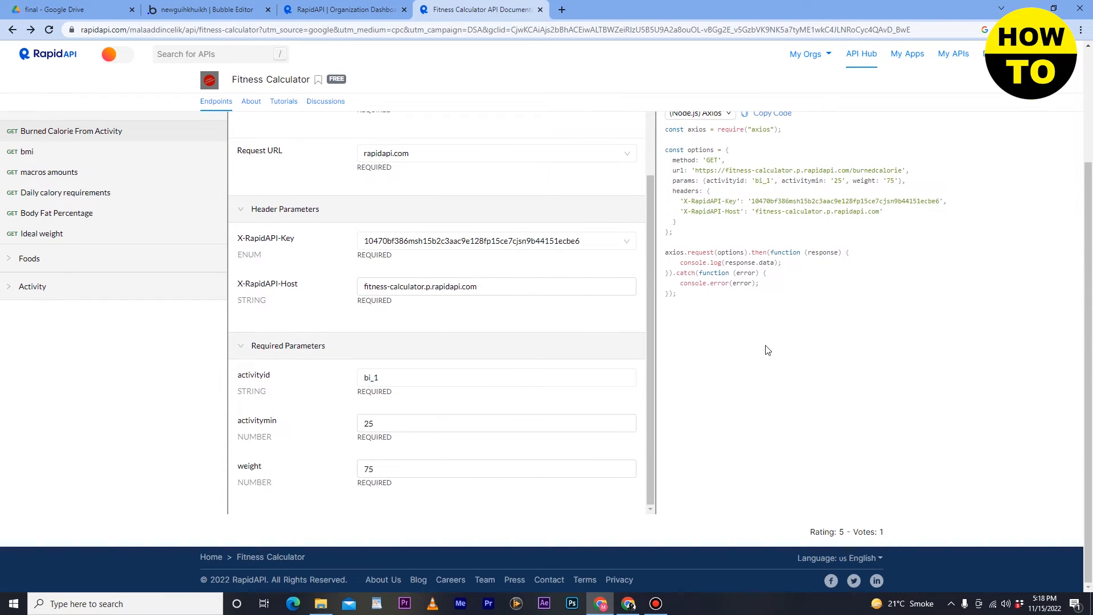
scroll(441, 371, "up", 3)
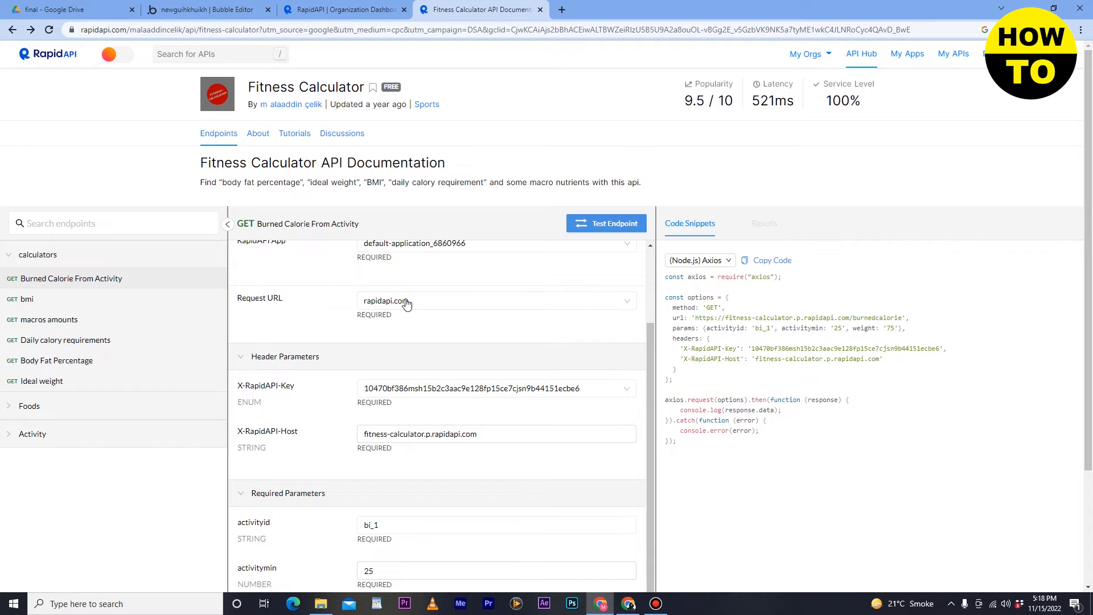
scroll(354, 312, "up", 2)
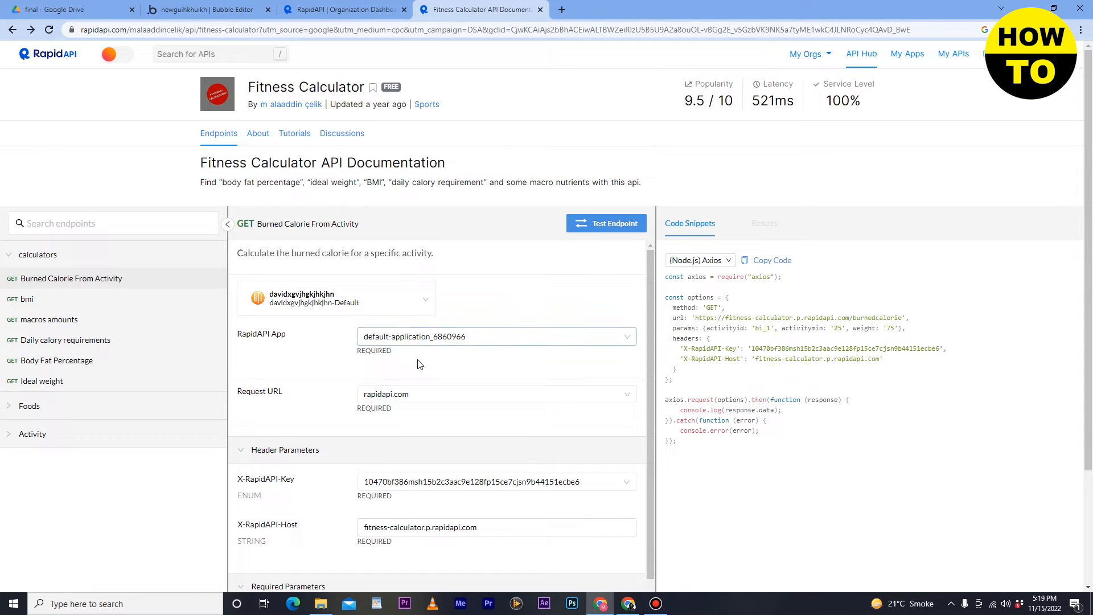
left_click(560, 337)
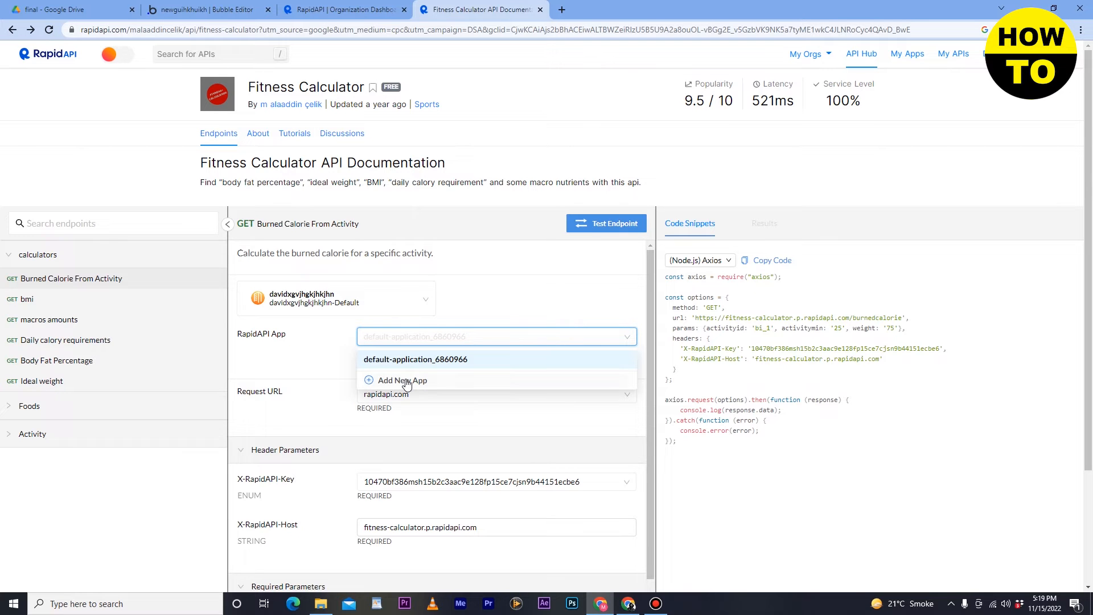
left_click(405, 381)
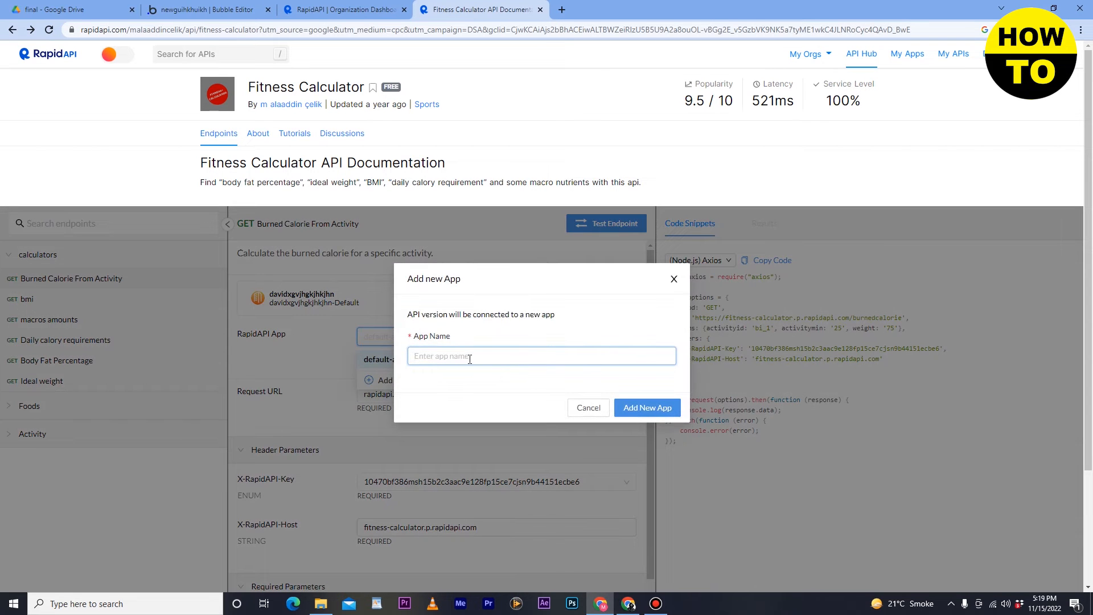
left_click(672, 279)
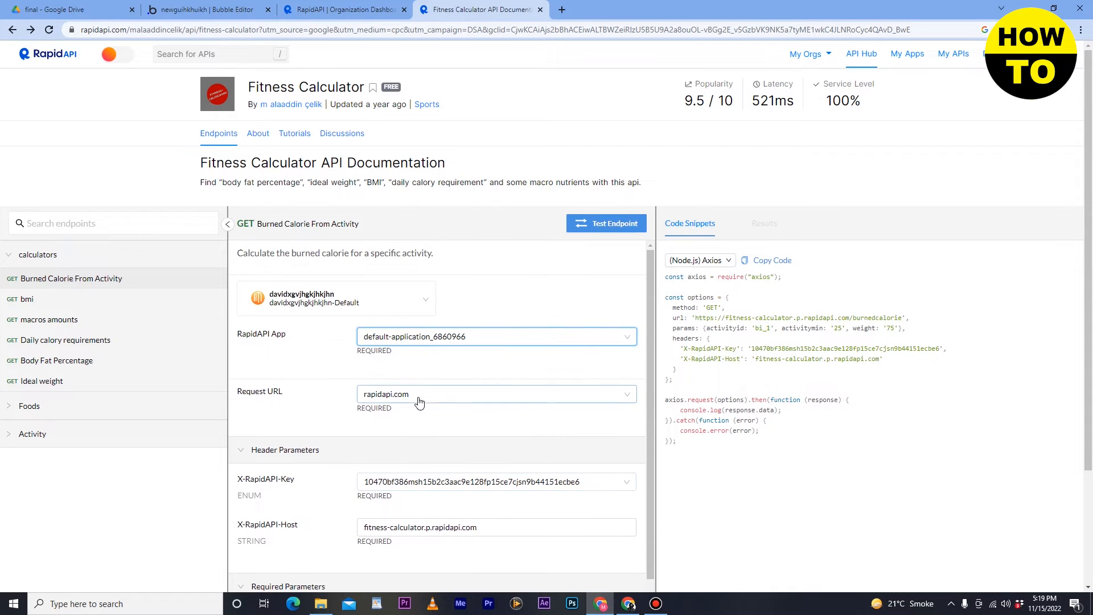
left_click(200, 8)
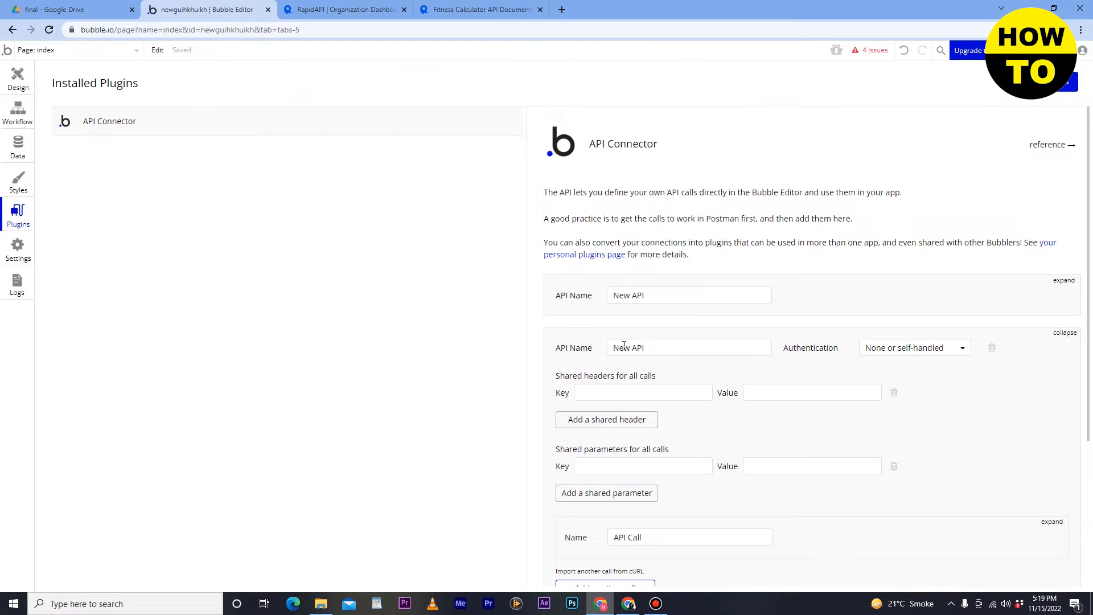
- Add a second API, clear its name, and set authentication to Private key in header
scroll(669, 360, "down", 4)
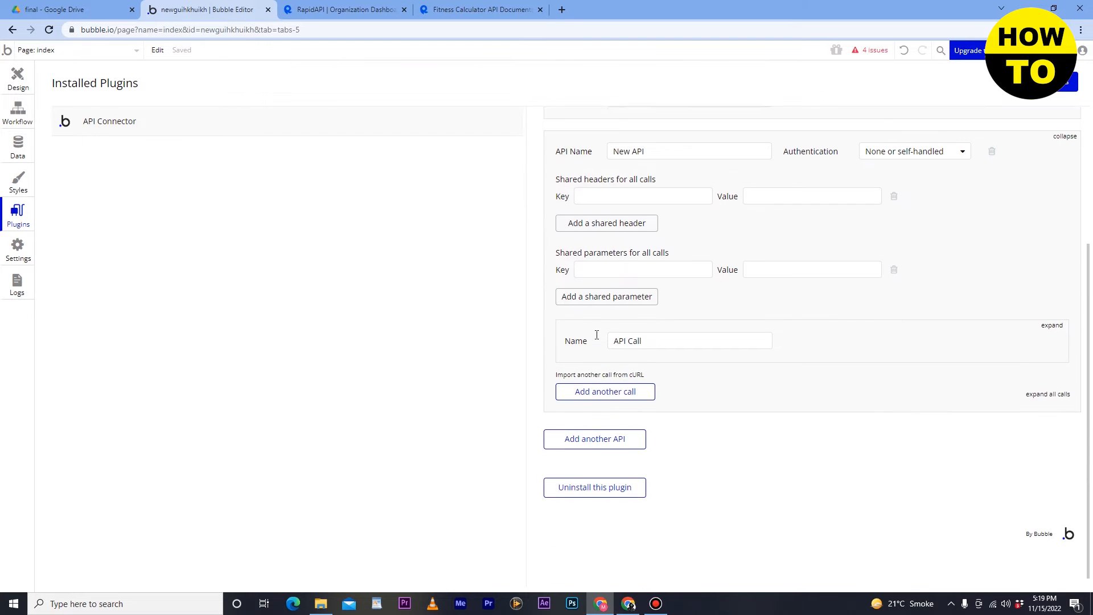
left_click(614, 429)
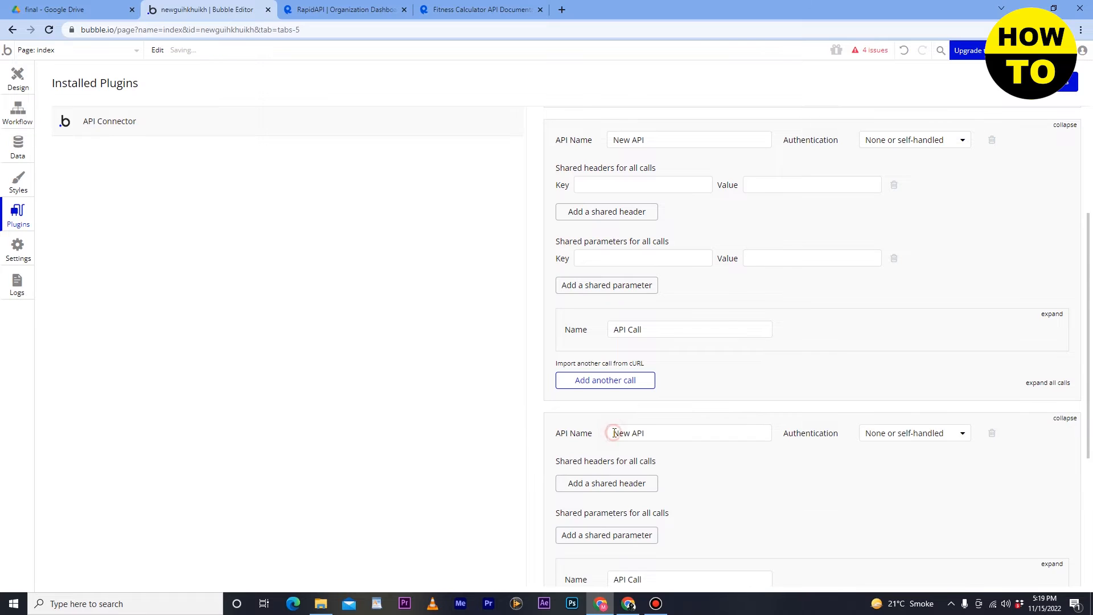
scroll(626, 352, "down", 3)
left_click_drag(652, 262, 581, 256)
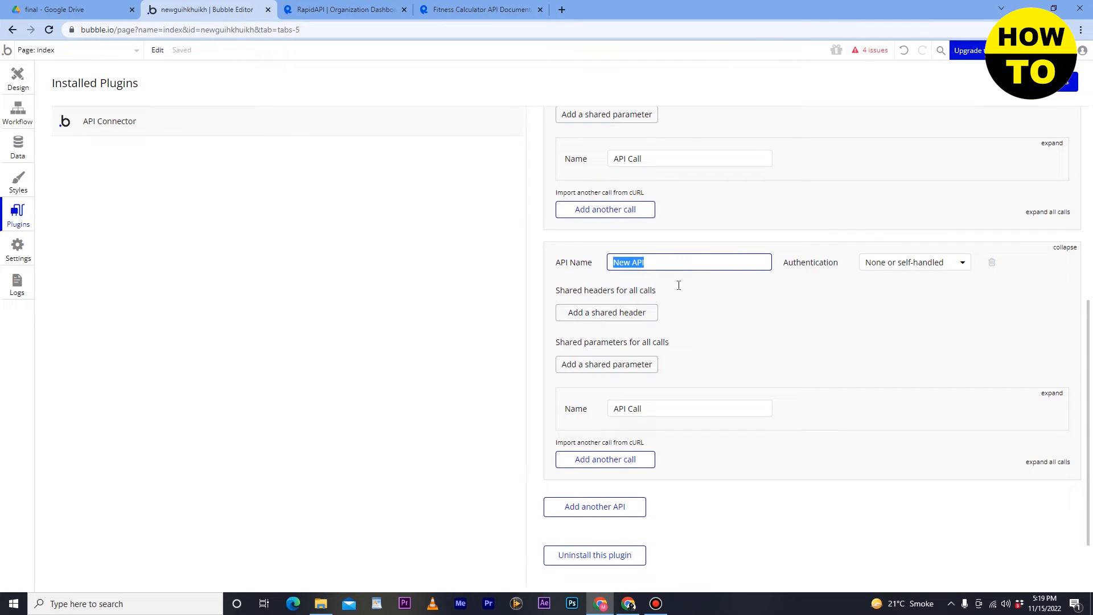
left_click(898, 268)
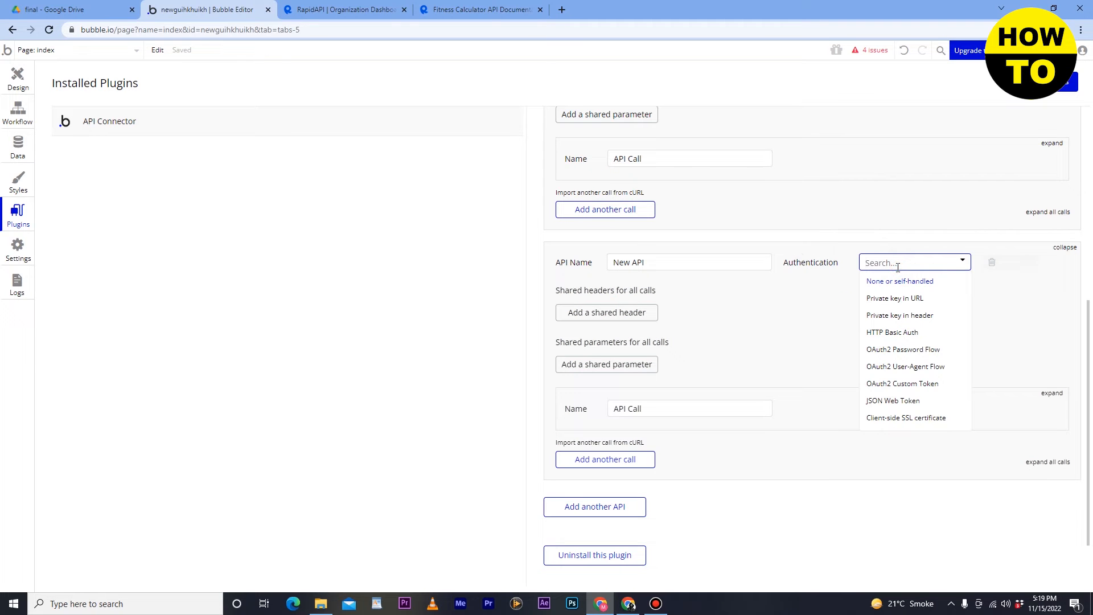
left_click(930, 320)
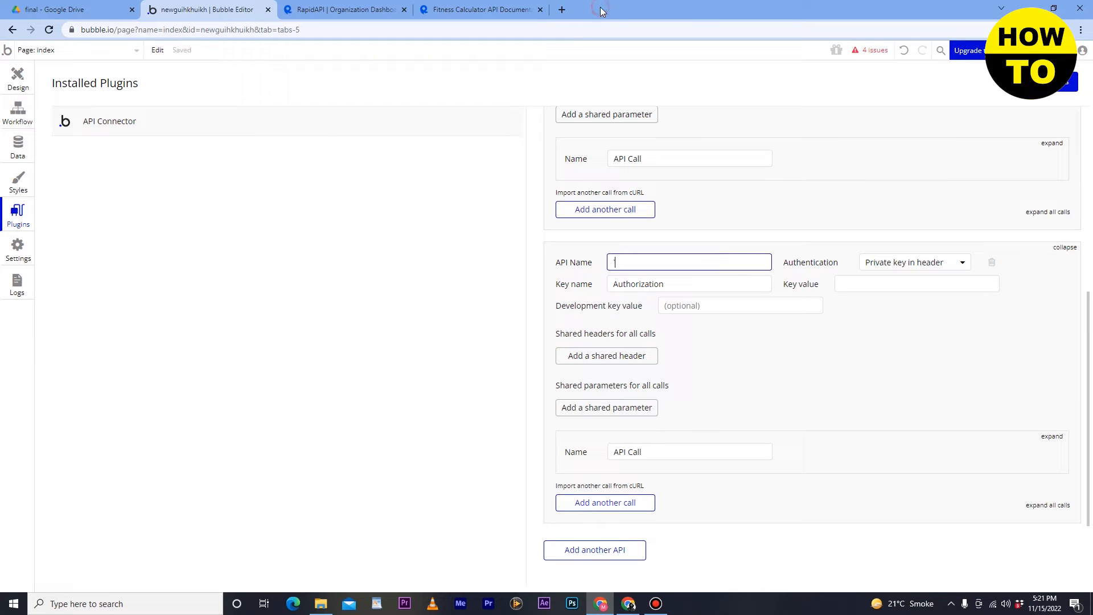
- Copy the 'RapidAPI' label text from the Fitness Calculator documentation
left_click(448, 6)
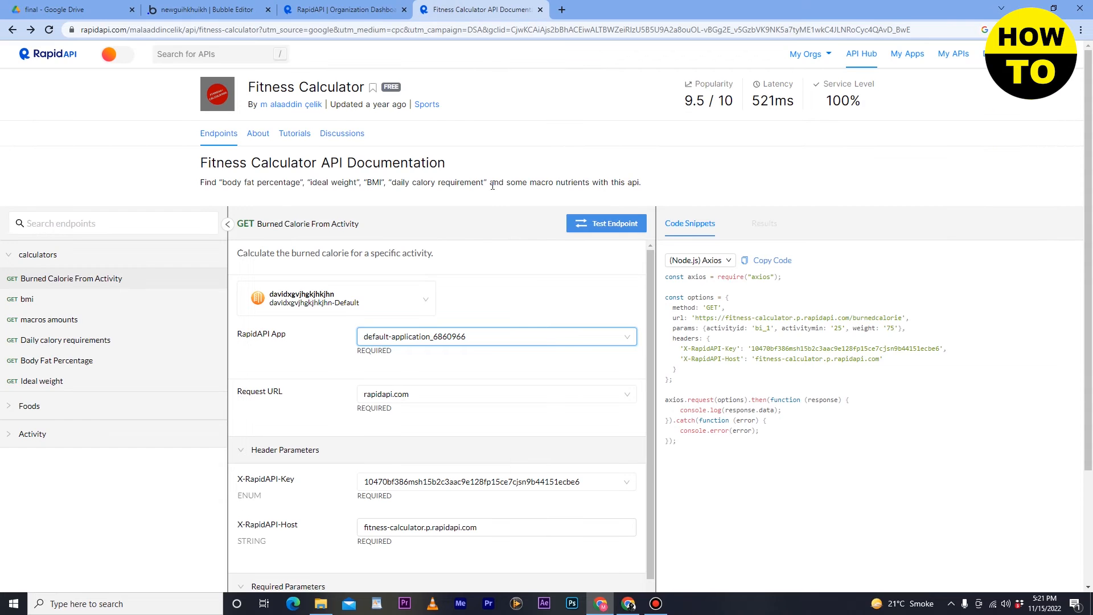
triple_click(268, 334)
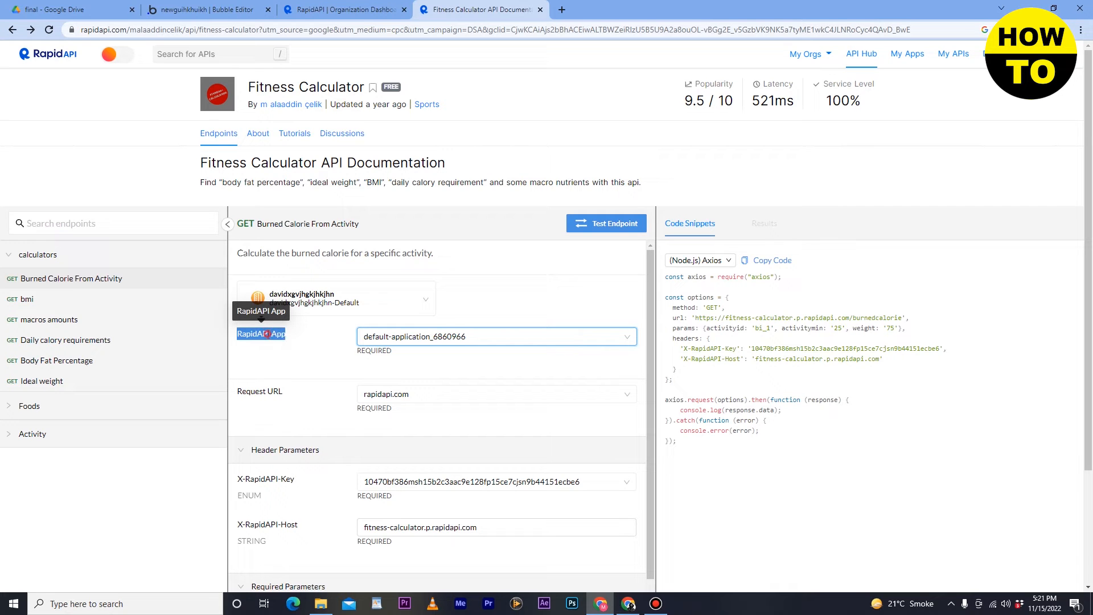
left_click_drag(268, 334, 233, 326)
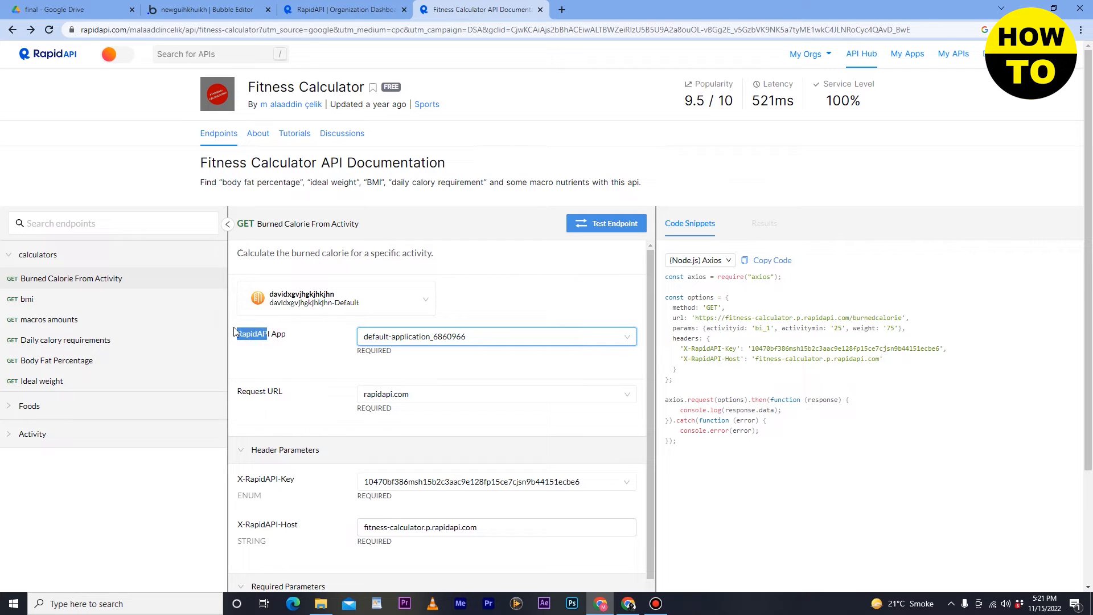
right_click(267, 341)
left_click(272, 346)
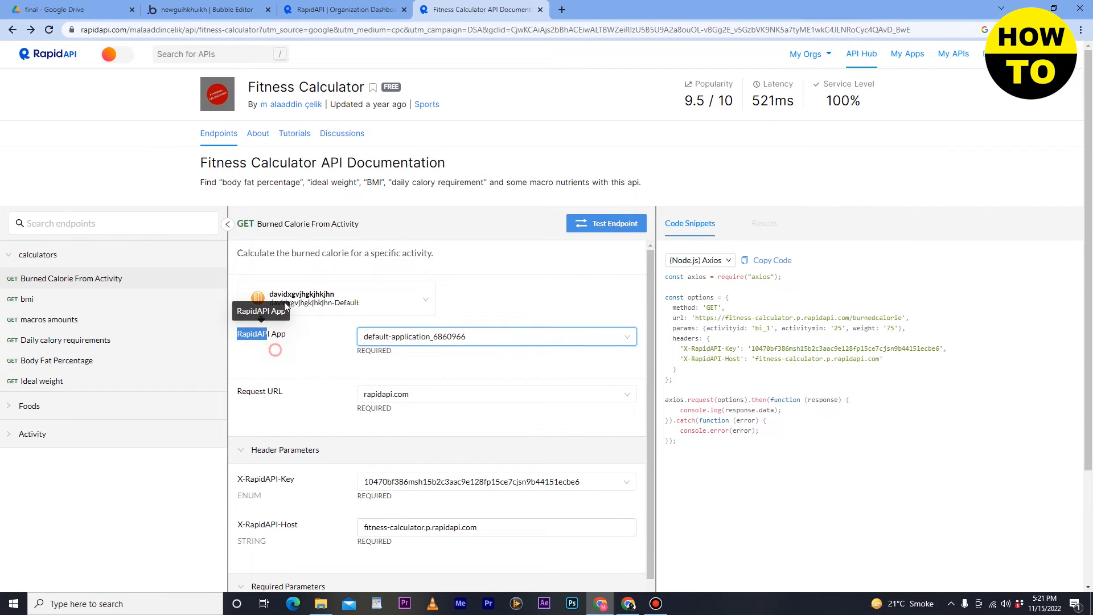
left_click(342, 9)
left_click(207, 9)
- Name the second API 'rAPIDAPKI KEY' and move to its Key value field
right_click(658, 271)
left_click(643, 266)
right_click(642, 266)
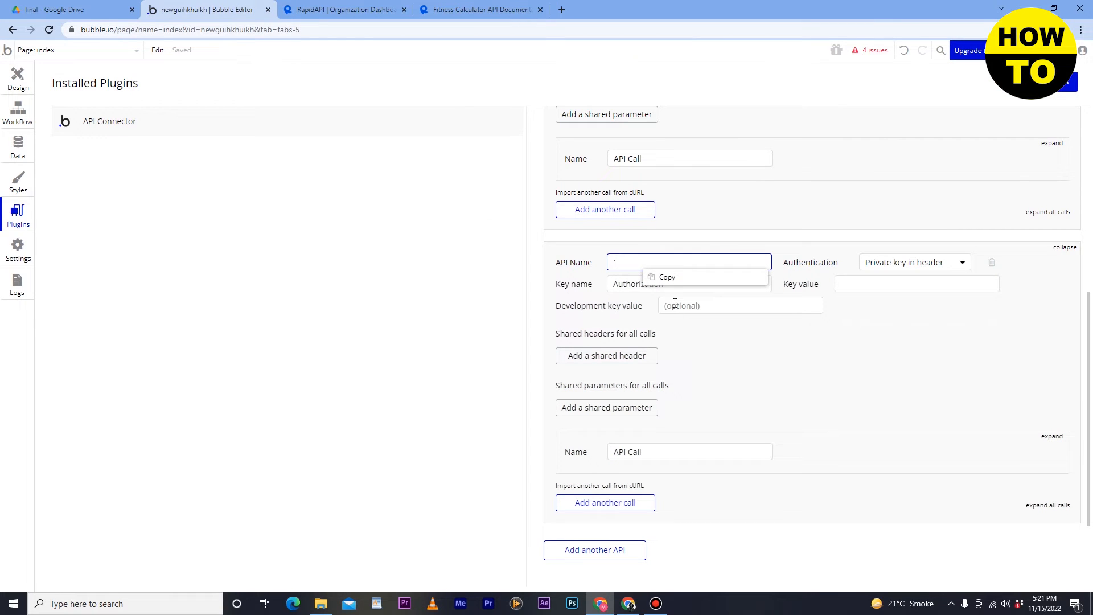
left_click(658, 265)
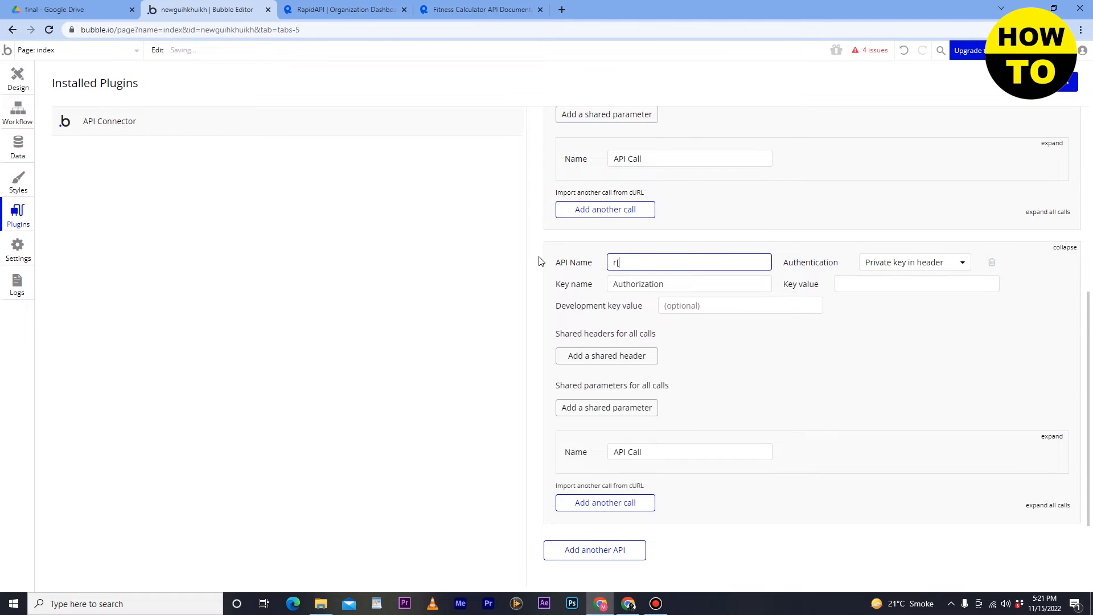
type("rAPI")
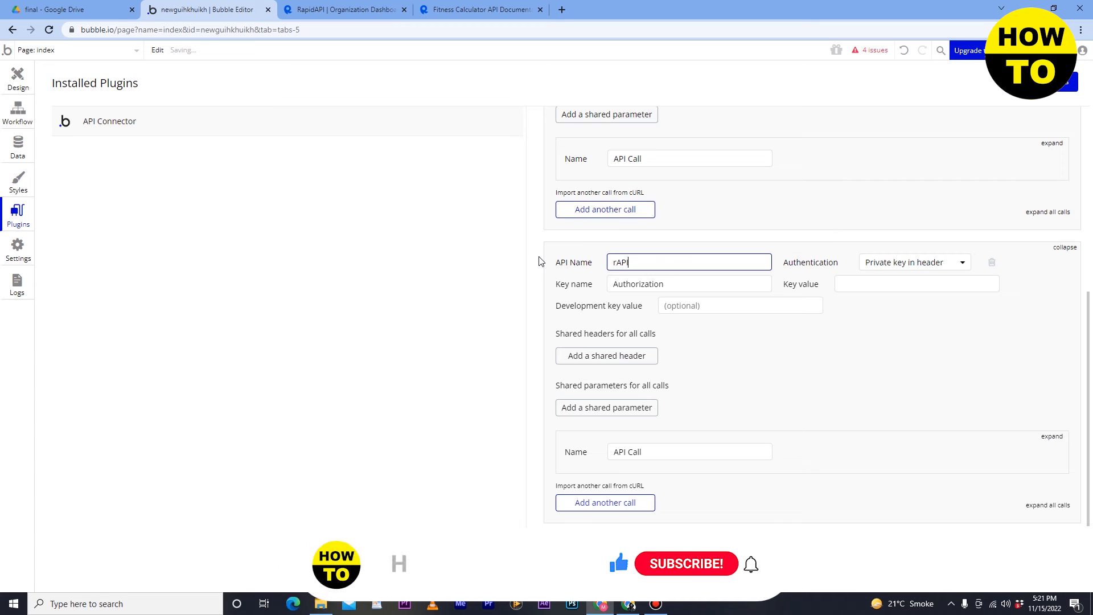
type("DAPKI KEY")
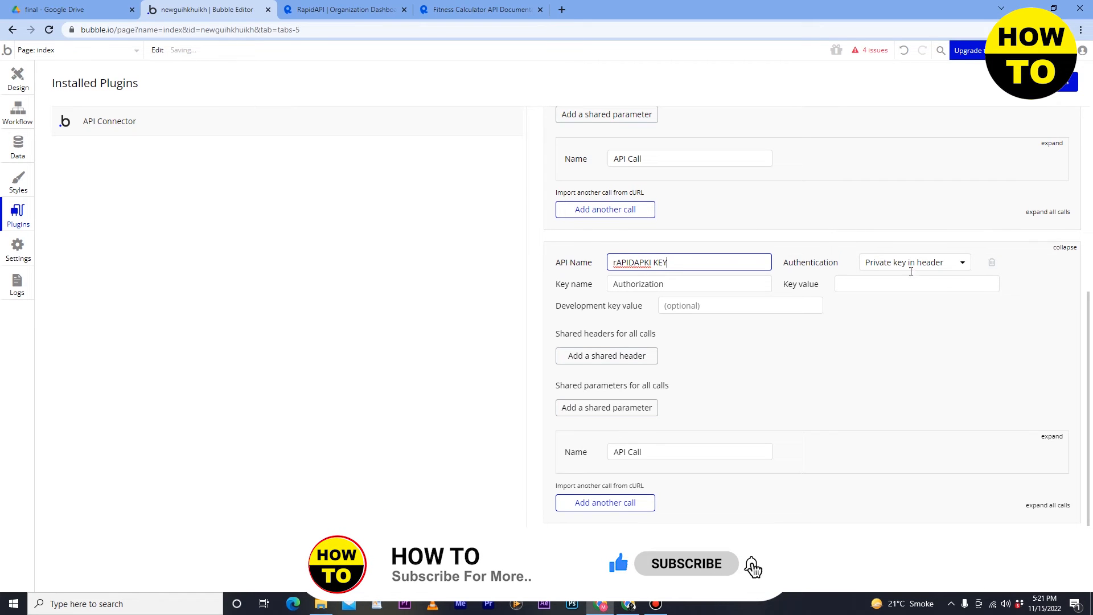
left_click(699, 285)
left_click(873, 290)
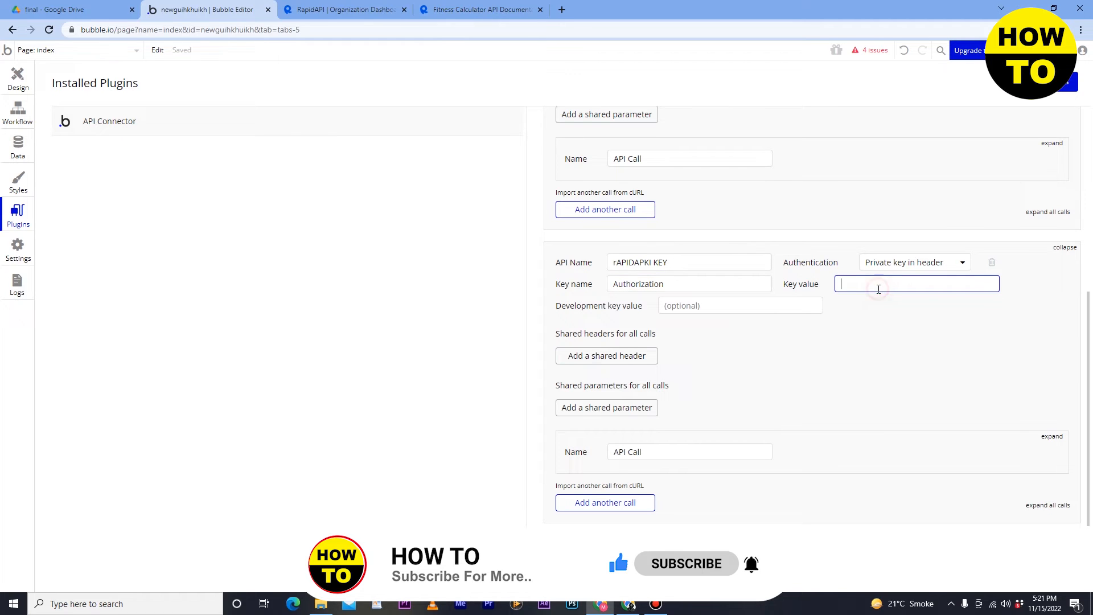
left_click(357, 8)
left_click(458, 8)
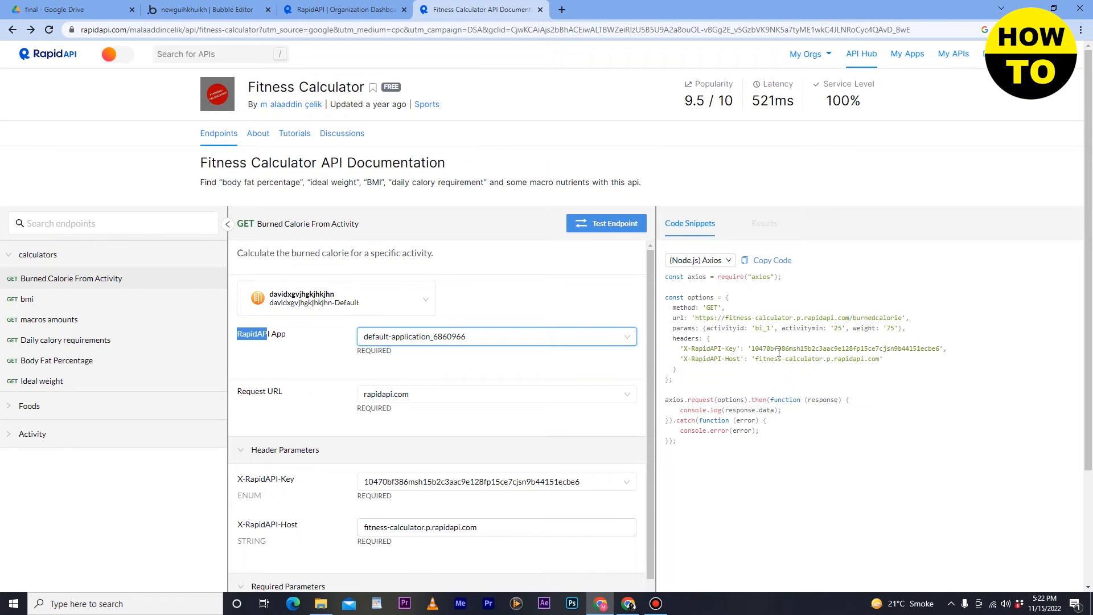
- Copy the X-RapidAPI-Key value from the code snippet and paste it into the Development key field
left_click_drag(751, 348, 1000, 353)
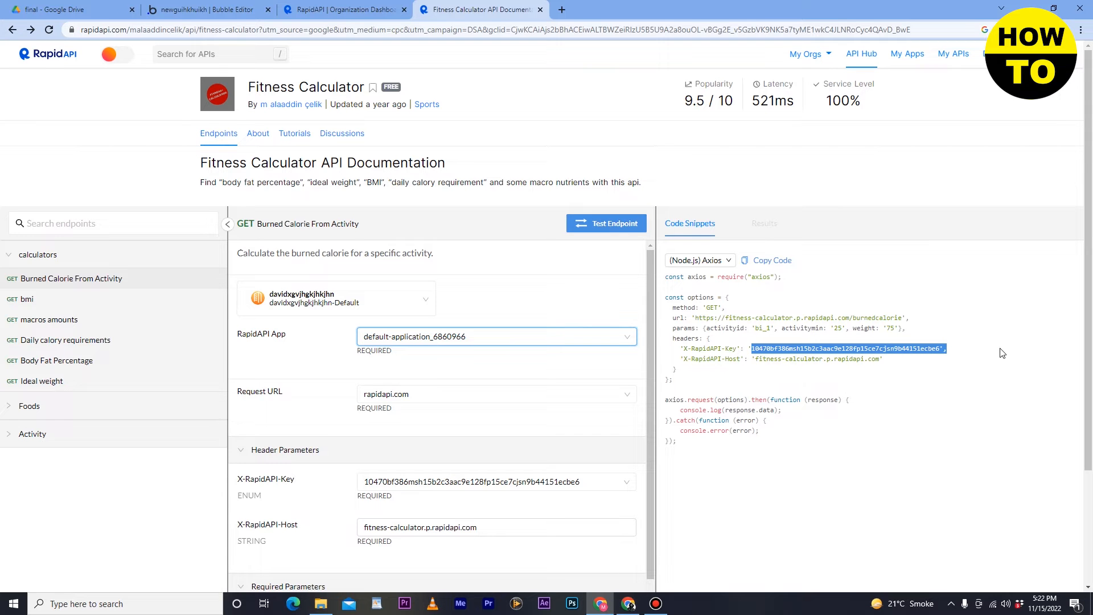
right_click(918, 349)
left_click(929, 356)
left_click(322, 7)
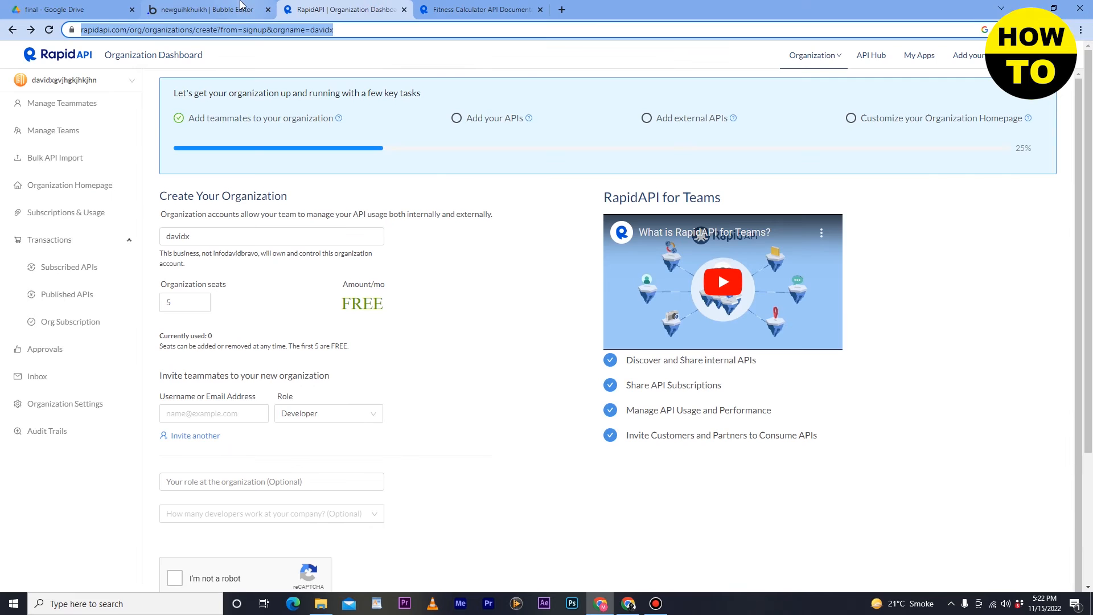
left_click(241, 4)
left_click(726, 309)
right_click(725, 308)
left_click(746, 333)
- Paste the RapidAPI key into the Key value field of the second API
left_click(754, 308)
right_click(753, 309)
left_click(838, 285)
right_click(842, 290)
left_click(861, 316)
left_click(844, 286)
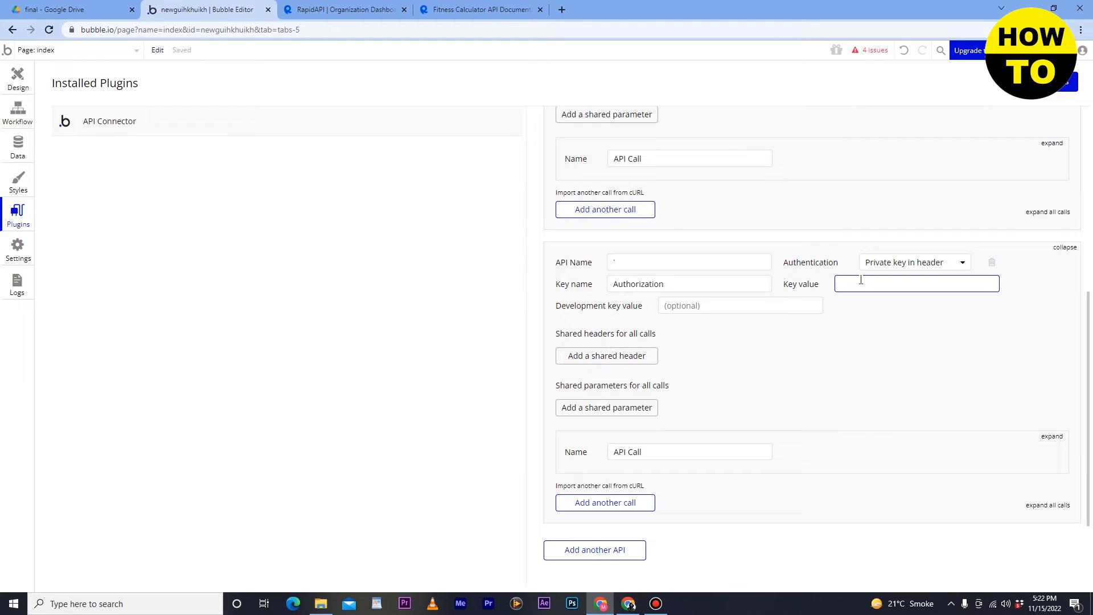
key("ctrl+v")
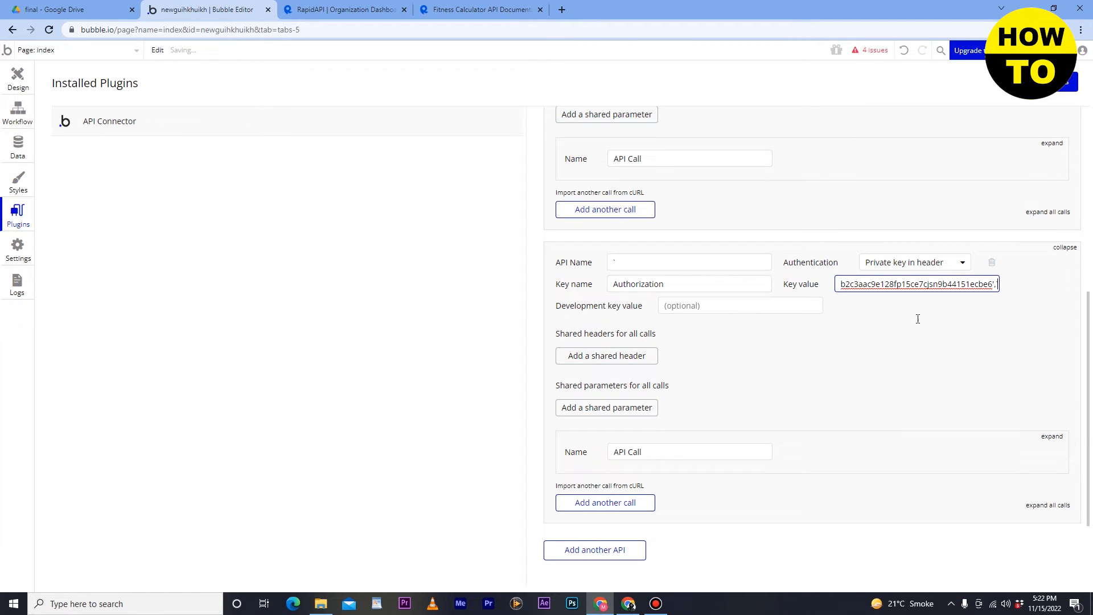
left_click(679, 305)
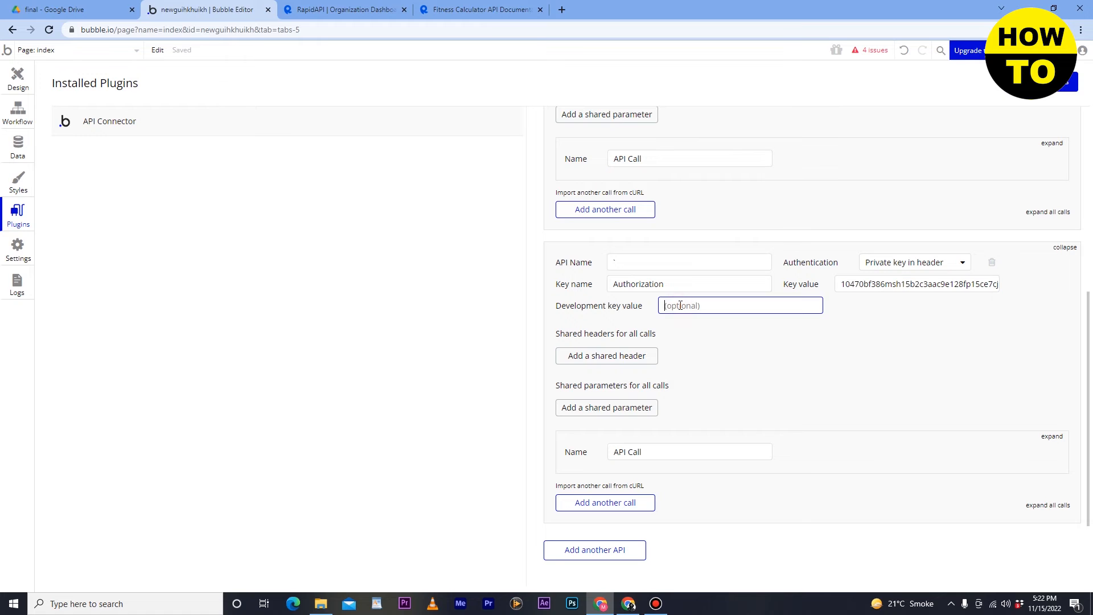
left_click(331, 10)
left_click(478, 10)
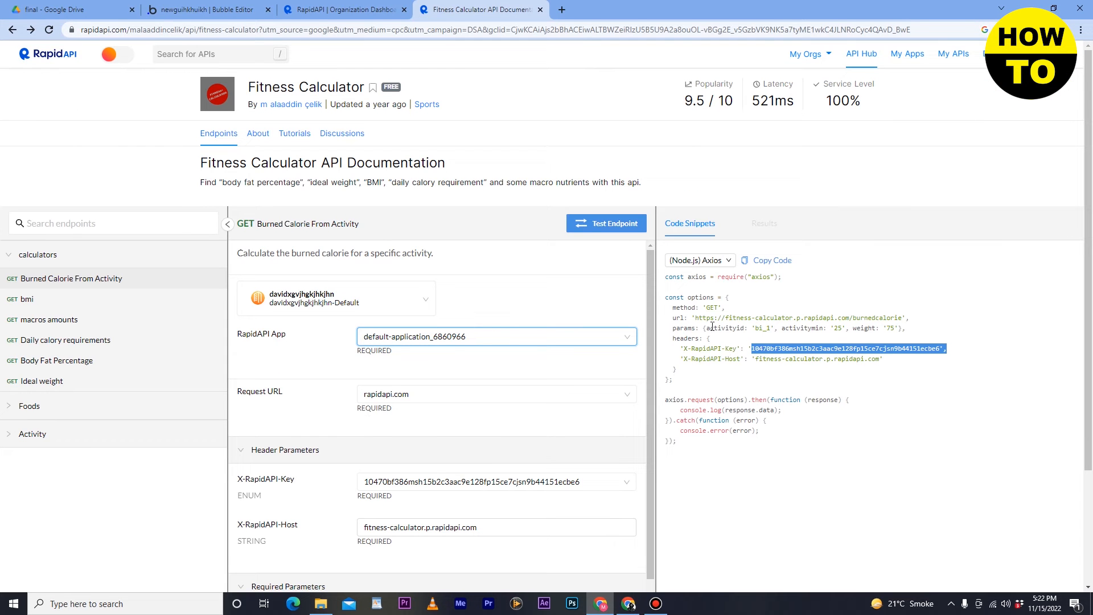
left_click(215, 8)
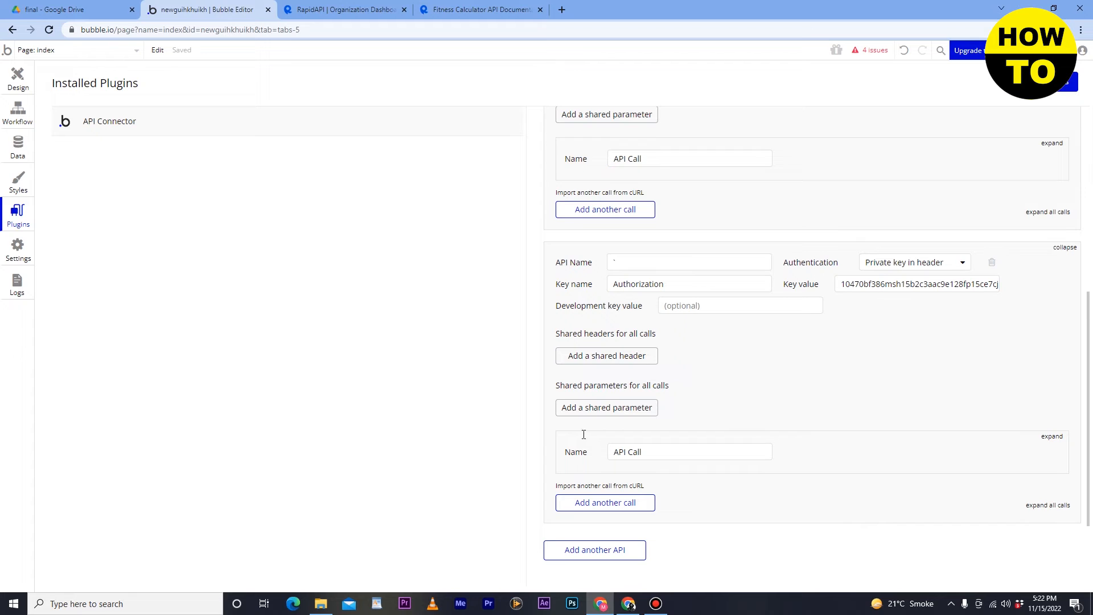
- Add a shared header and paste the RapidAPI-Key header name as its key
scroll(583, 434, "down", 1)
left_click(598, 298)
left_click(688, 299)
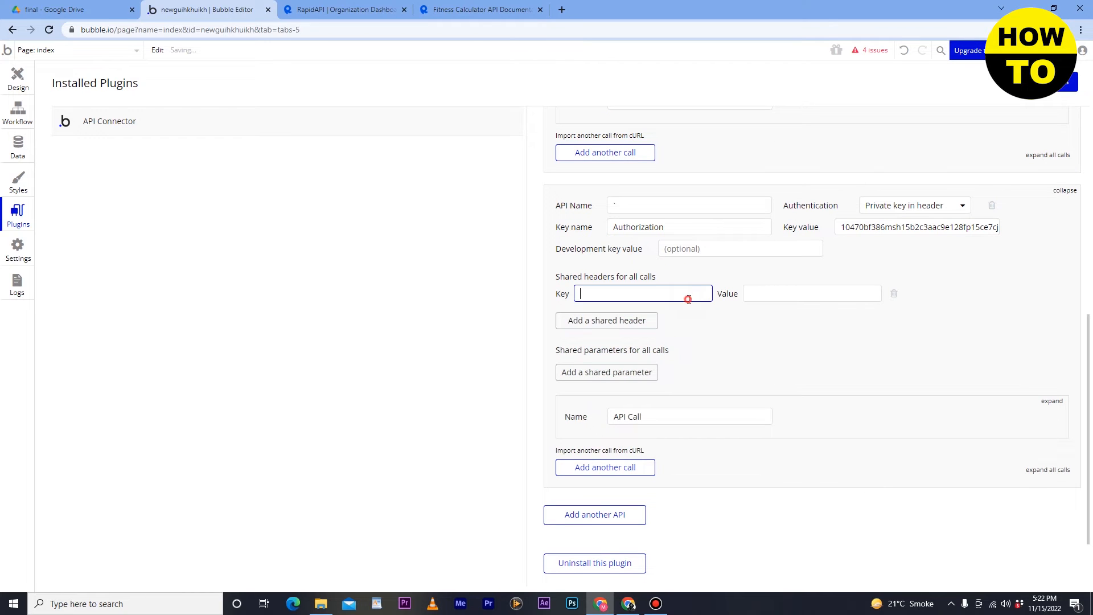
left_click(481, 10)
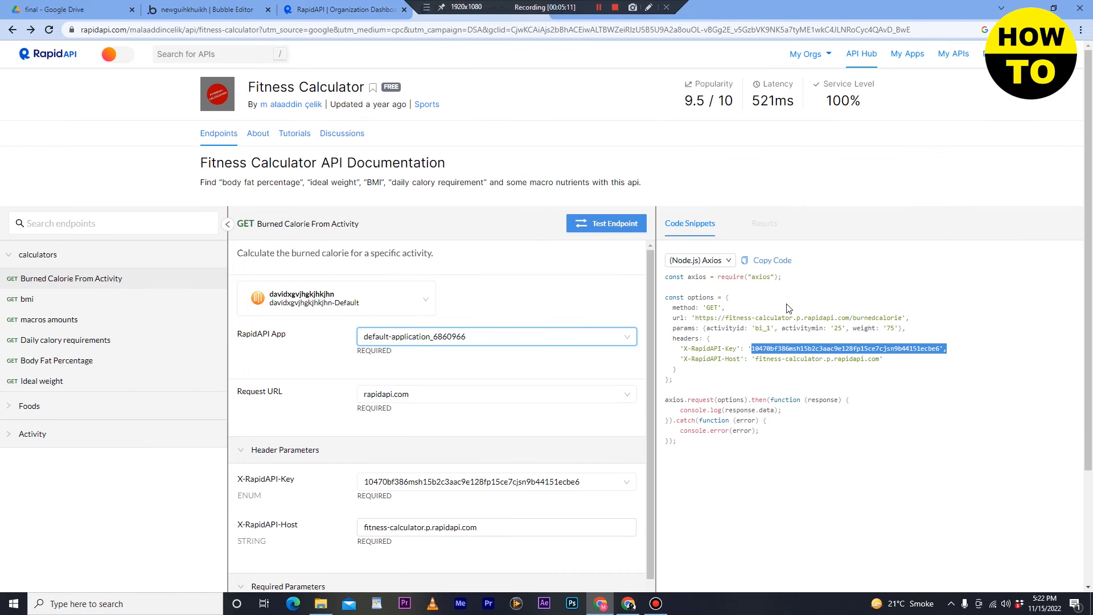
left_click_drag(737, 349, 690, 348)
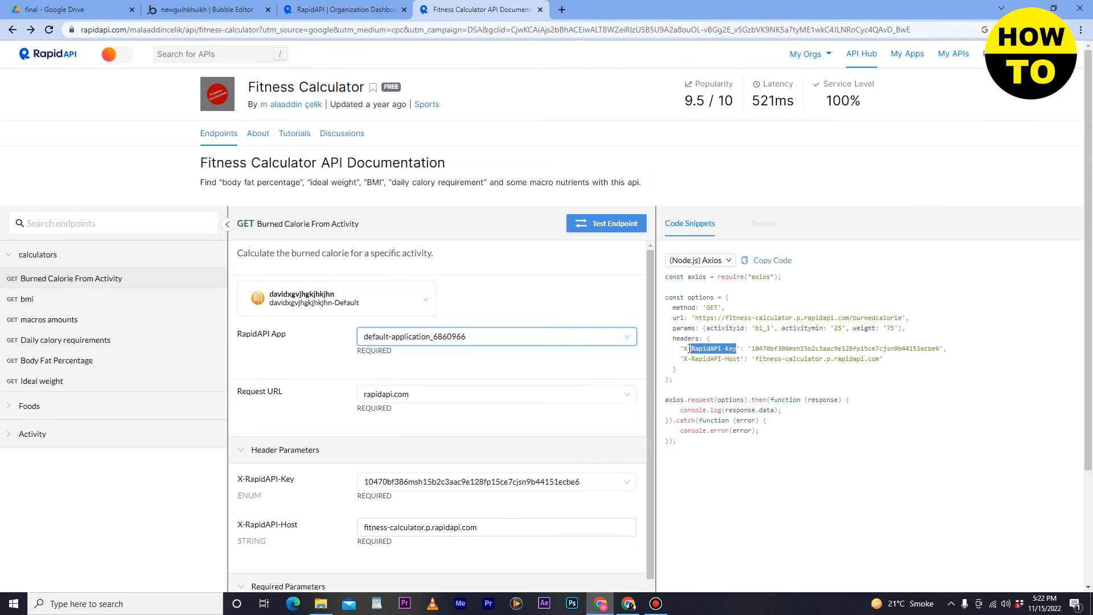
right_click(700, 346)
left_click(713, 355)
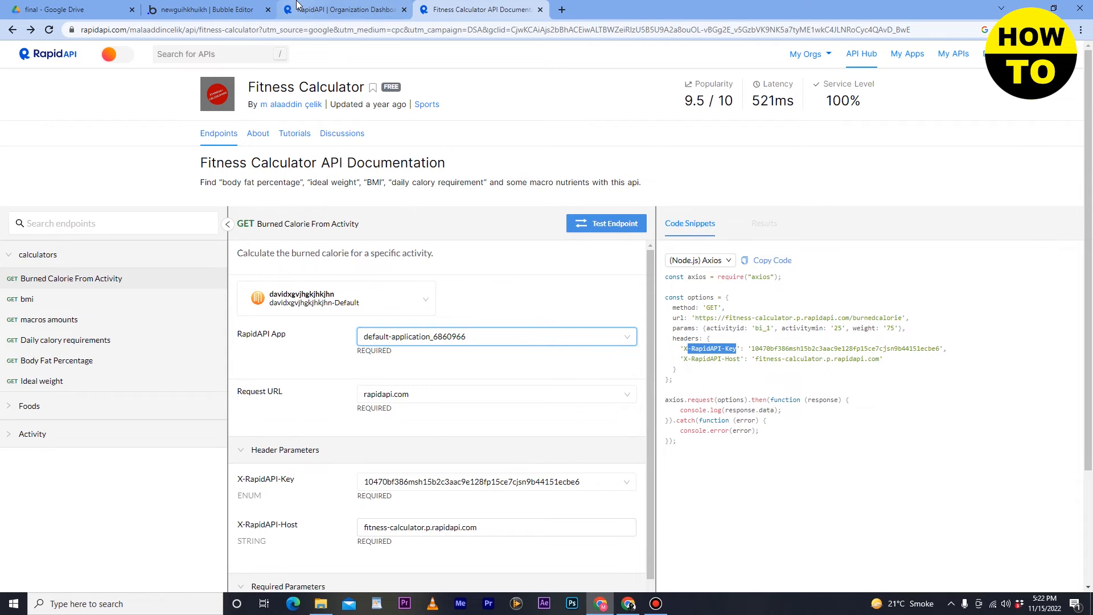
left_click(216, 6)
left_click(612, 293)
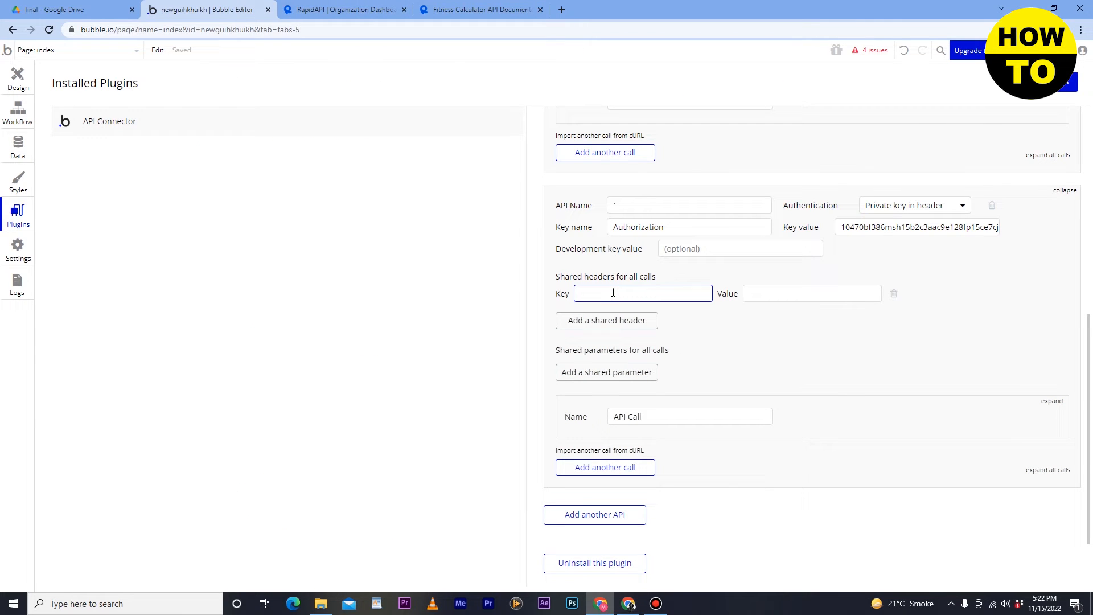
key("ctrl+v")
left_click(755, 297)
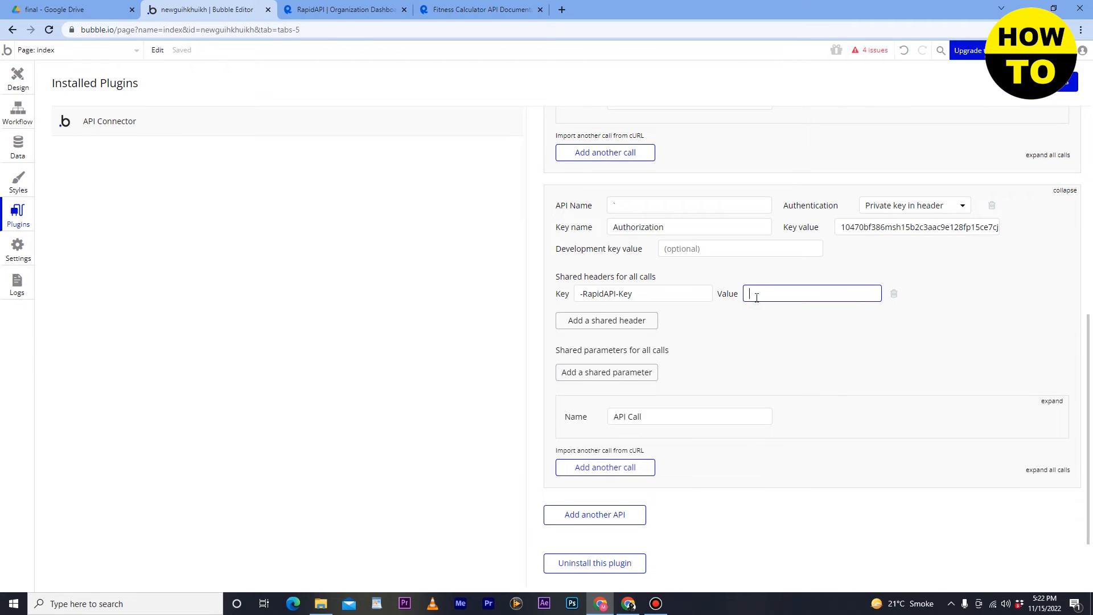
- Add an empty shared parameter row and focus its key field
left_click(472, 8)
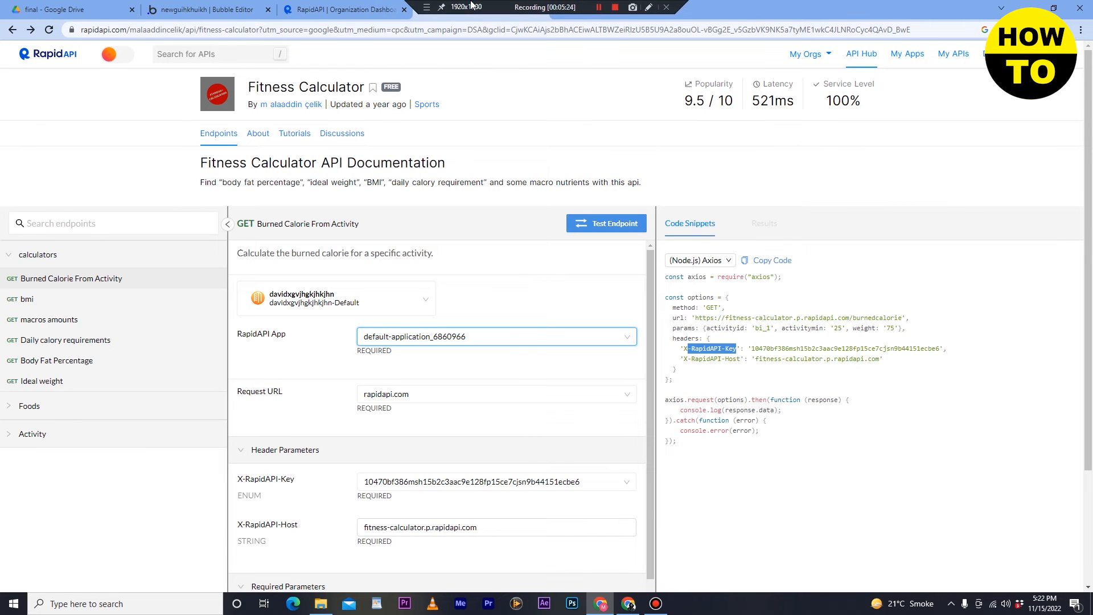
left_click(206, 9)
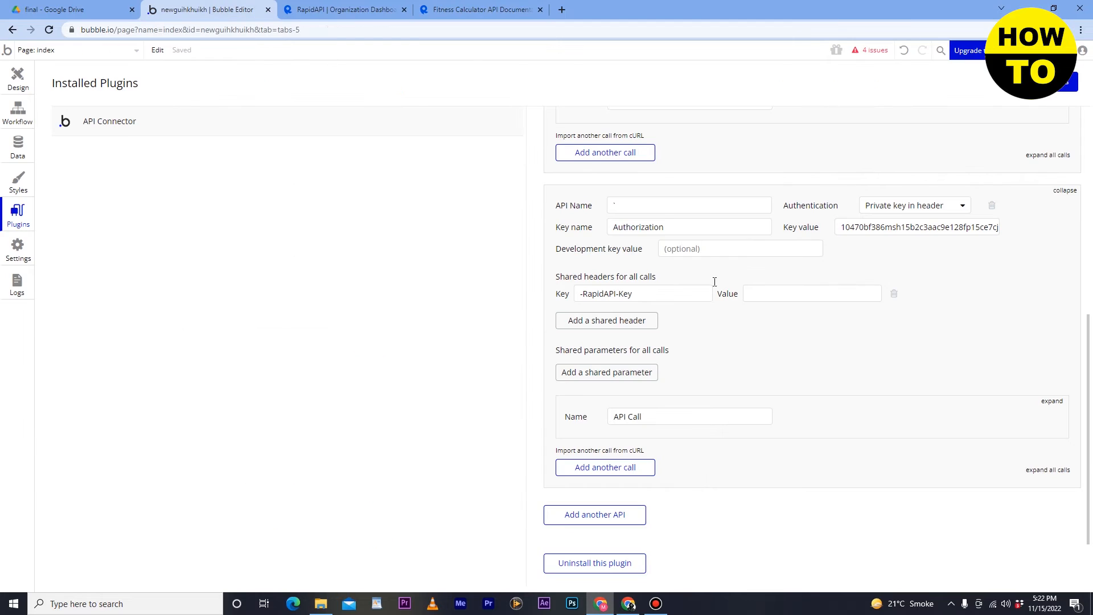
left_click(627, 373)
left_click(685, 362)
left_click(486, 8)
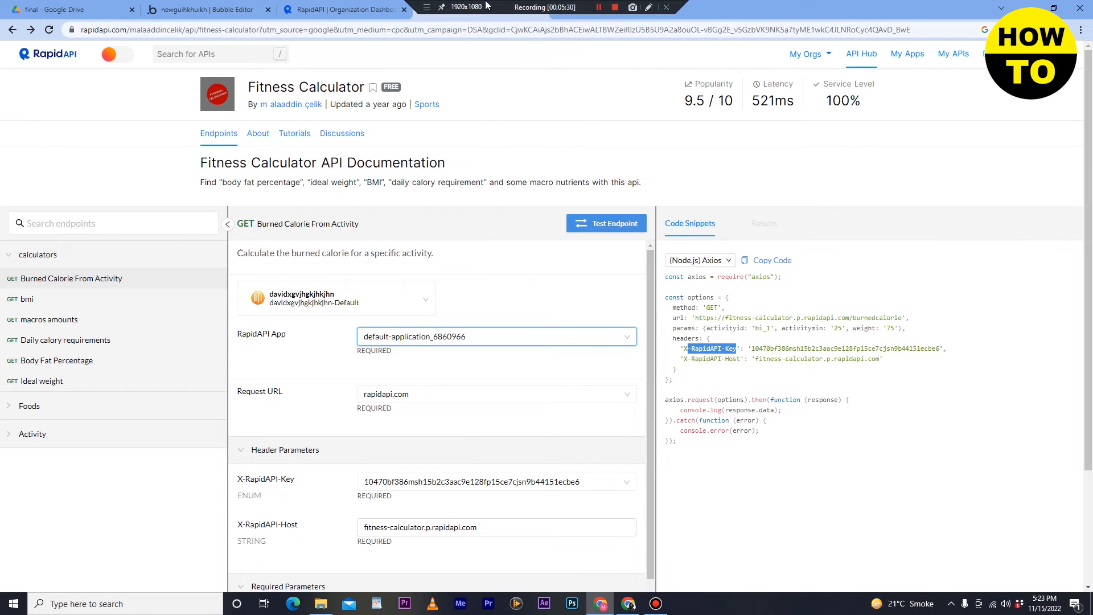
left_click(206, 9)
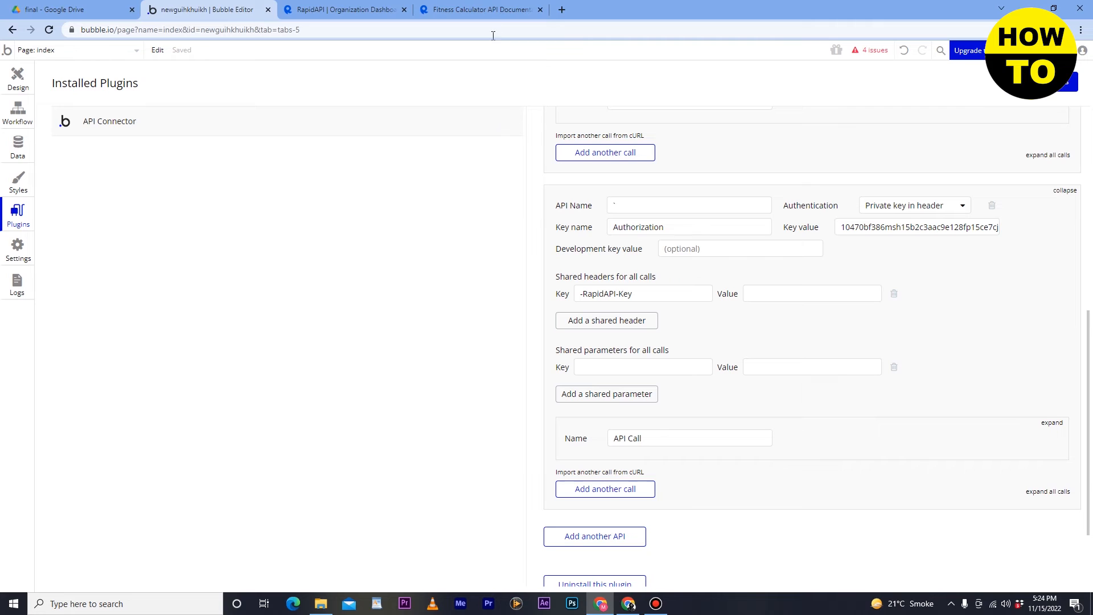
- Copy the API key and the snippet's URL line, pasting the URL as the header value
left_click(491, 10)
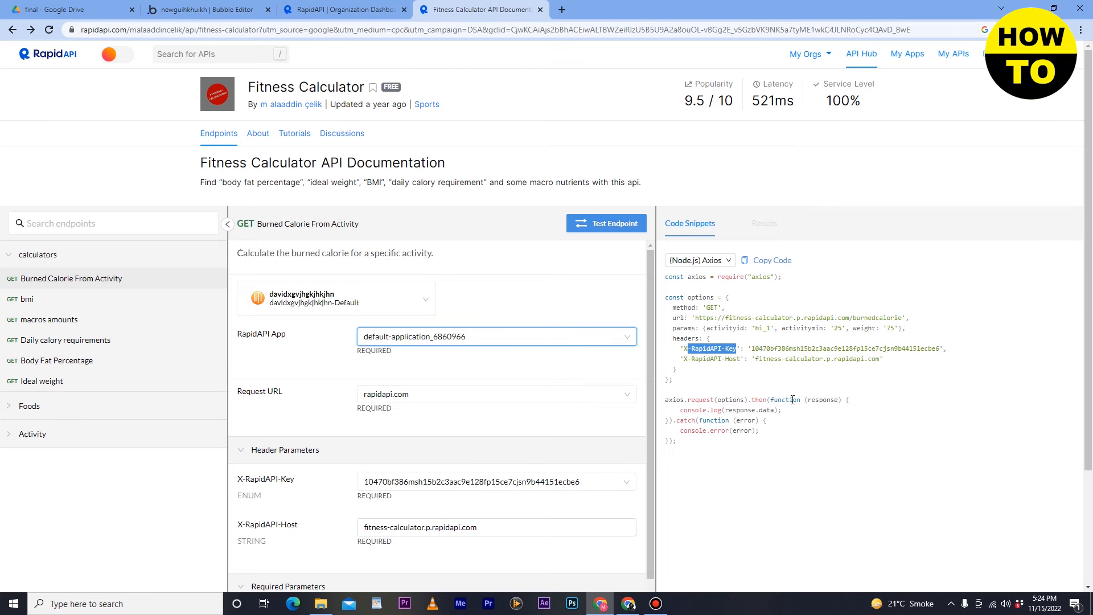
left_click_drag(748, 348, 980, 348)
right_click(916, 348)
left_click(925, 358)
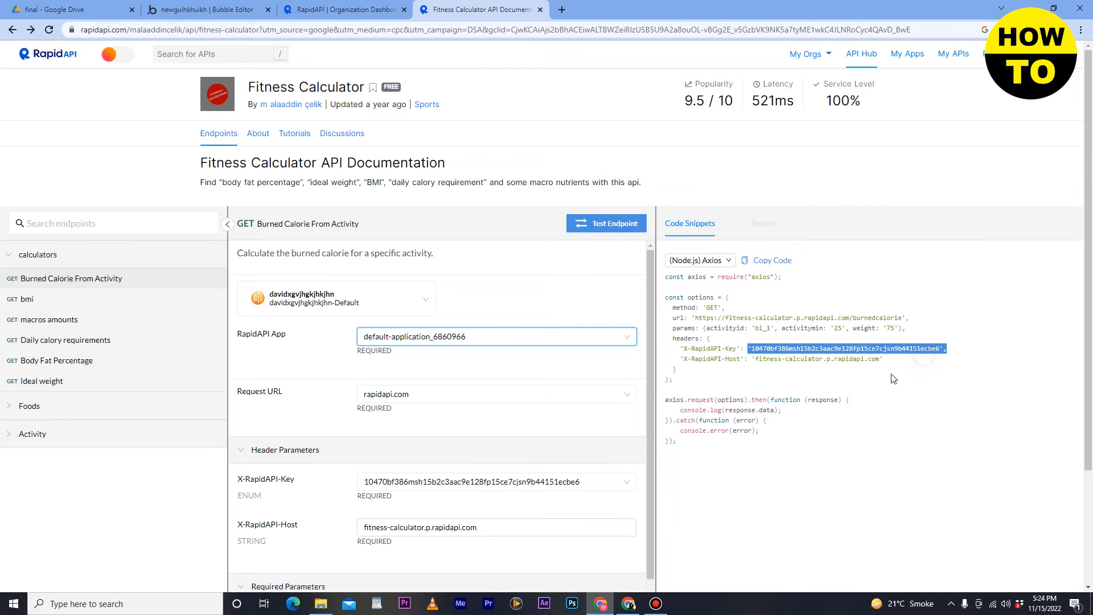
left_click(760, 347)
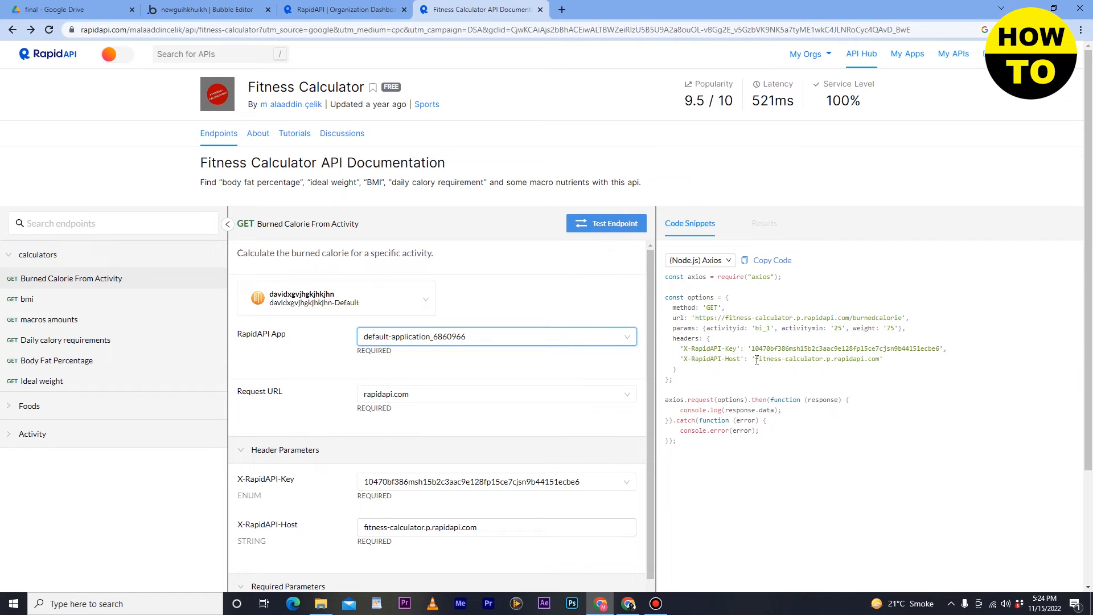
triple_click(731, 317)
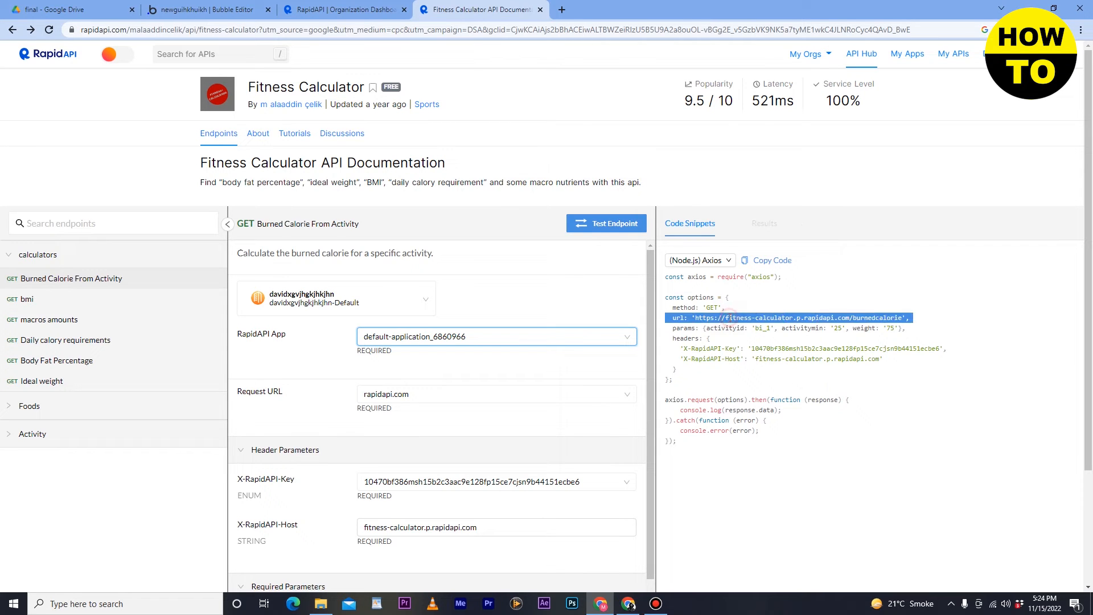
right_click(774, 320)
left_click(784, 329)
left_click(205, 9)
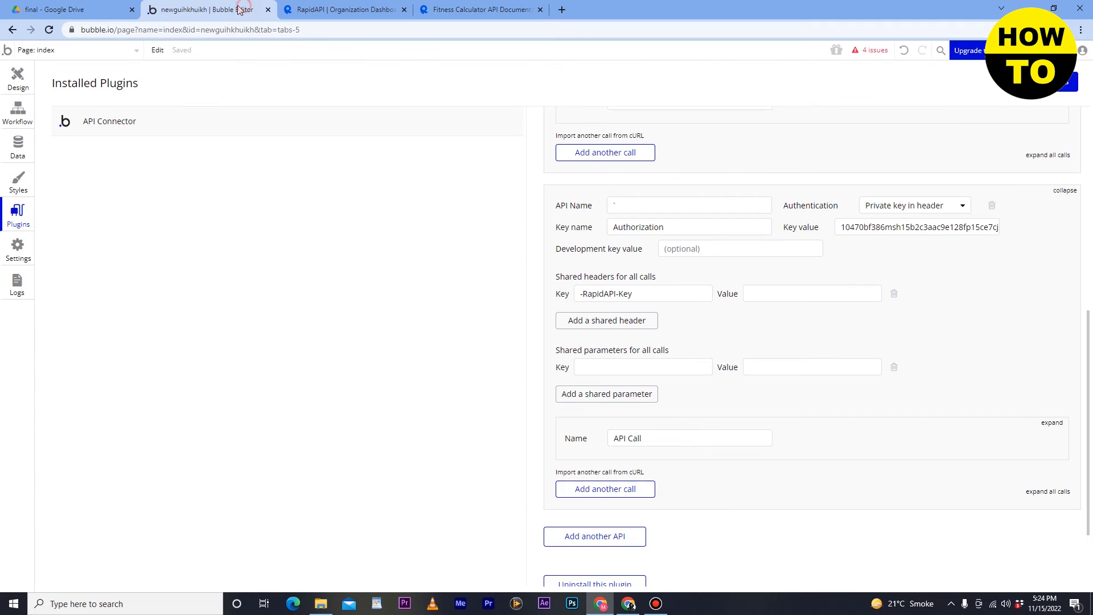
left_click(766, 292)
key("ctrl+v")
- Add two more shared parameter rows and copy the activityid value bi_1
scroll(766, 291, "down", 2)
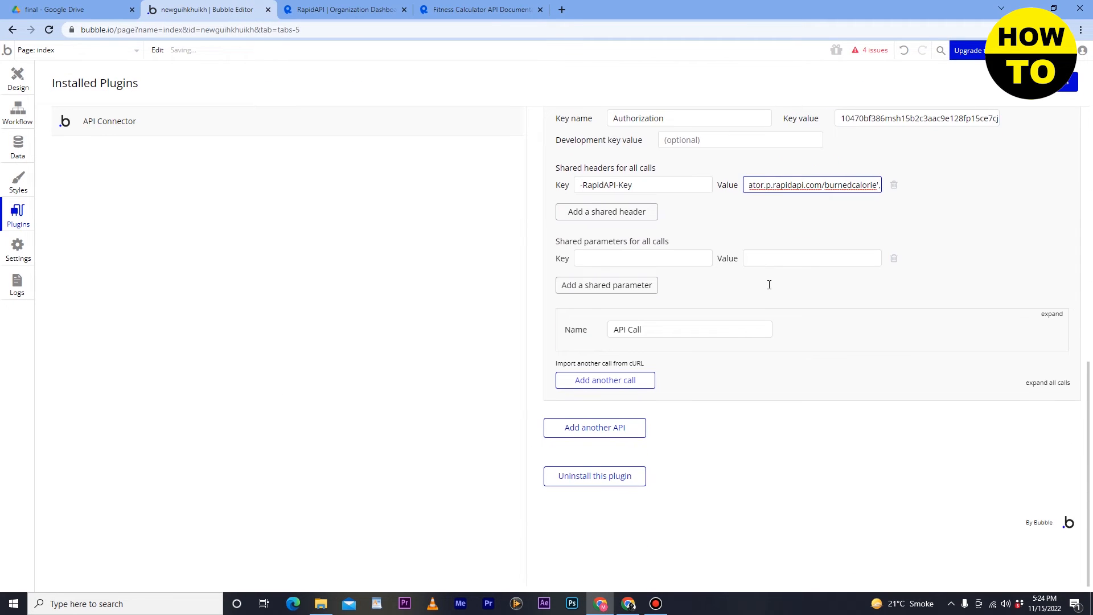
left_click(608, 291)
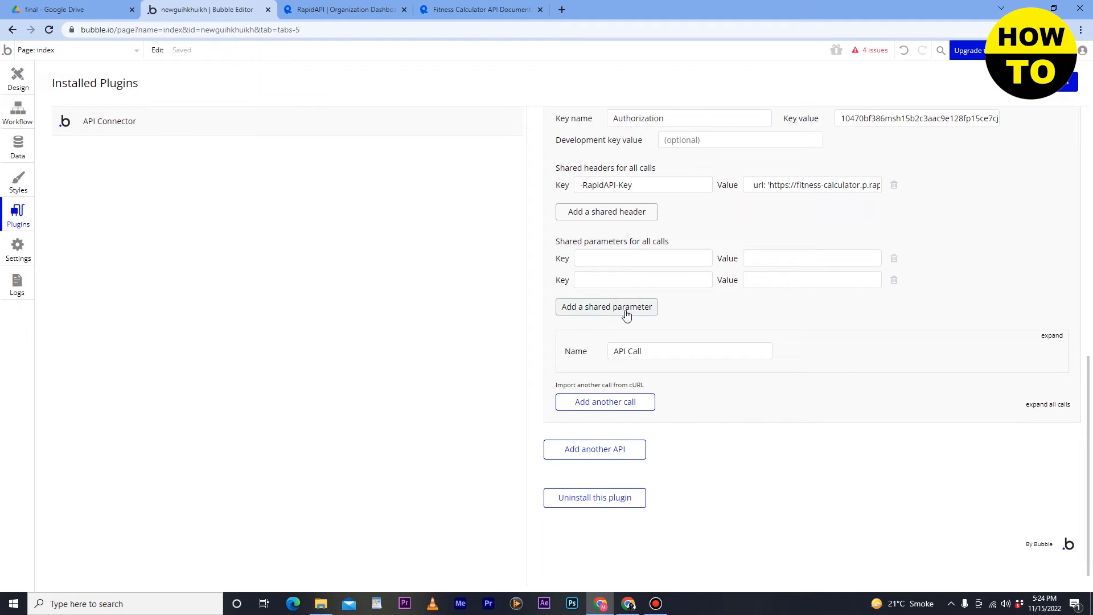
left_click(626, 307)
left_click(317, 9)
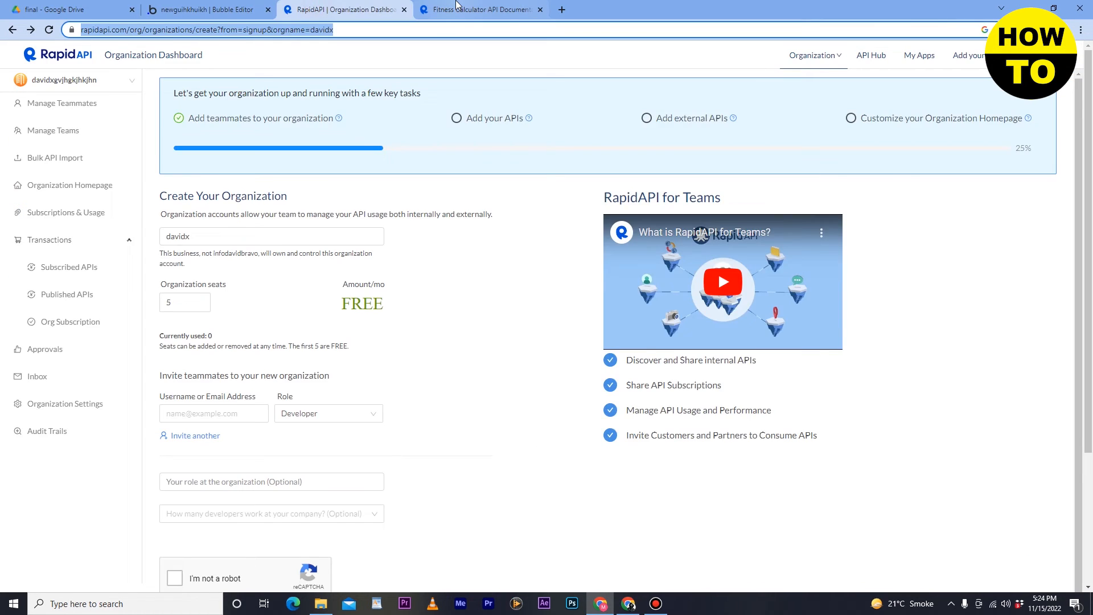
left_click(481, 10)
scroll(436, 393, "down", 6)
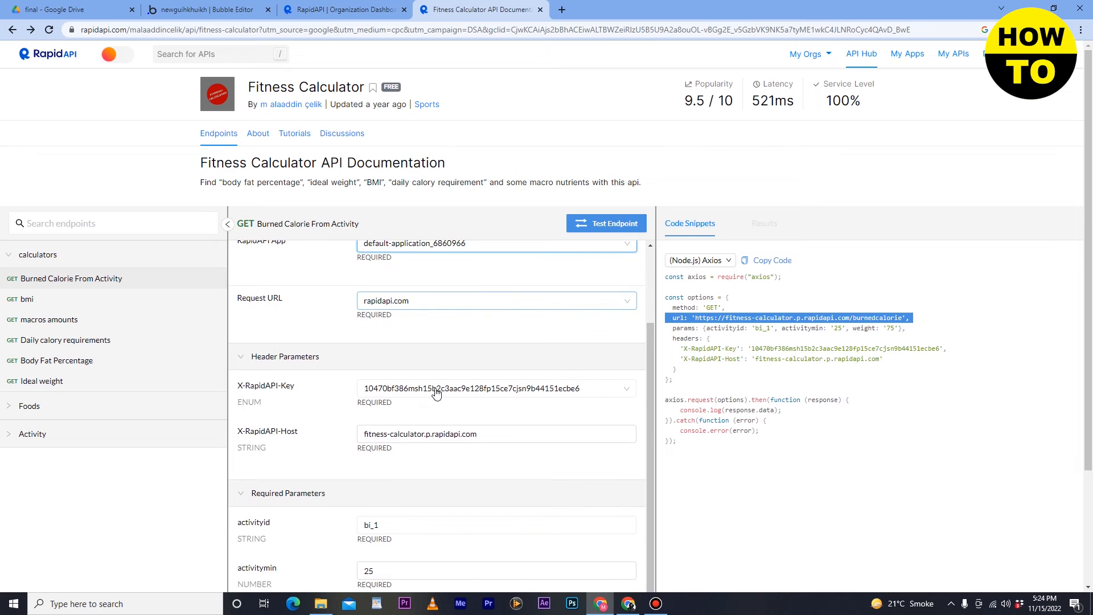
left_click_drag(393, 377, 336, 373)
right_click(362, 378)
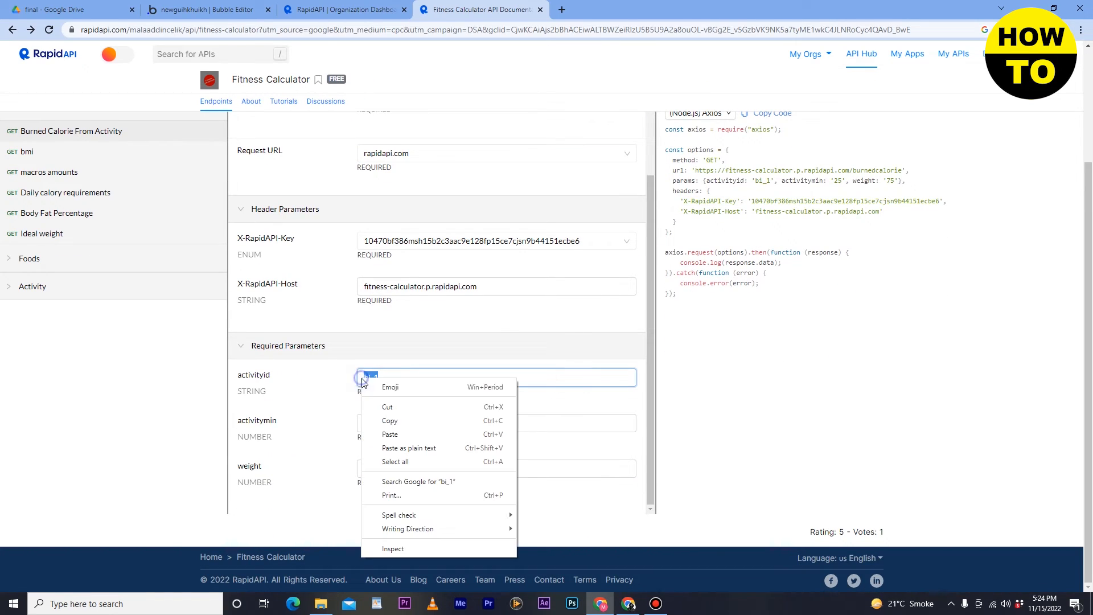
left_click(381, 418)
- Reset the API entry's shared header and parameters from the value field's context menu
left_click(336, 8)
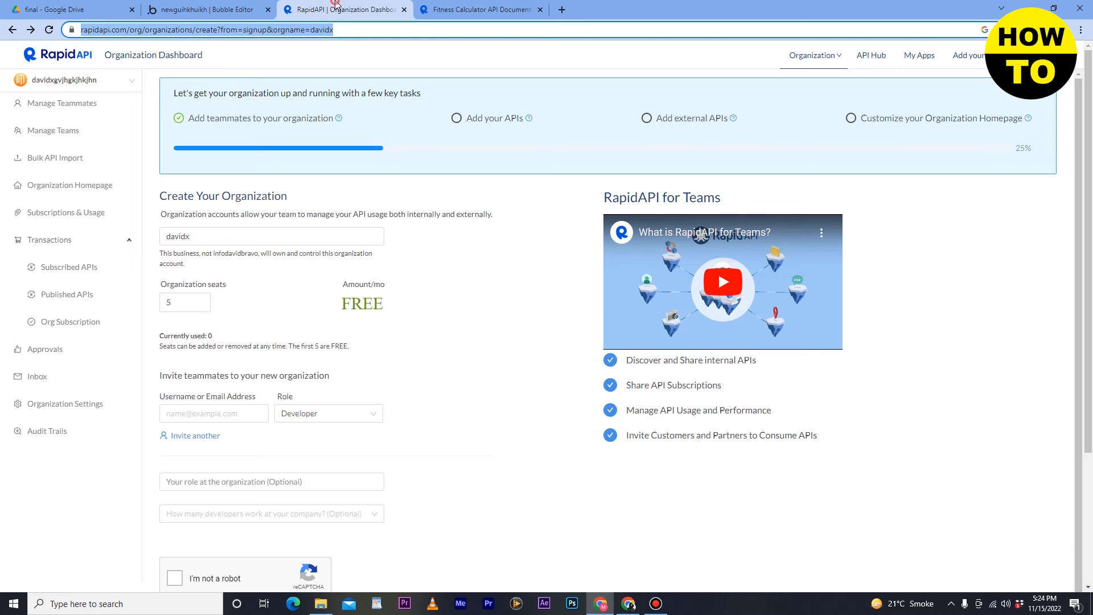
left_click(234, 10)
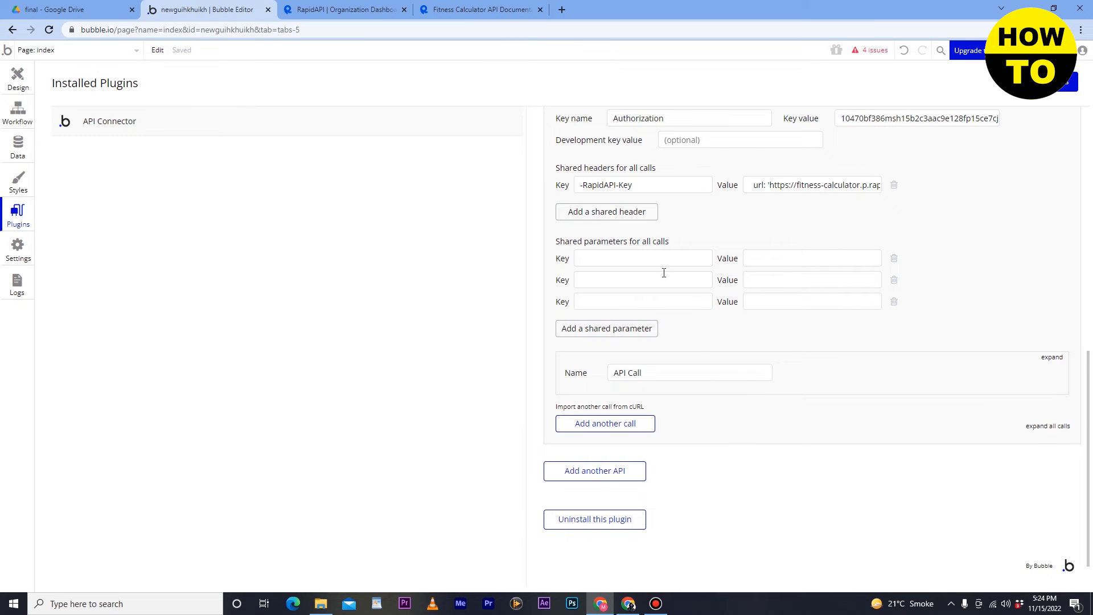
right_click(773, 253)
left_click(794, 282)
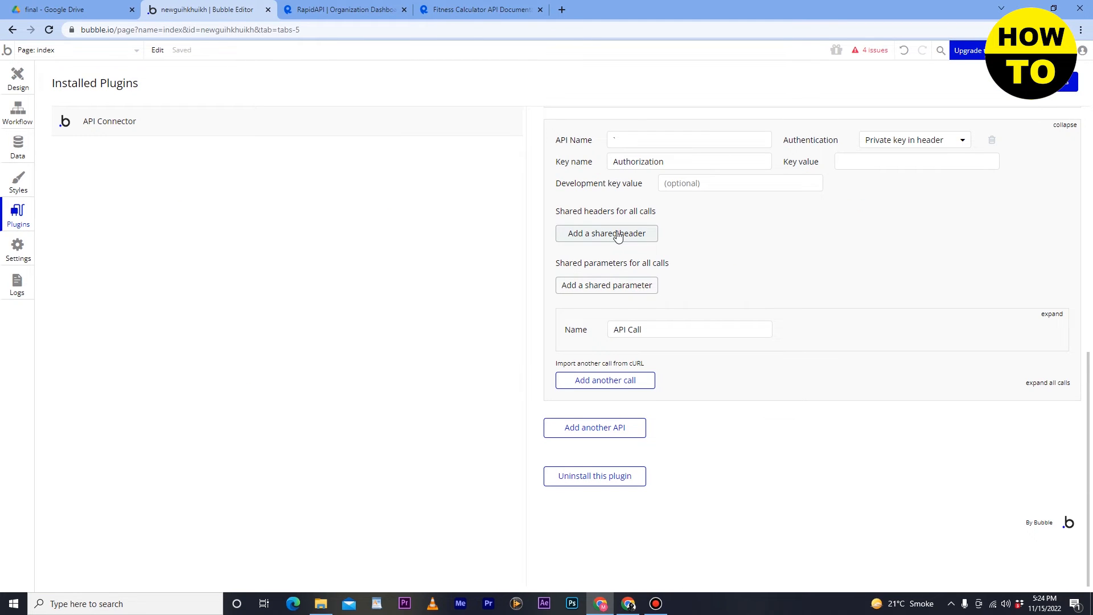
- Add a shared parameter with value b_1 and key activityid, copied from the Fitness Calculator docs
left_click(619, 287)
left_click(753, 261)
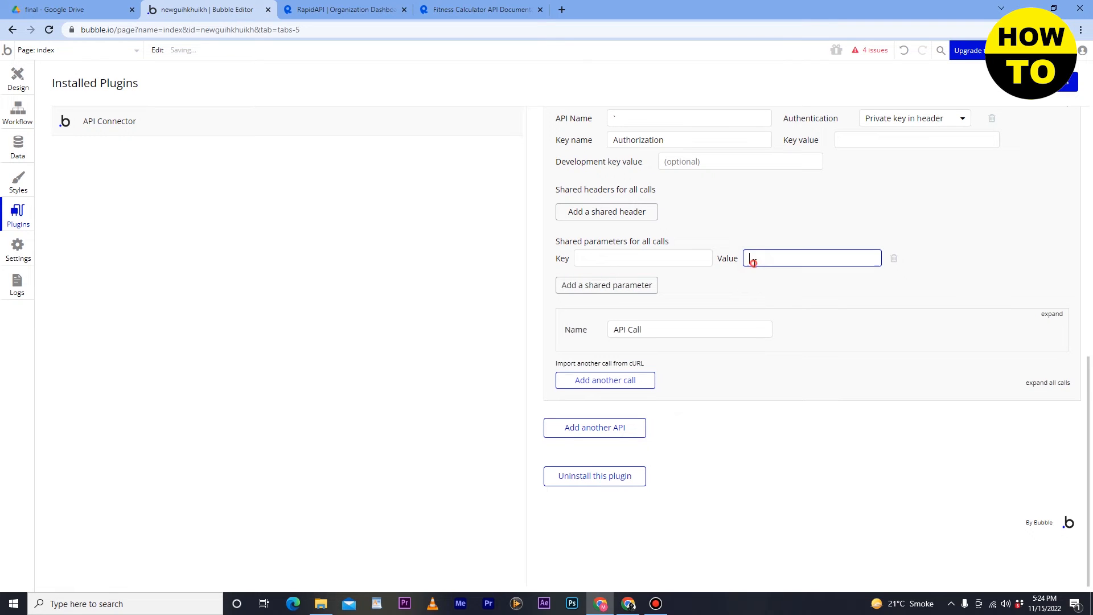
type("b_1")
left_click(608, 256)
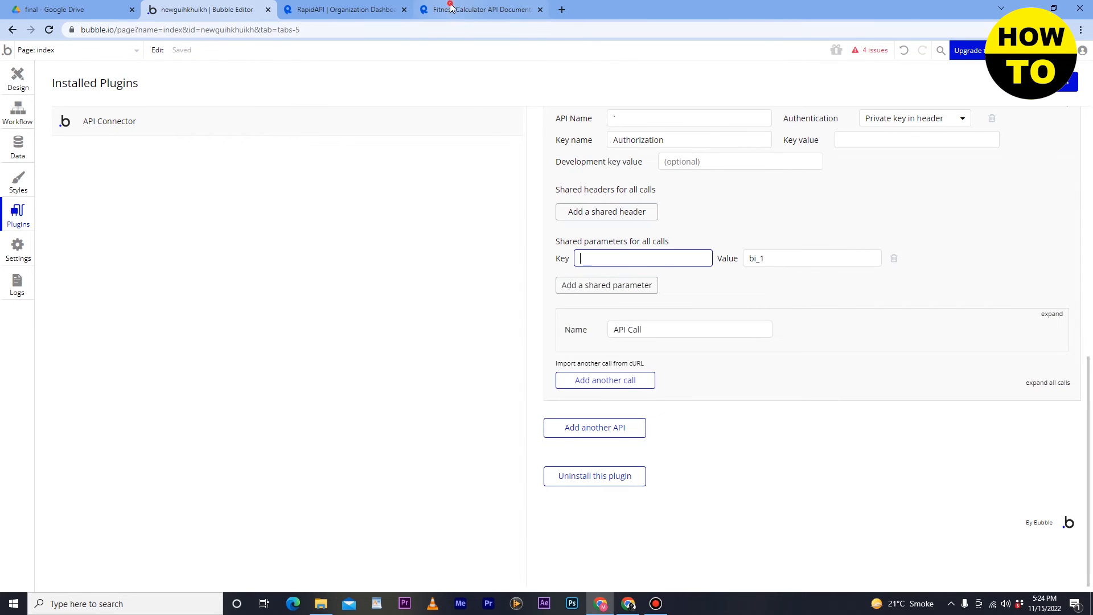
left_click(451, 9)
left_click_drag(272, 377, 246, 370)
double_click(264, 375)
right_click(240, 370)
left_click(259, 380)
left_click(205, 9)
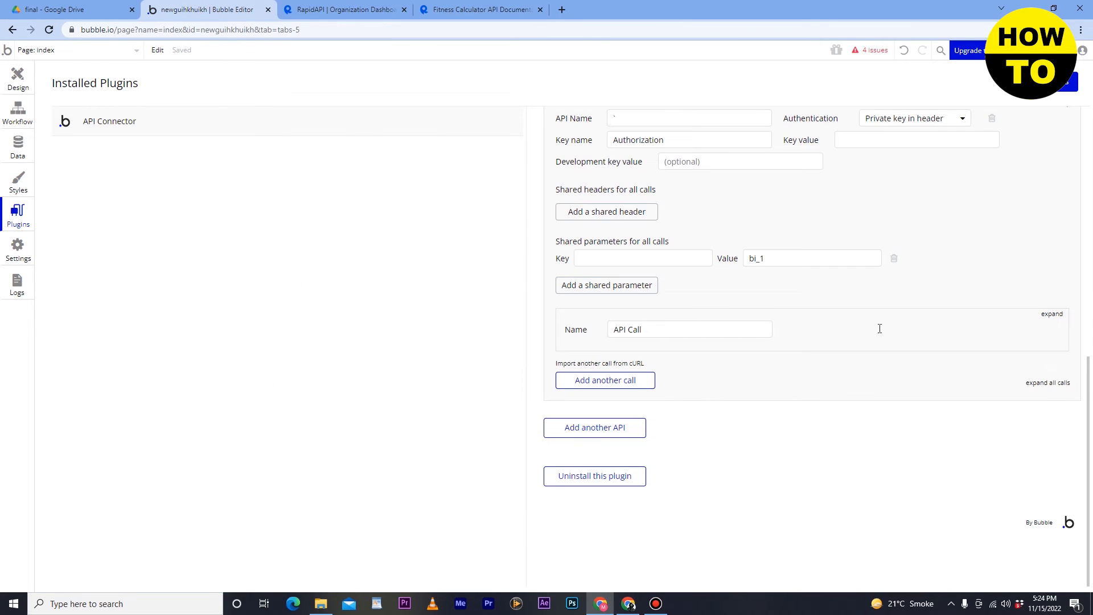
left_click(629, 256)
key("ctrl+v")
- Add a second shared parameter row and paste the value 25 from the docs
left_click(631, 285)
left_click(628, 281)
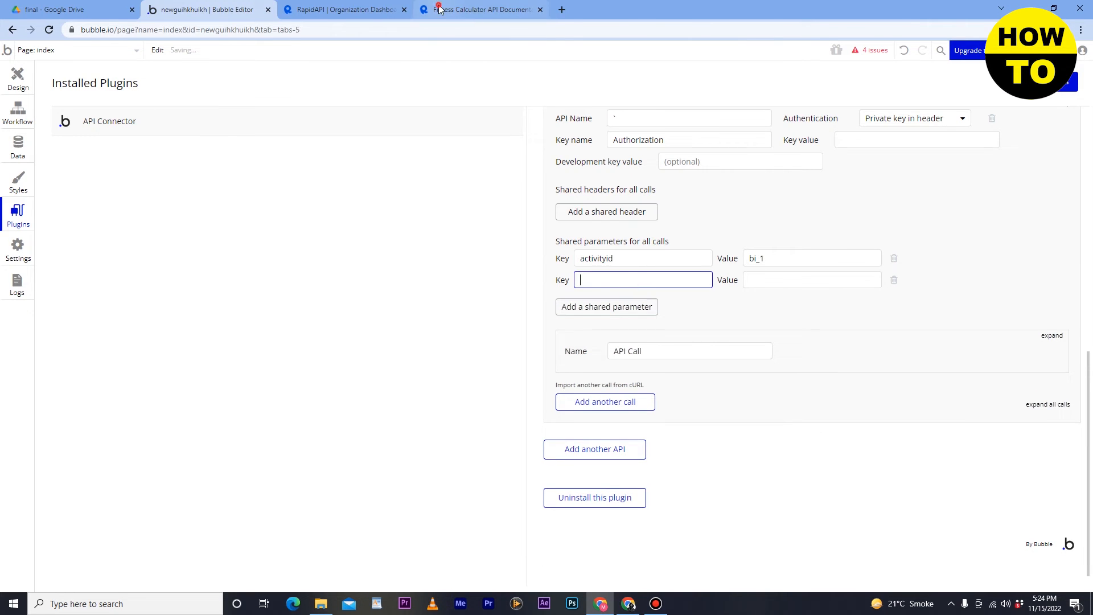
left_click(478, 10)
double_click(386, 425)
right_click(386, 426)
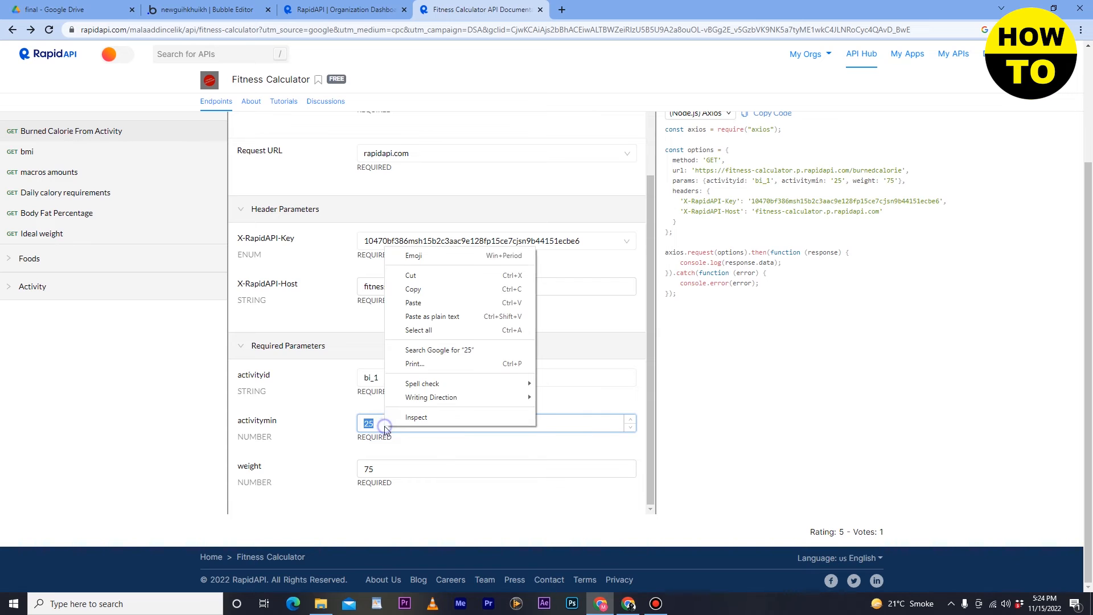
left_click(438, 292)
left_click(146, 7)
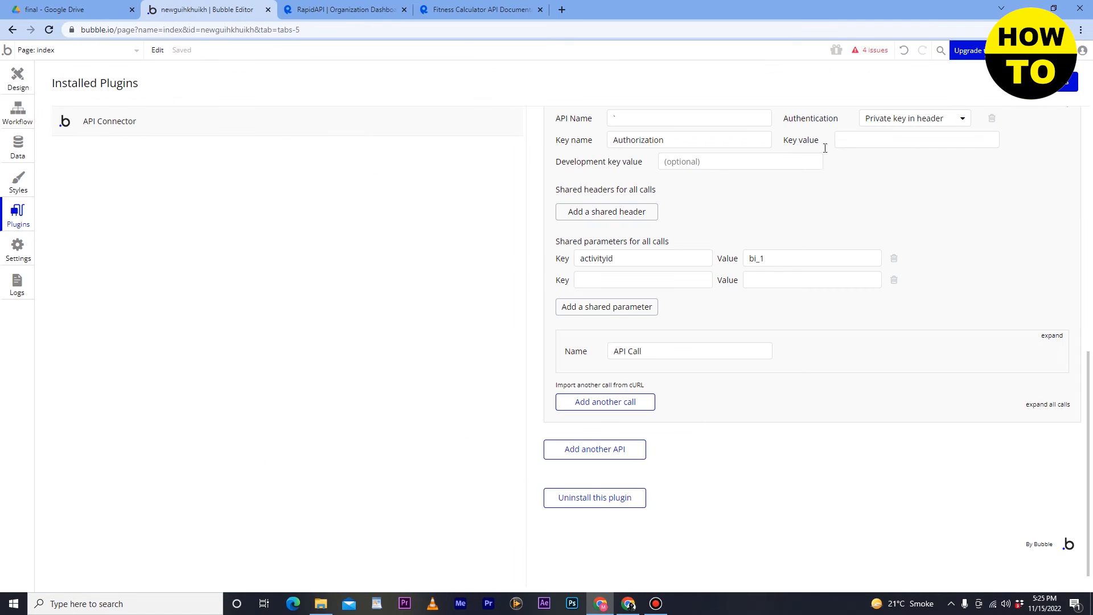
left_click(794, 276)
right_click(795, 276)
left_click(795, 275)
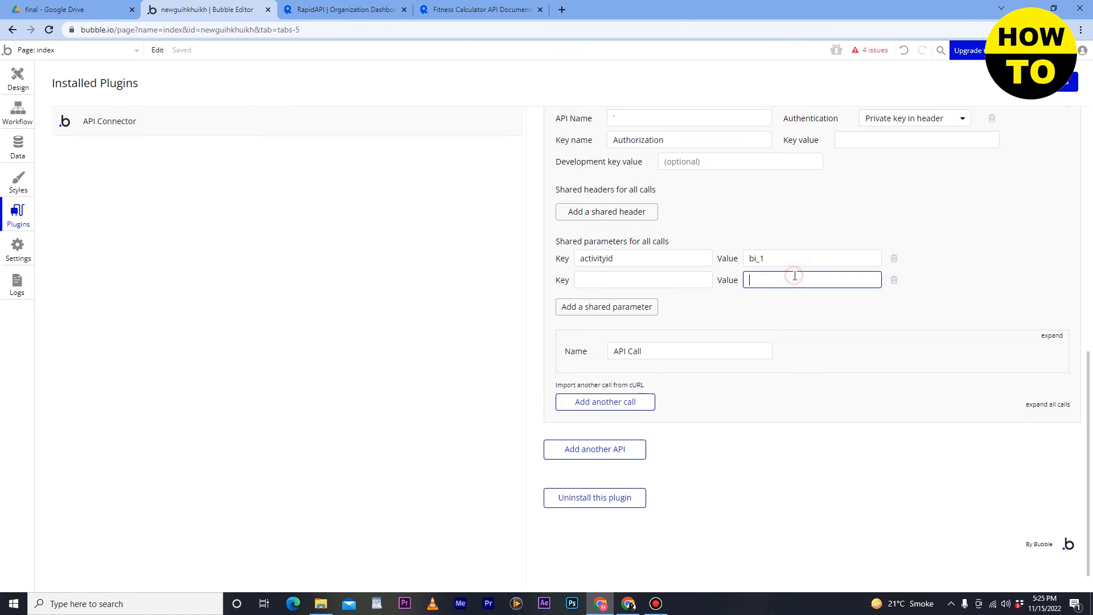
- Name the second shared parameter activitymin, copied from the Fitness Calculator docs
left_click(673, 279)
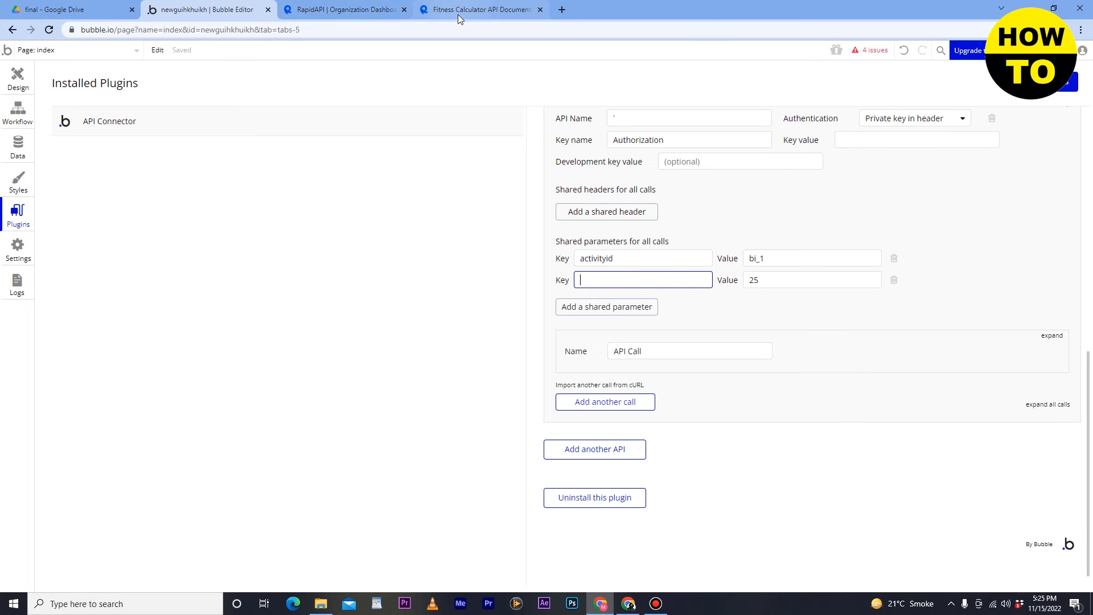
left_click(458, 15)
left_click_drag(280, 421, 231, 424)
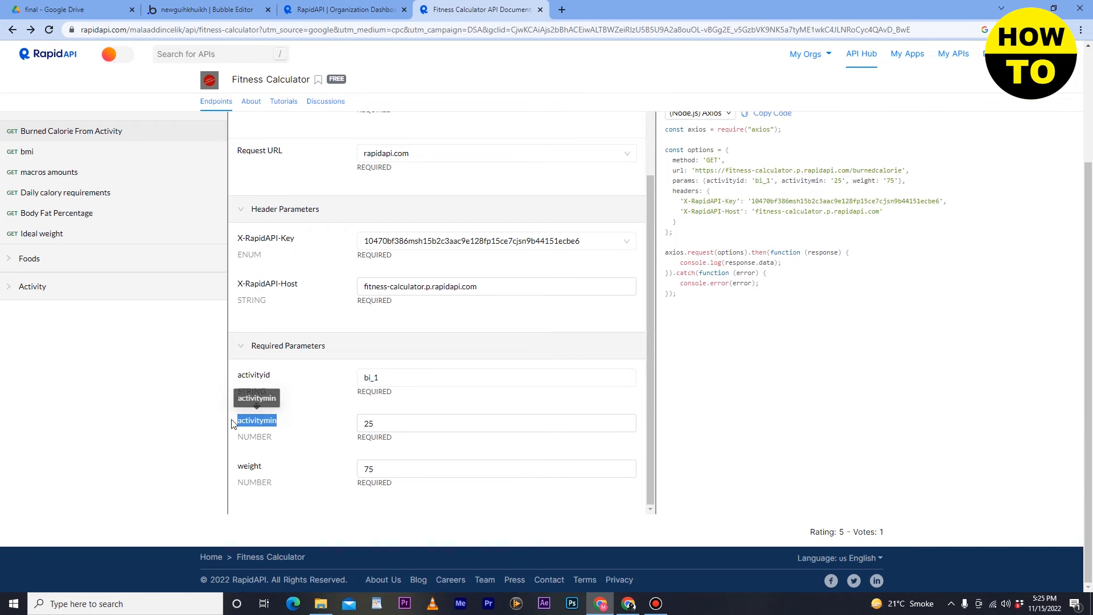
right_click(239, 422)
left_click(271, 430)
left_click(202, 10)
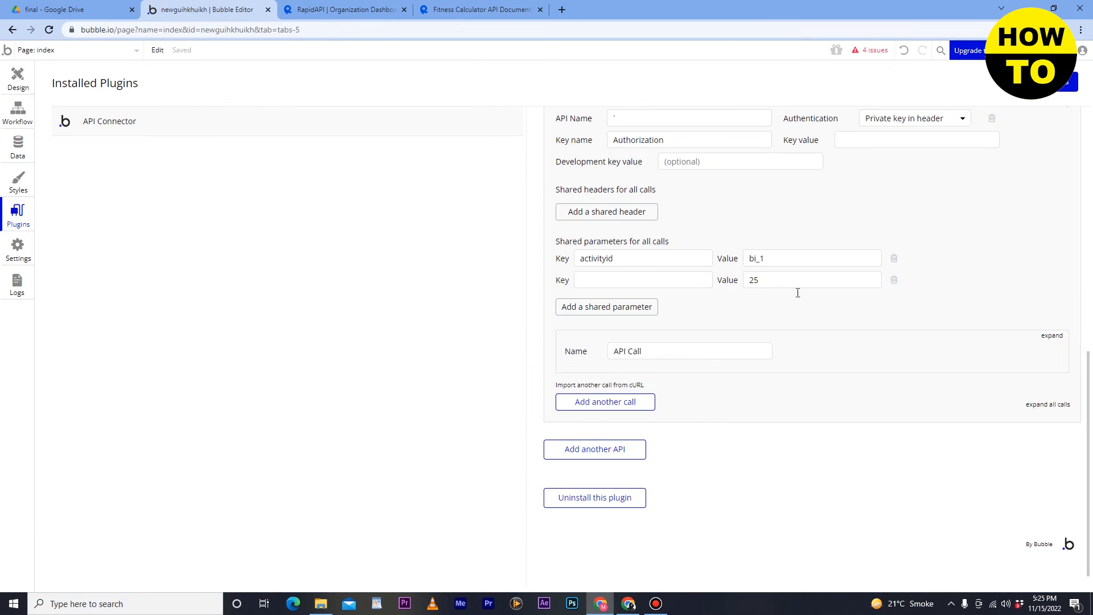
left_click(681, 280)
key("ctrl+v")
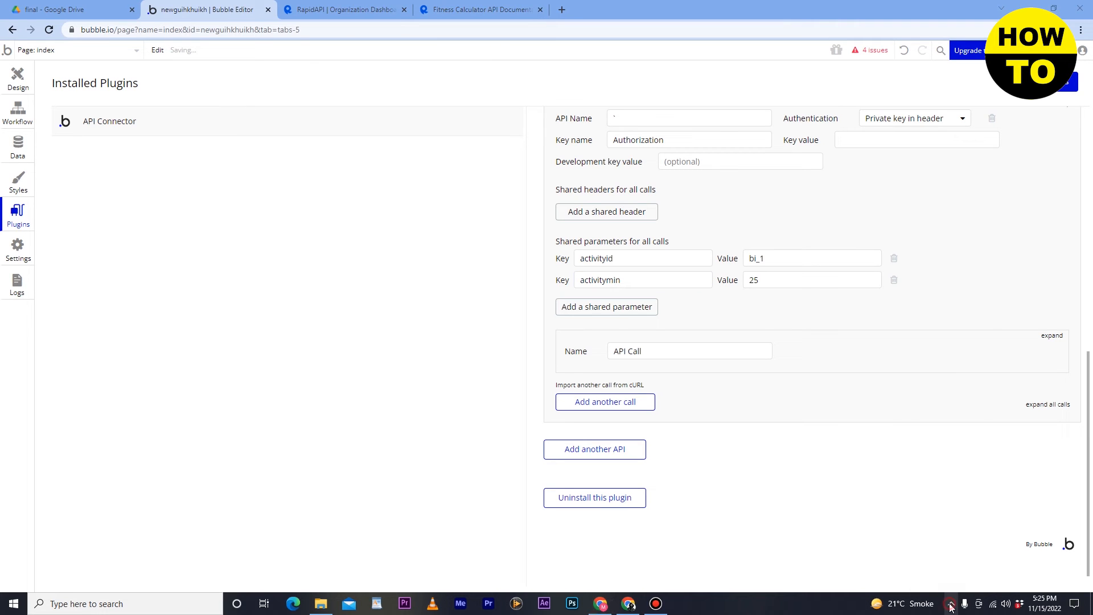
- Add a third shared parameter row and copy the weight value 75 from the docs
left_click(624, 307)
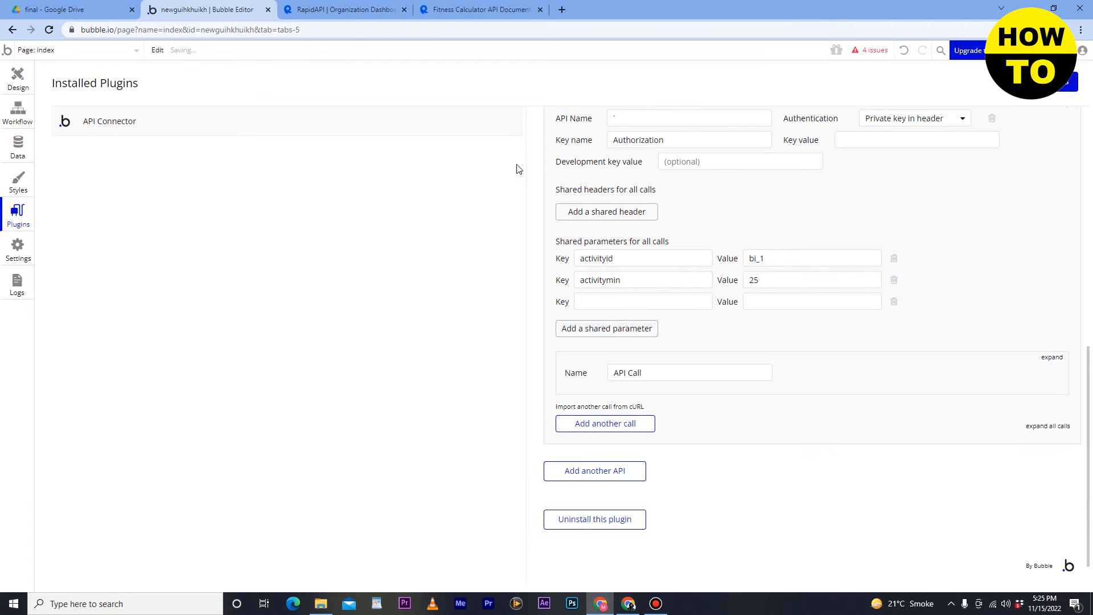
left_click(481, 9)
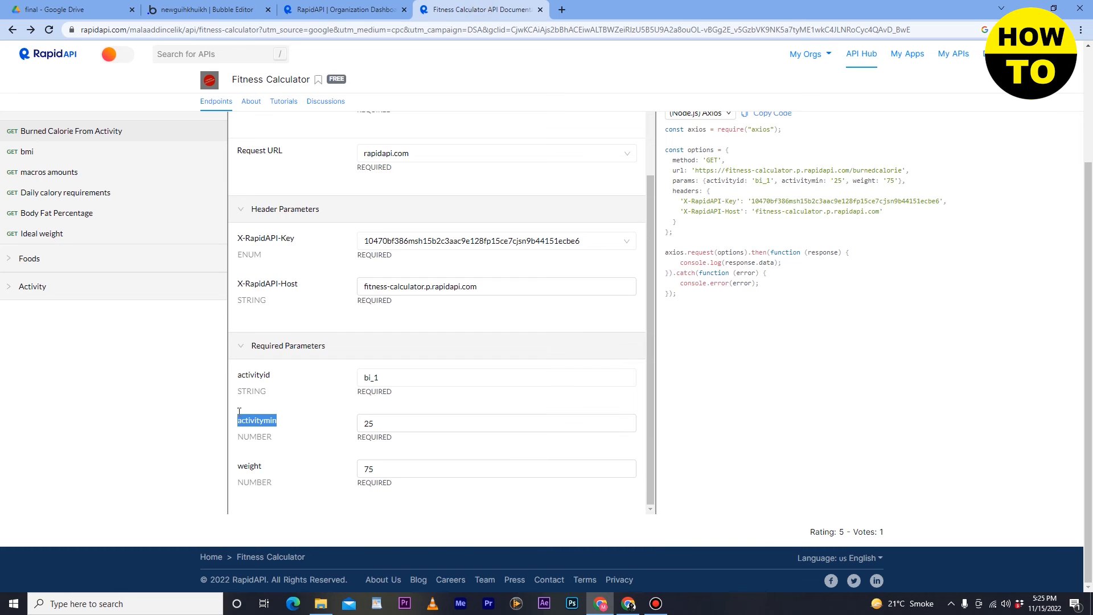
double_click(367, 468)
right_click(369, 469)
left_click(392, 328)
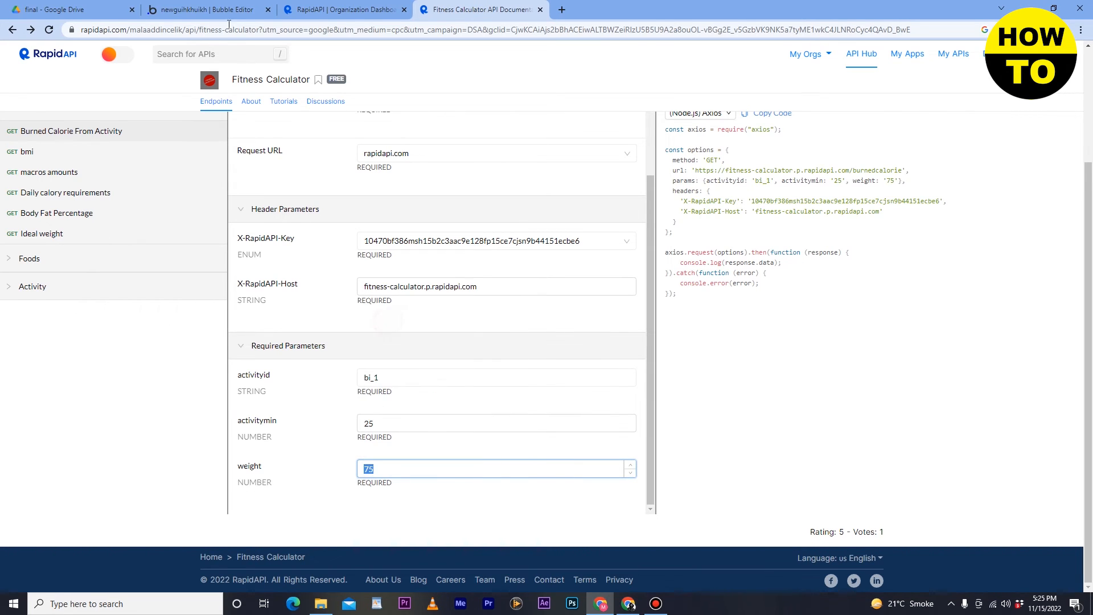
left_click(205, 10)
left_click(770, 301)
- Paste 75 as the parameter value and rework the shared parameter rows, removing the empty one
right_click(771, 301)
left_click(802, 327)
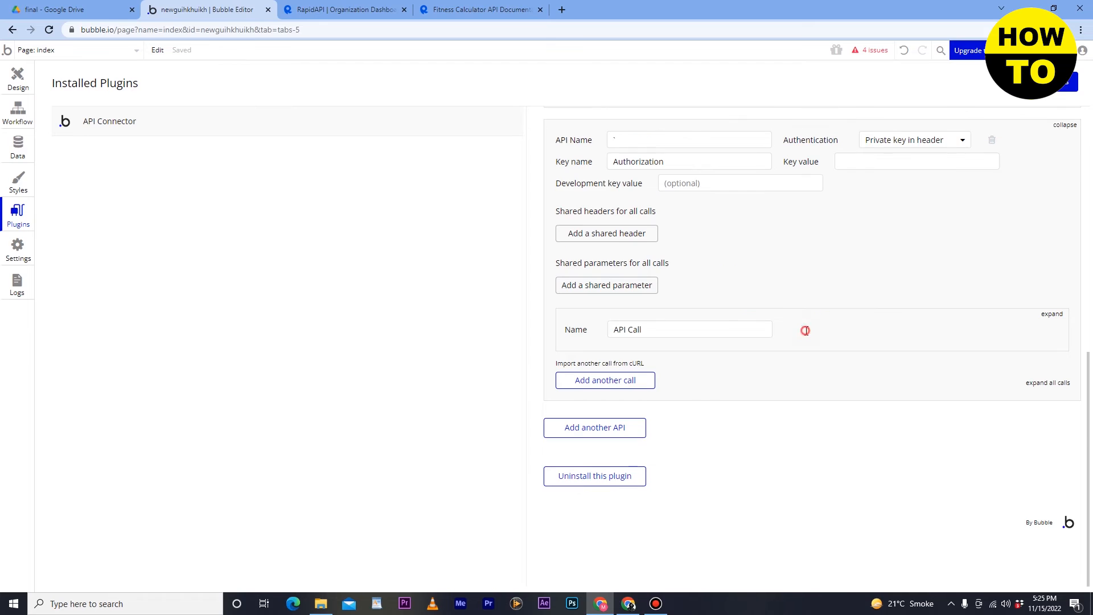
left_click(593, 287)
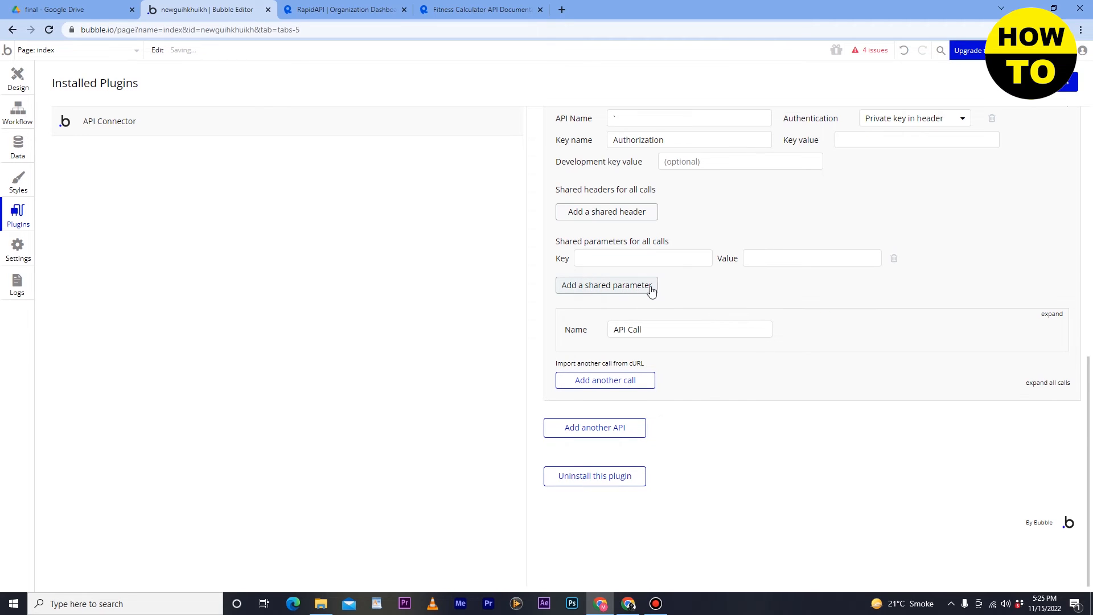
left_click(611, 259)
left_click(750, 262)
right_click(751, 262)
left_click(787, 292)
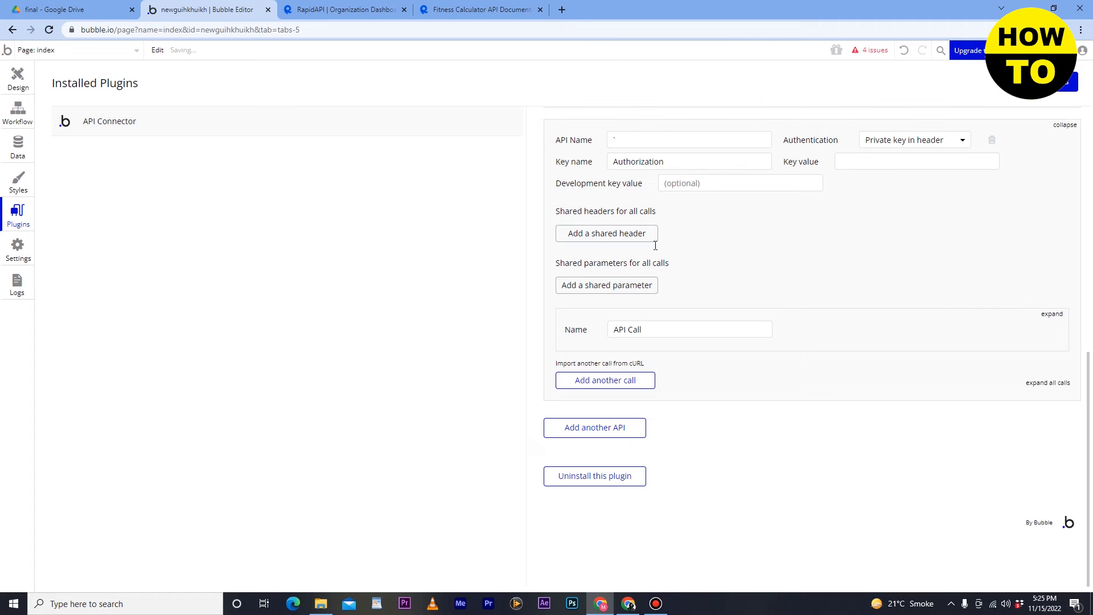
left_click(623, 286)
left_click(781, 257)
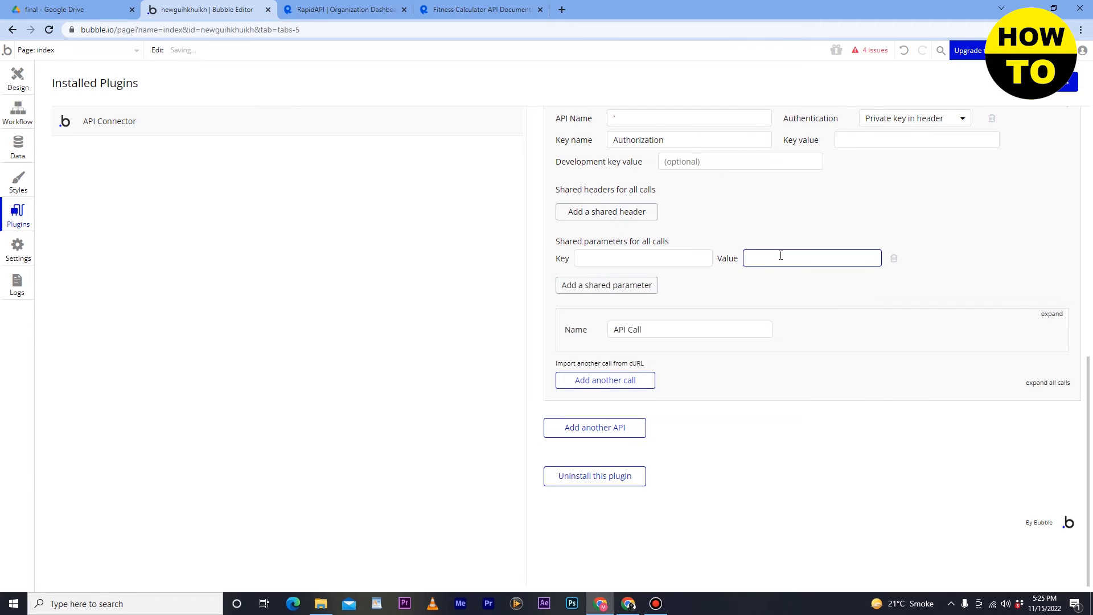
left_click(654, 255)
- Set the shared parameter's key to weight, copied from the Fitness Calculator docs
left_click(321, 9)
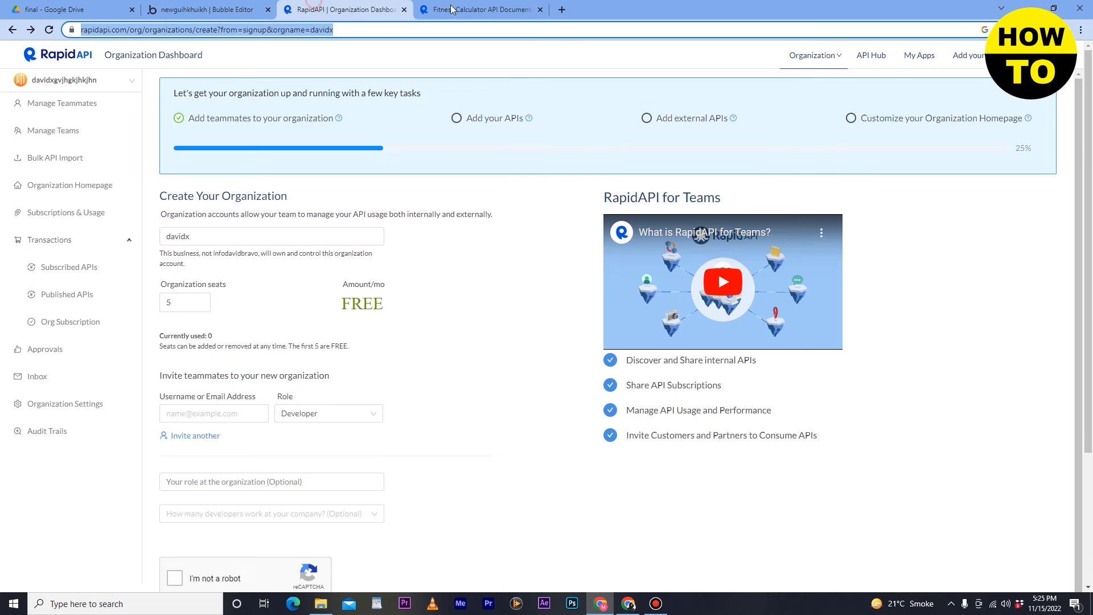
left_click(481, 9)
double_click(251, 467)
right_click(256, 475)
left_click(268, 483)
left_click(208, 9)
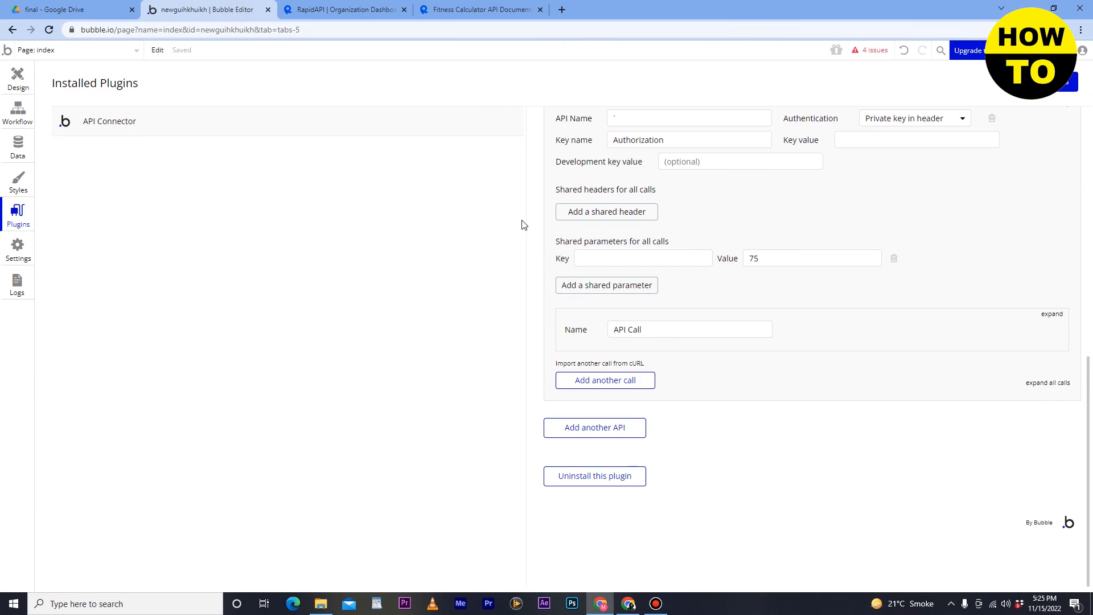
left_click(609, 264)
key("ctrl+v")
left_click(708, 305)
double_click(683, 336)
key("ctrl+a")
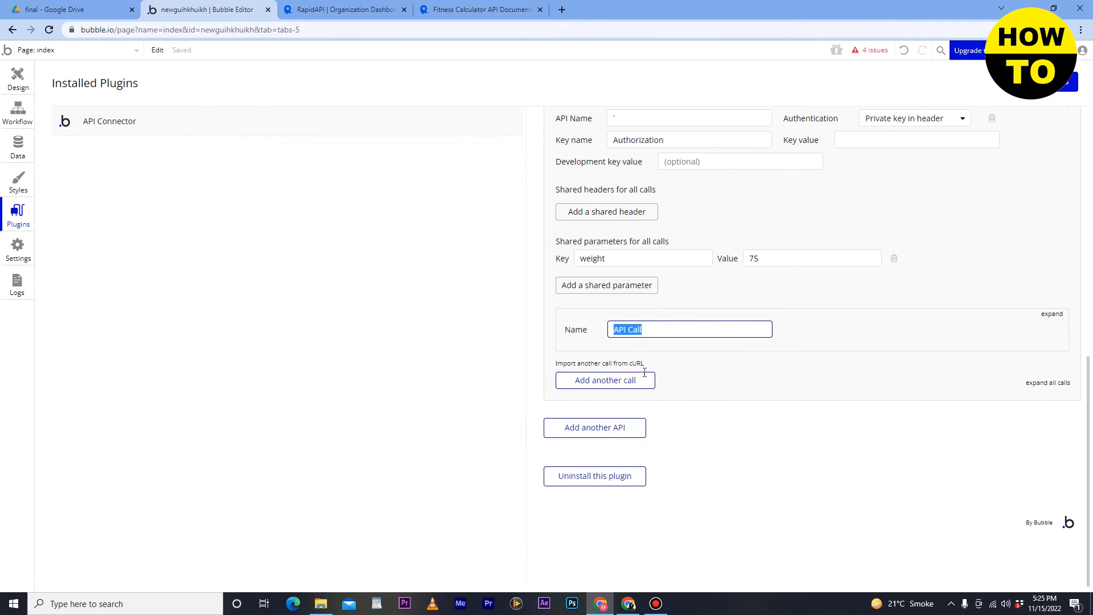
- Add another API call and rename it BMI
left_click(631, 379)
double_click(664, 390)
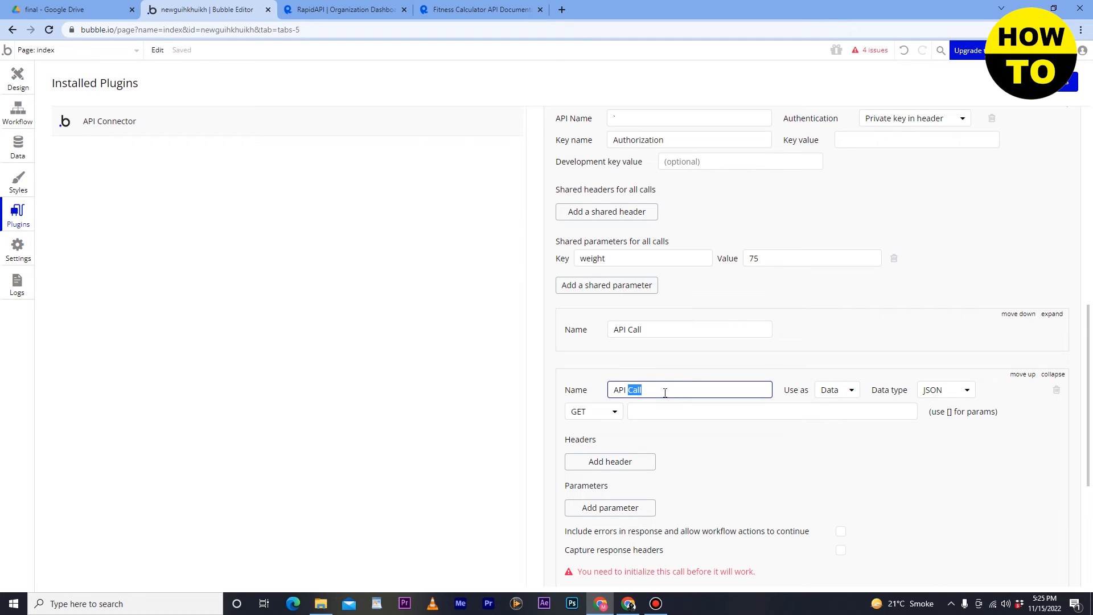
key("ctrl+a")
type("B")
- Paste GET from the RapidAPI code sample into the BMI call's URL field
left_click(840, 416)
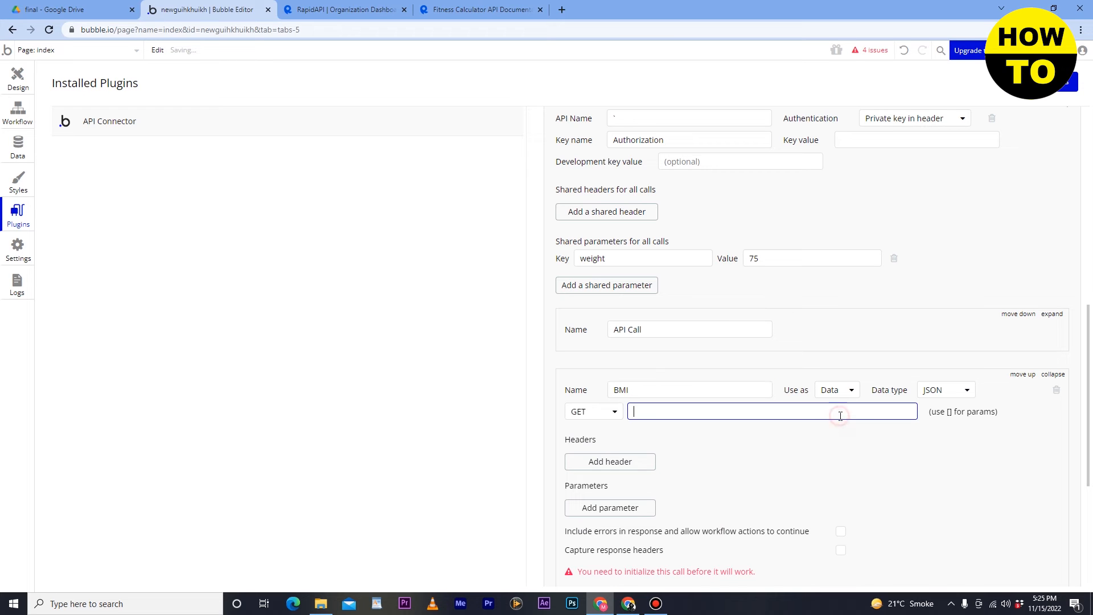
left_click(431, 8)
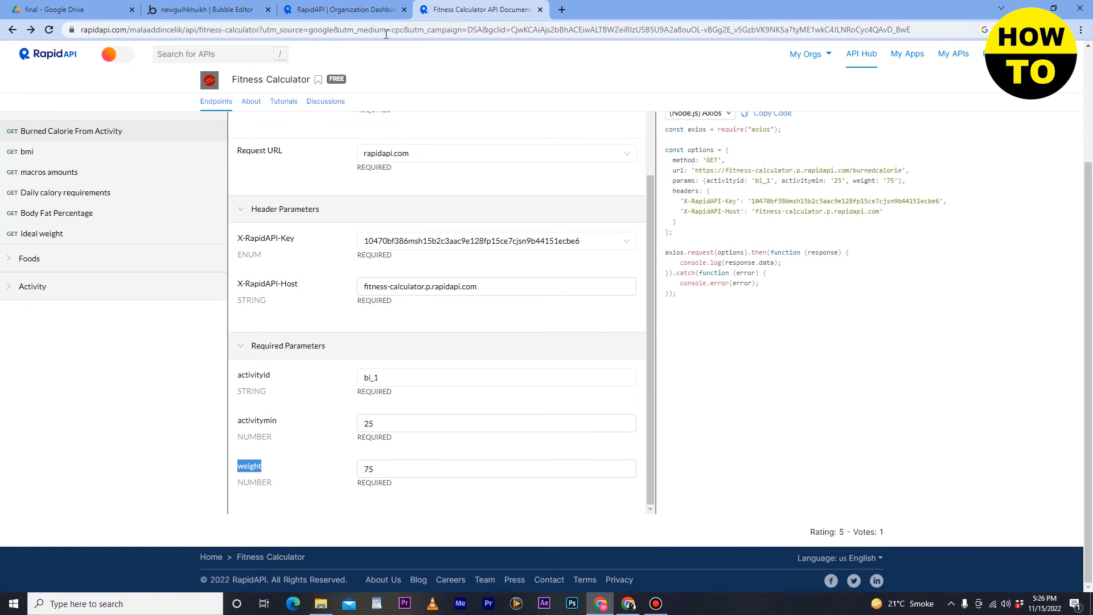
left_click_drag(723, 161, 705, 157)
right_click(708, 160)
left_click(720, 162)
left_click(194, 9)
left_click(685, 411)
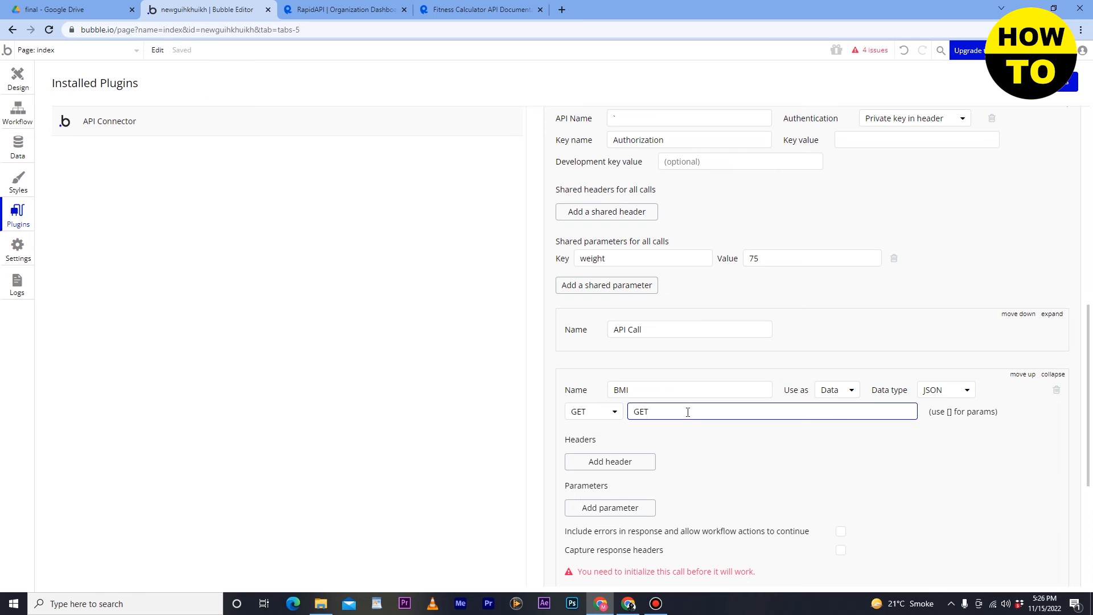
scroll(715, 451, "down", 3)
scroll(716, 452, "up", 7)
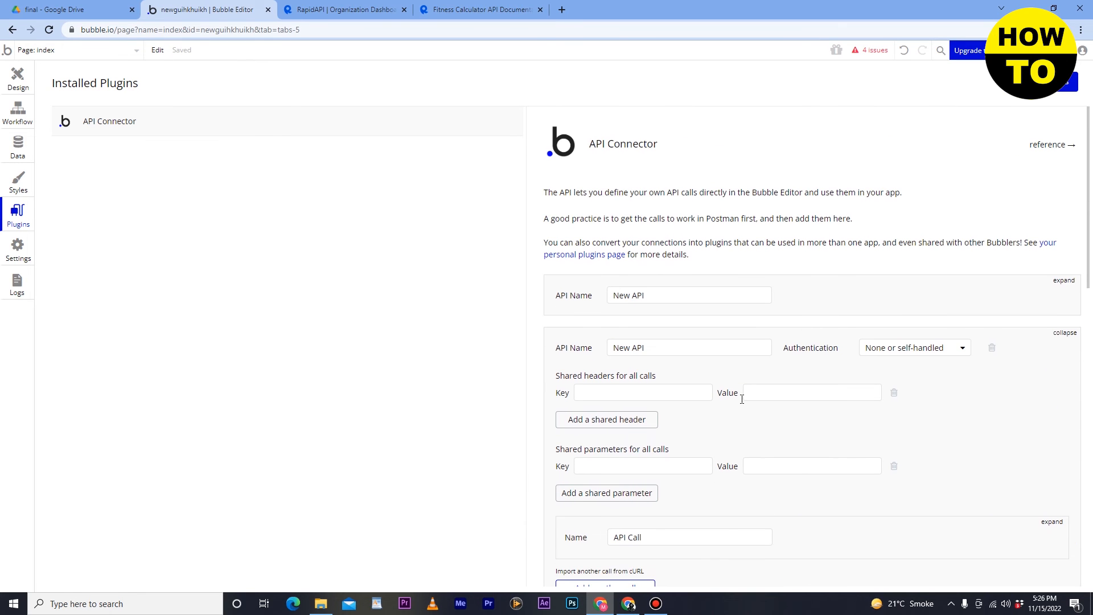
scroll(742, 399, "down", 7)
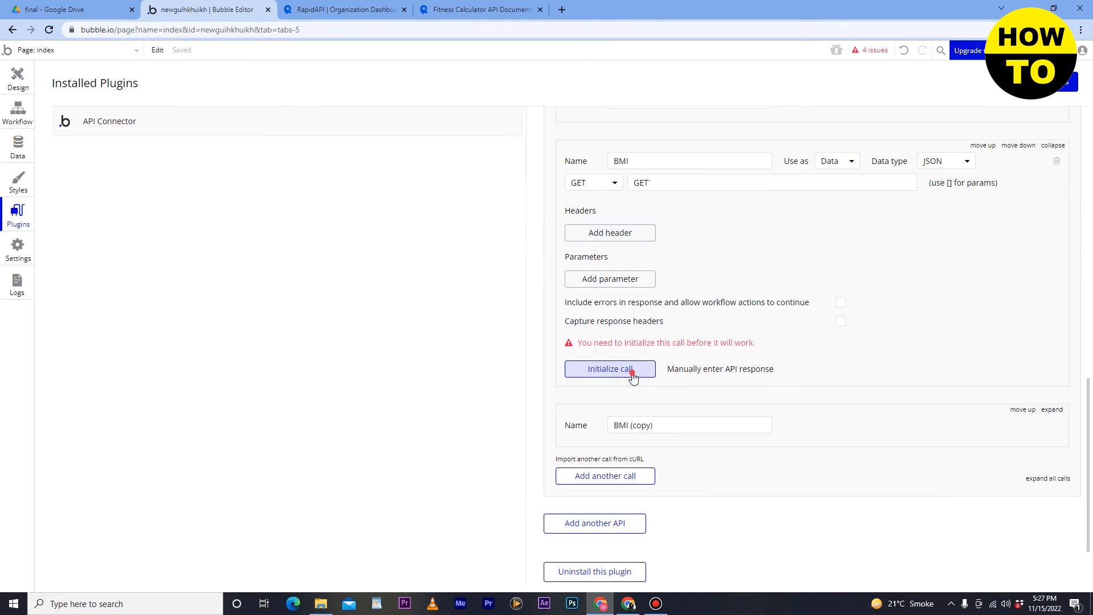
- Initialize the BMI call, dismiss its invalid URL error, and go to the workflows
left_click(631, 370)
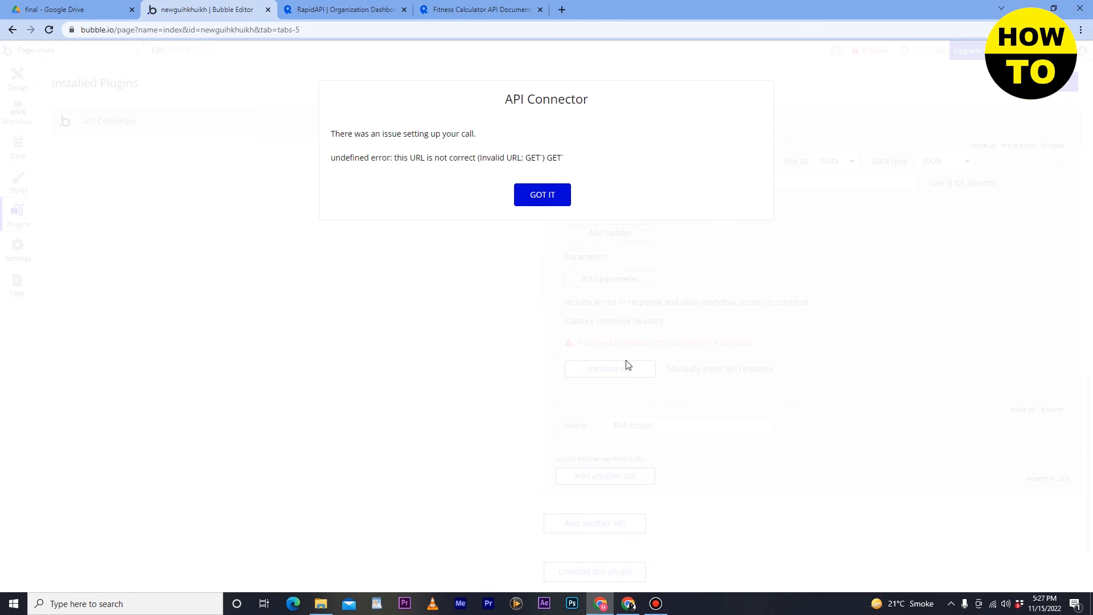
left_click(536, 196)
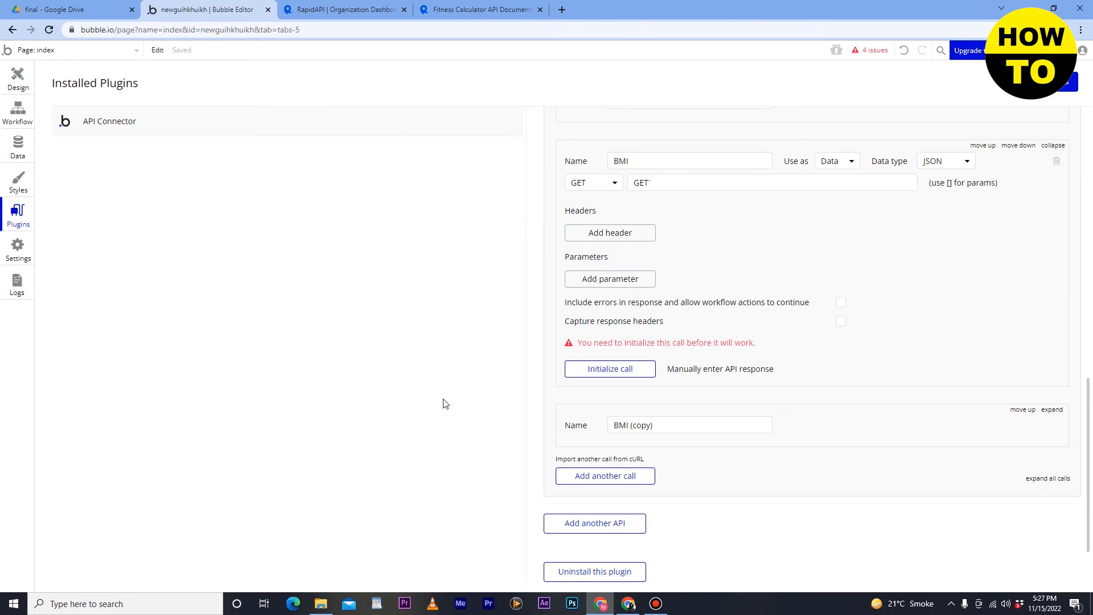
left_click(18, 113)
- Search the Design palette for Group and drop a 280 × 280 px Group A on the index page
left_click(15, 78)
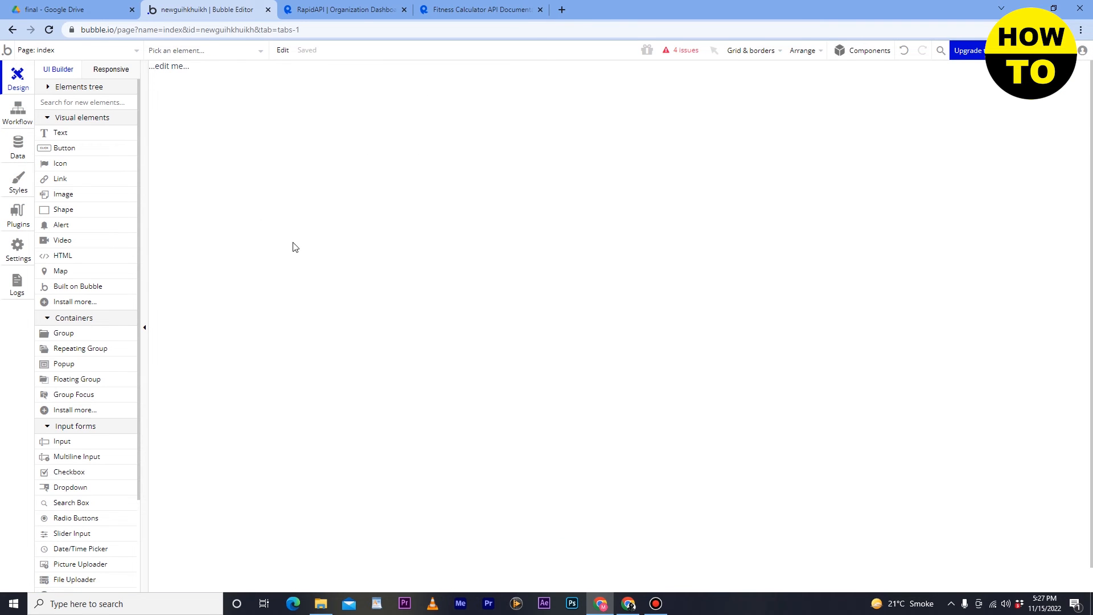
left_click(82, 100)
type("`")
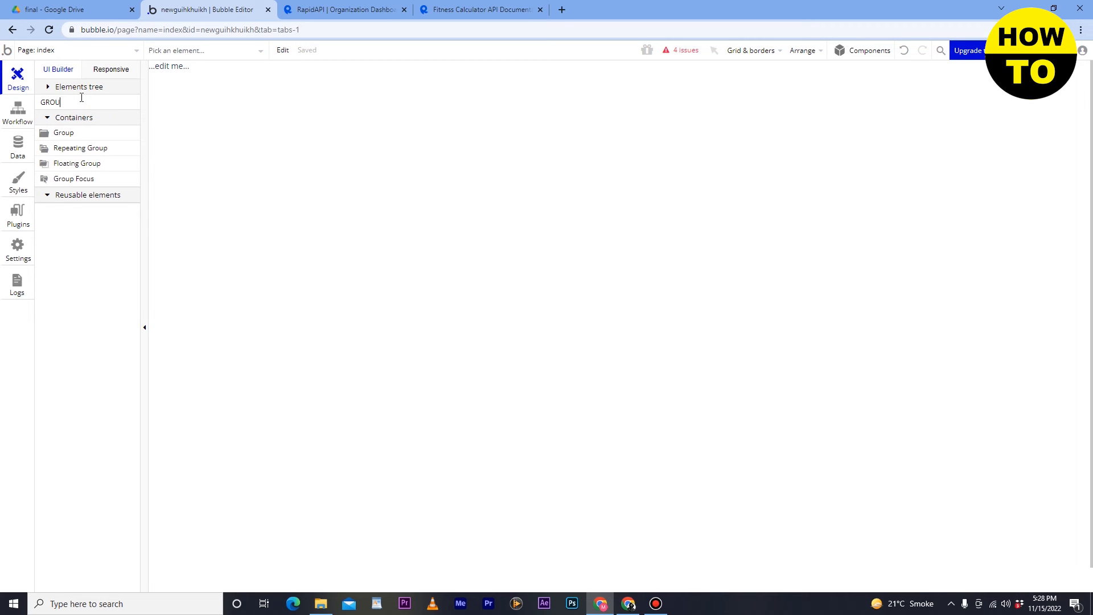
type("ROUP")
left_click_drag(45, 132, 487, 157)
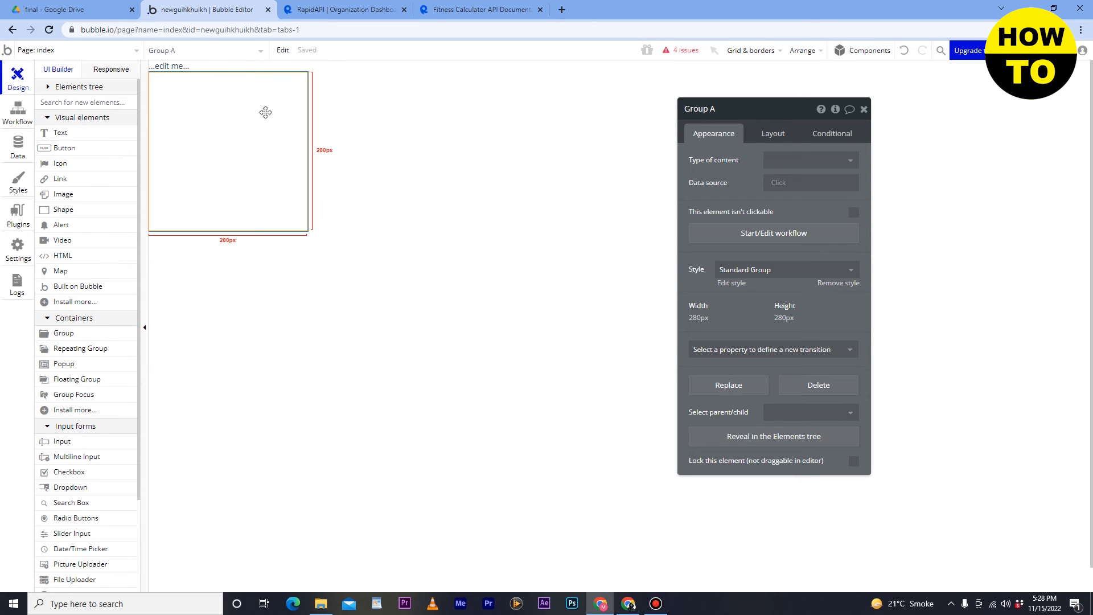
left_click_drag(265, 112, 410, 141)
- Set the group's content type to User and its data source to Get data from an external API
left_click(815, 162)
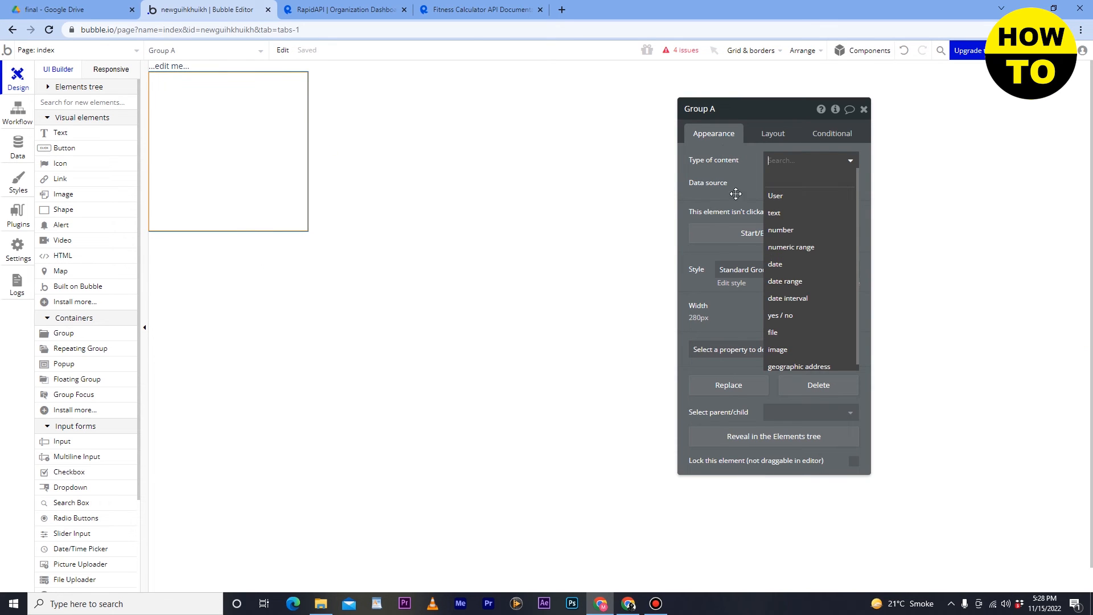
left_click(774, 195)
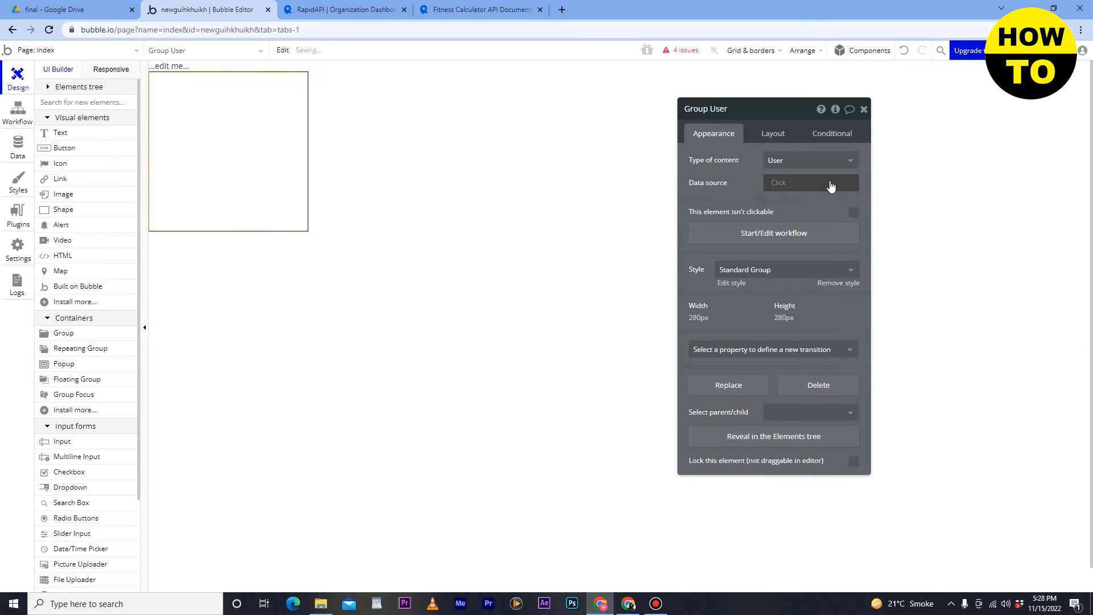
left_click(784, 182)
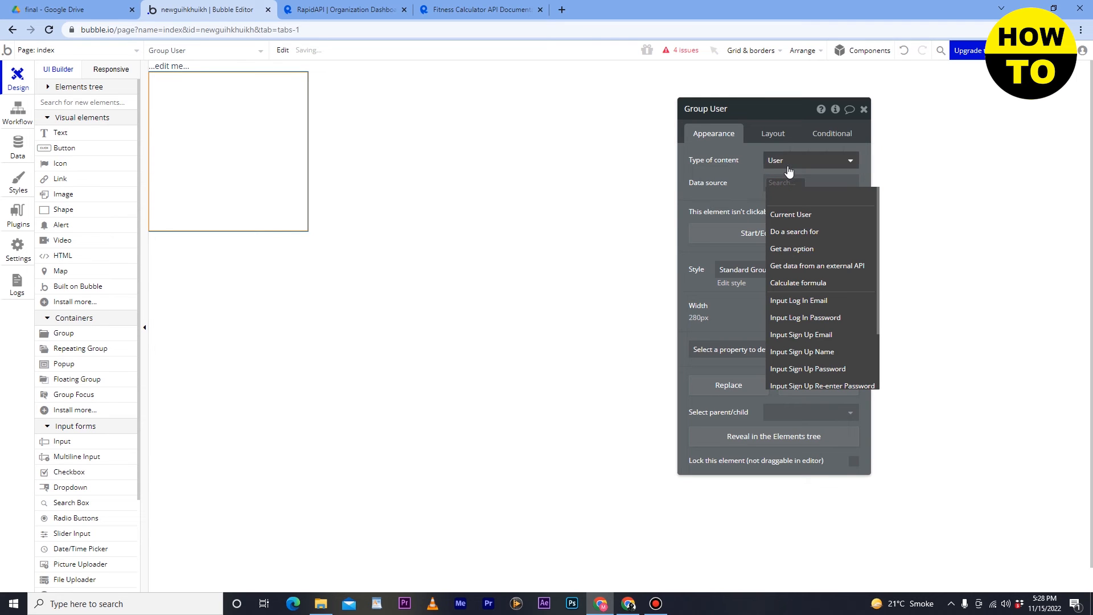
type("API")
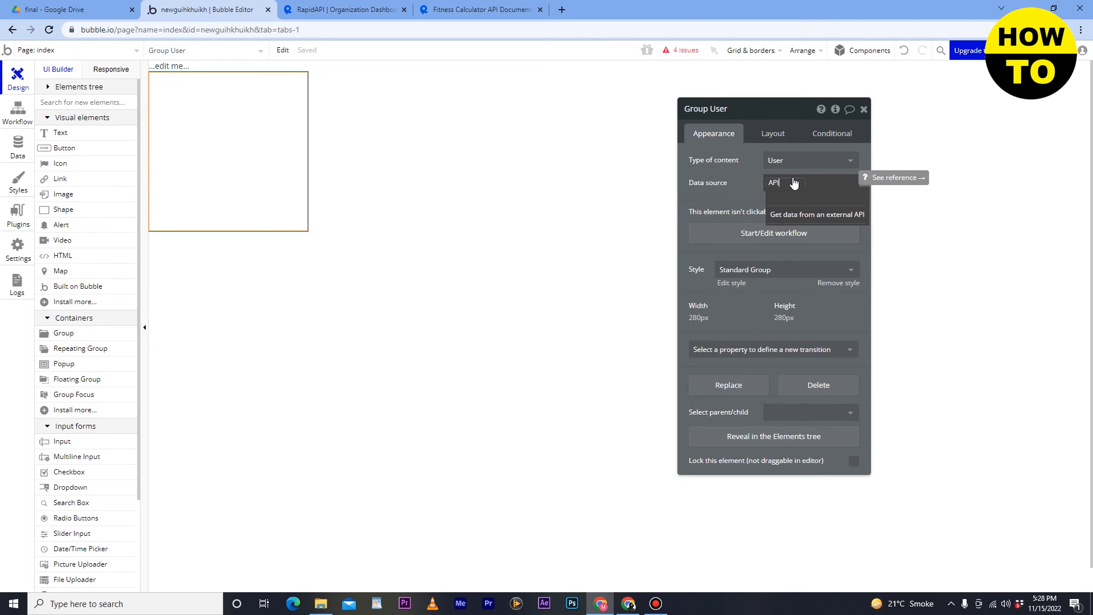
left_click(797, 226)
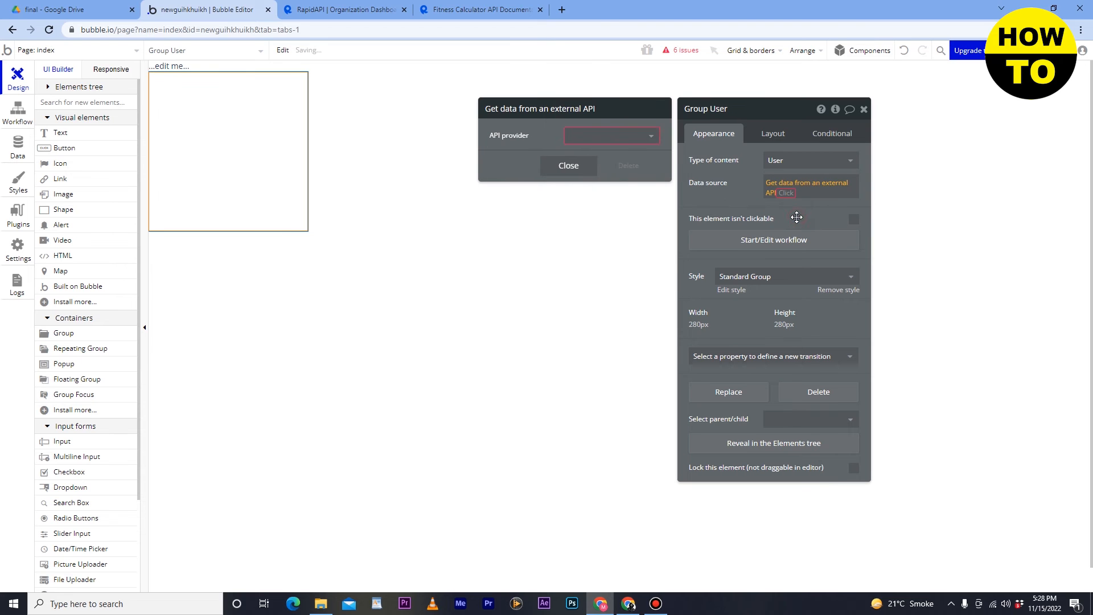
- Open the API provider list's plugin installer, then close it with API Connector installed
left_click(637, 140)
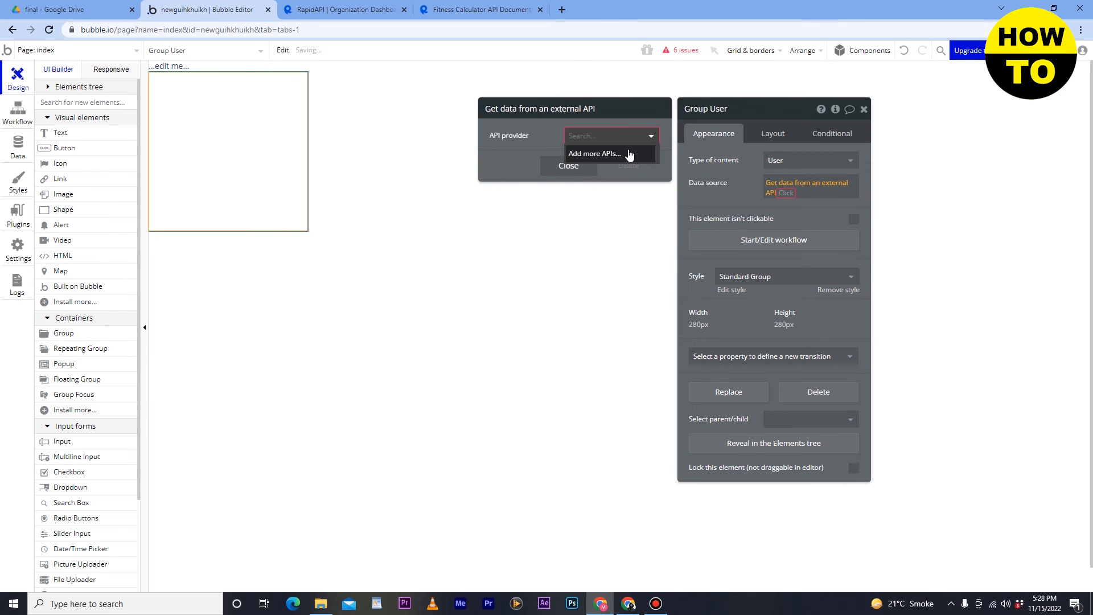
left_click(628, 153)
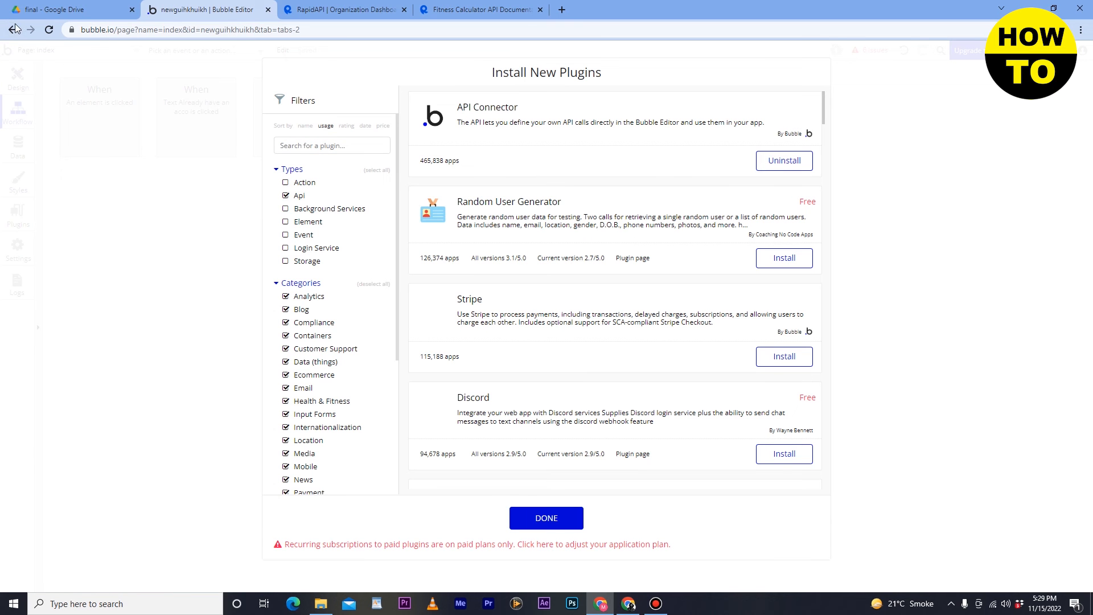
left_click(327, 31)
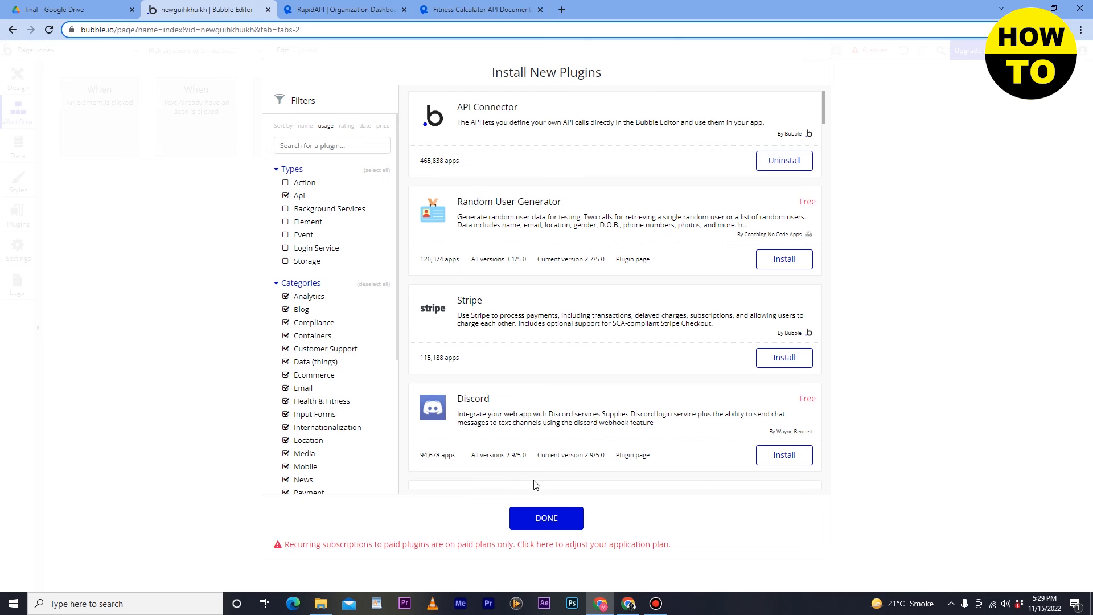
left_click(547, 517)
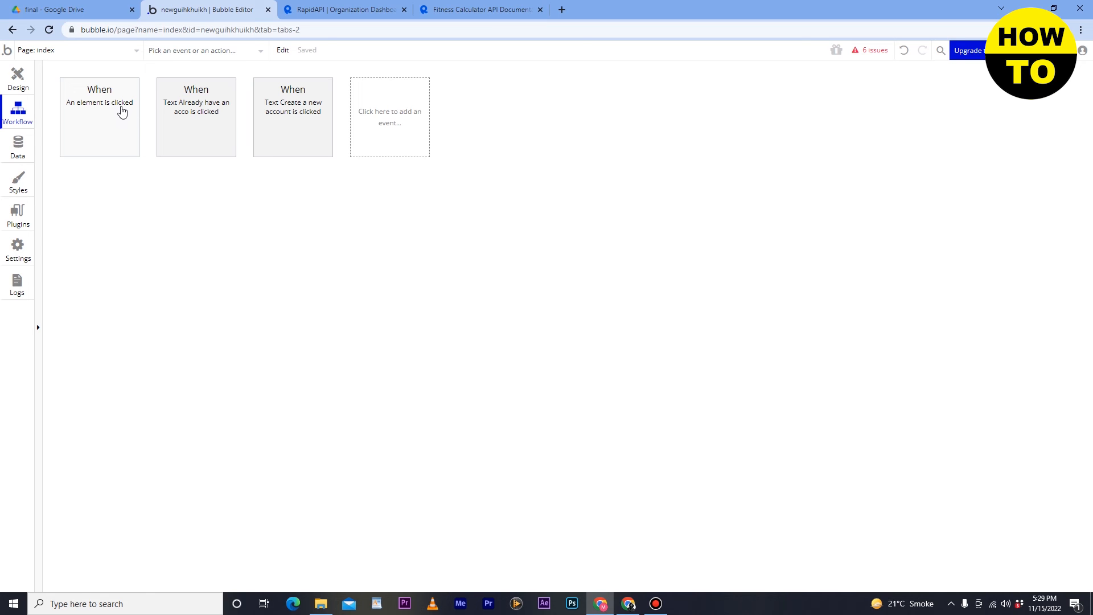
- Give the 'An element is clicked' event an Only when condition of Get data from an external API
left_click(118, 108)
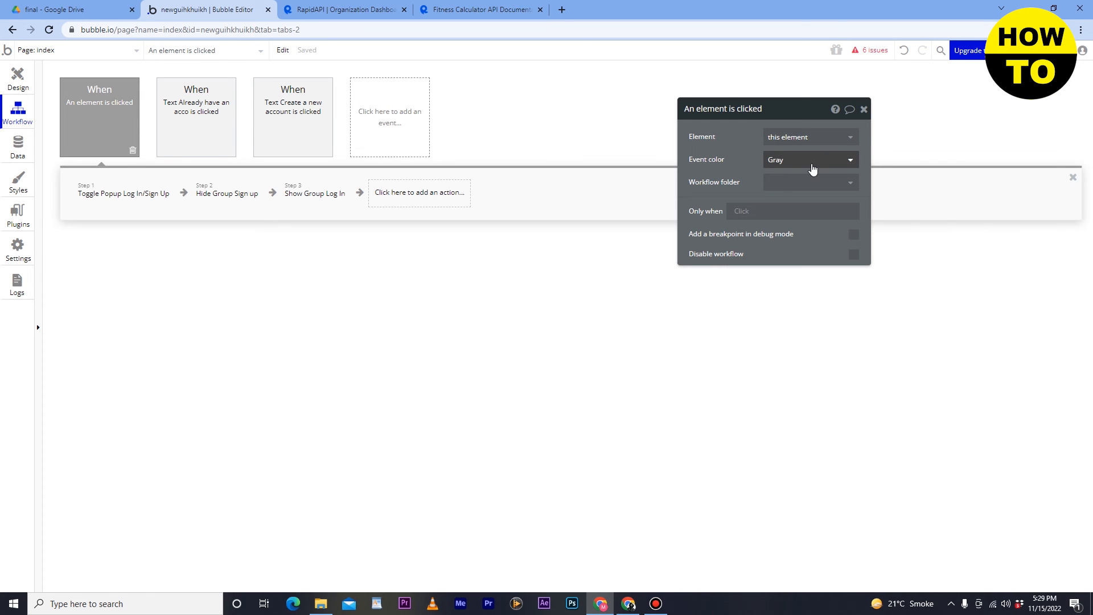
left_click(807, 213)
left_click(751, 213)
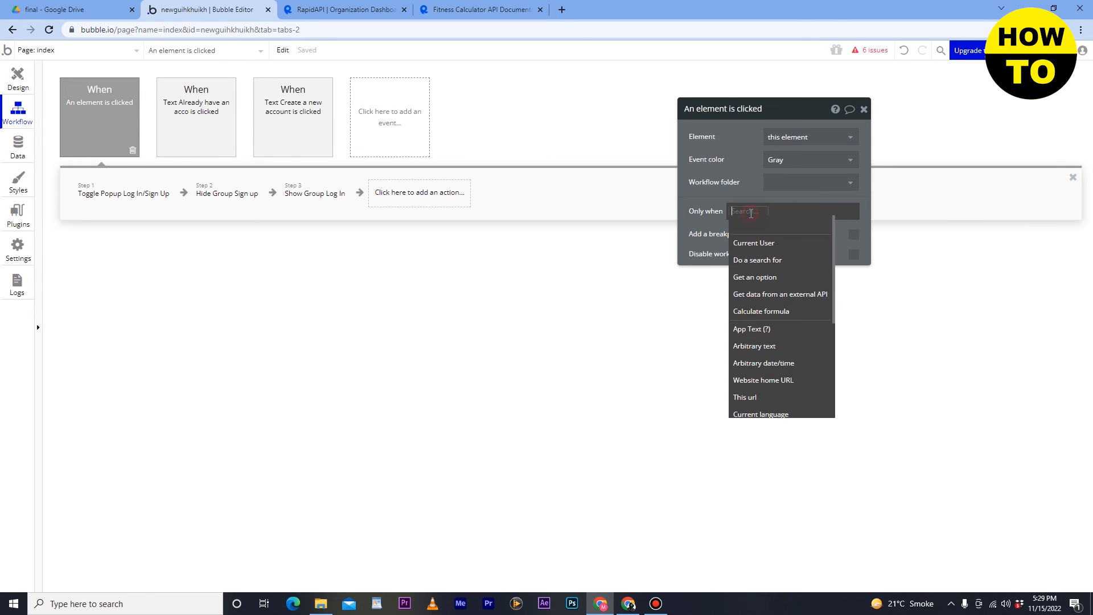
type("api")
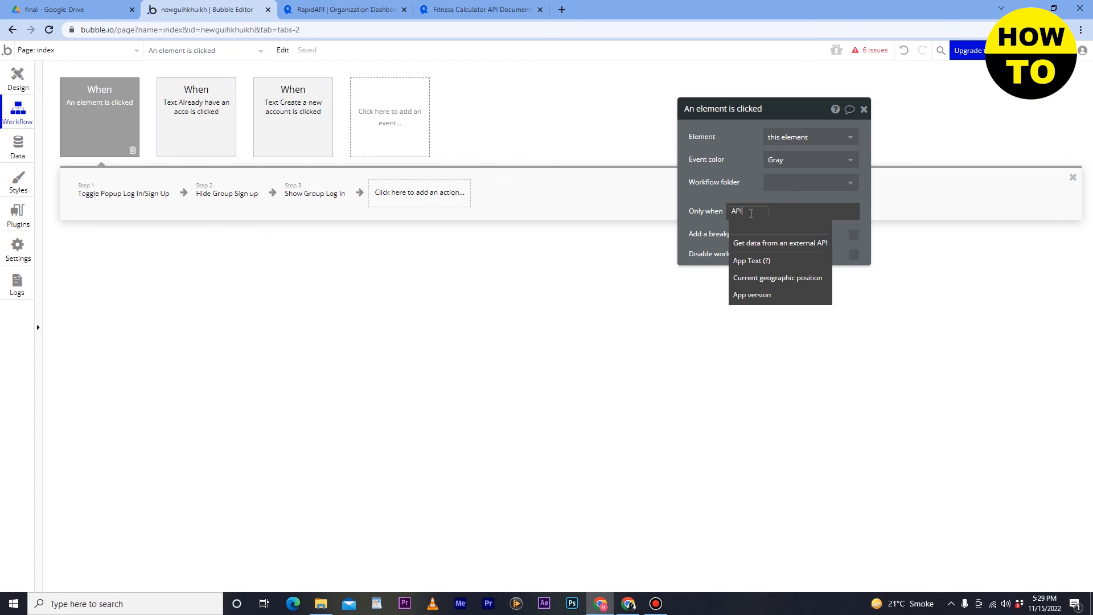
left_click(762, 243)
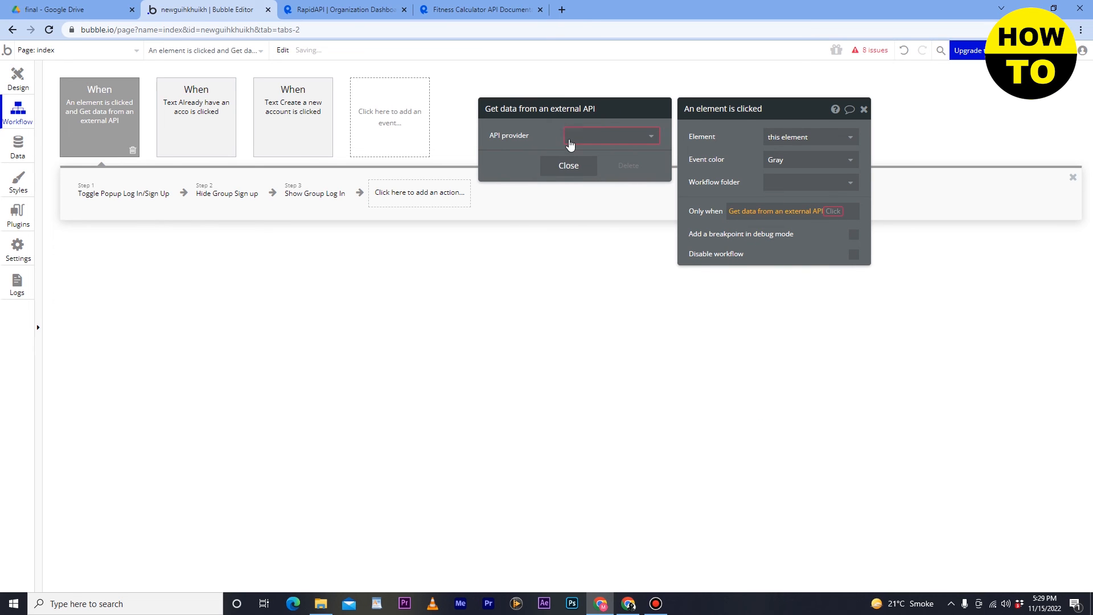
left_click(569, 140)
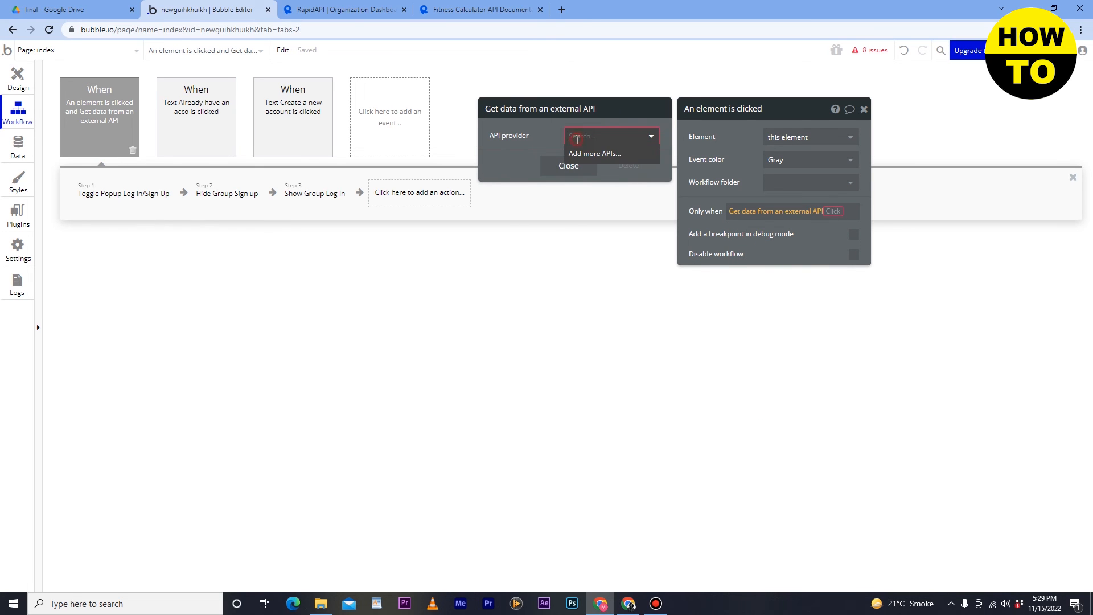
left_click(567, 168)
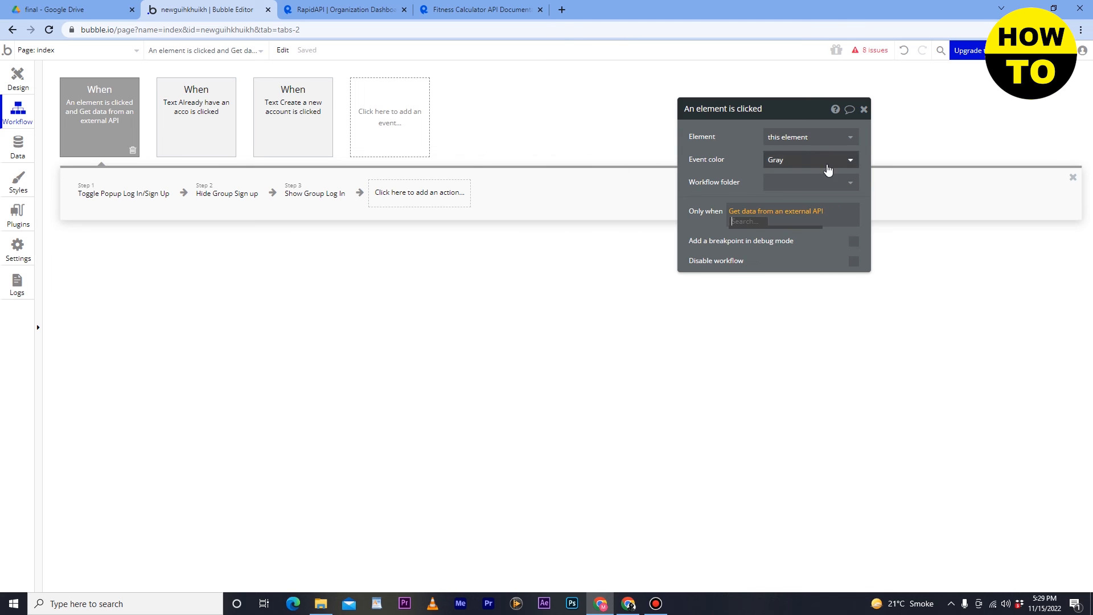
left_click(863, 110)
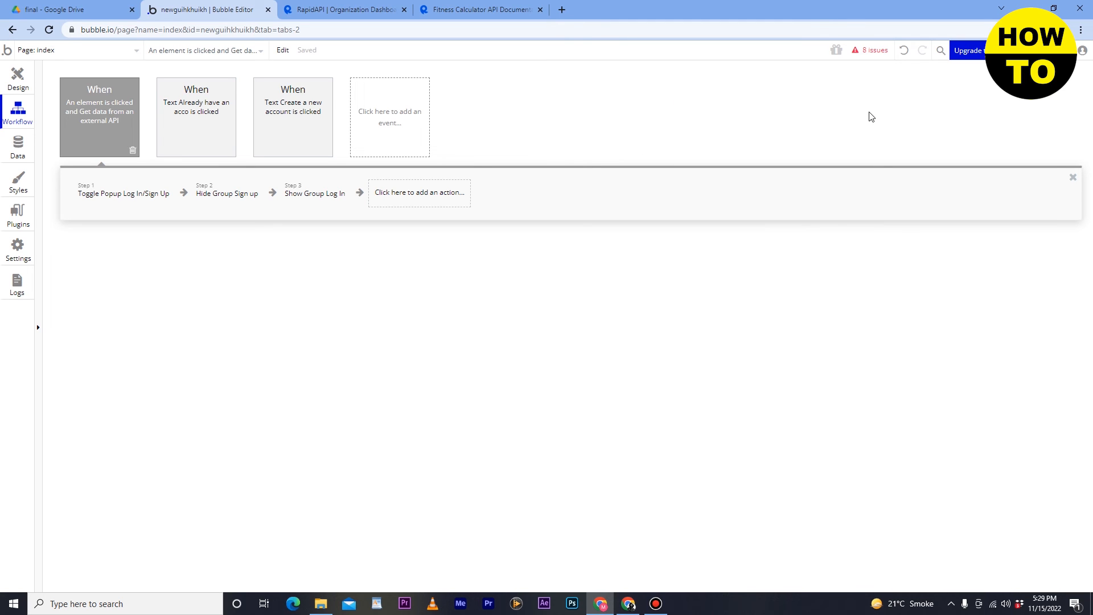
left_click(17, 85)
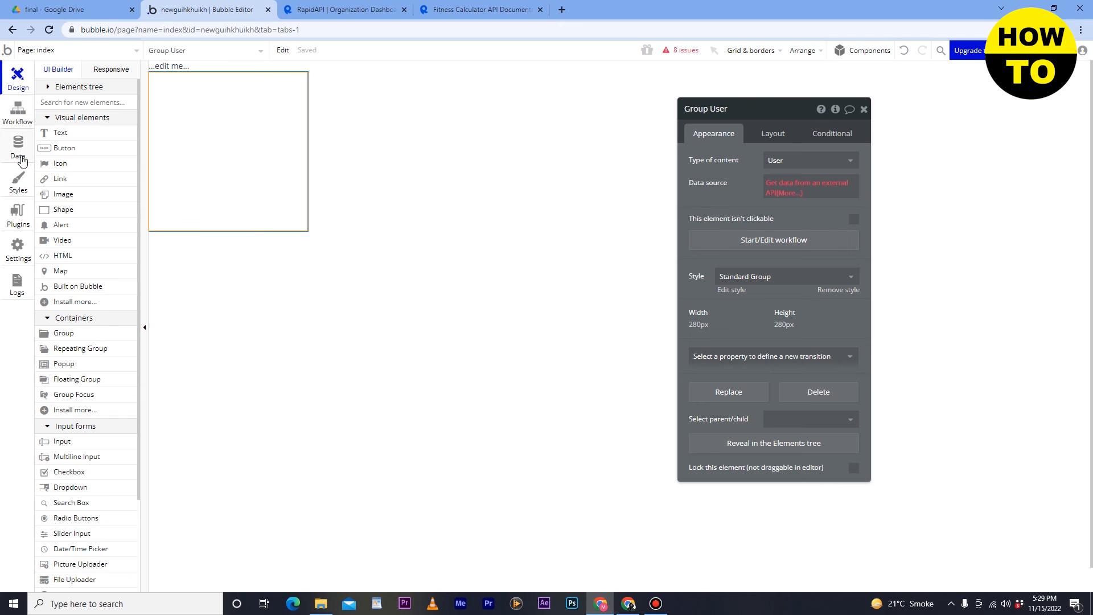
- Close the Group User properties panel and open the app Settings showing the Free plan
left_click(863, 109)
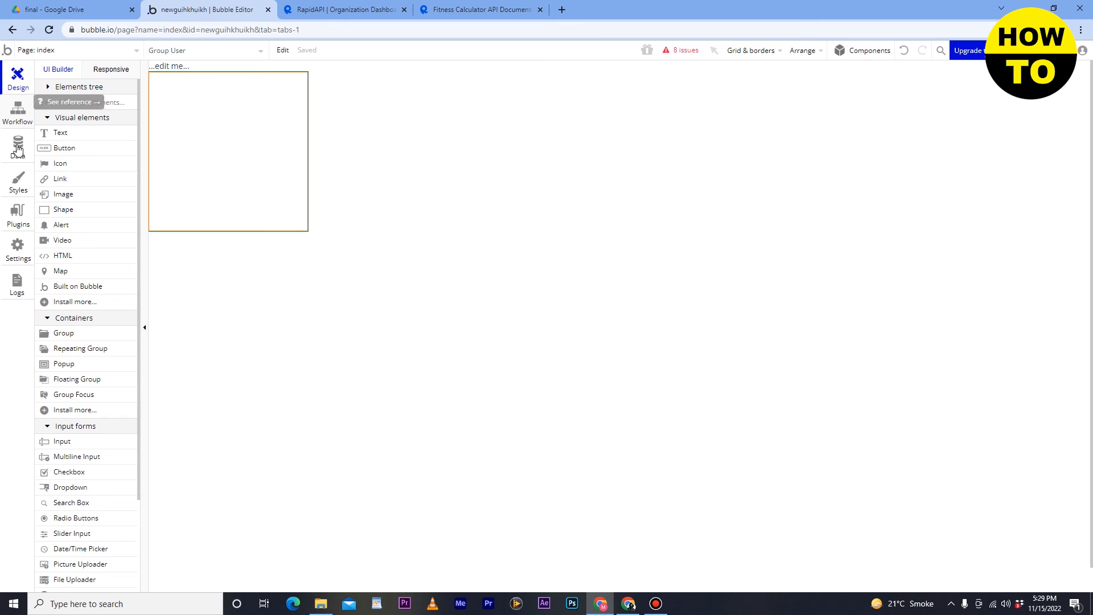
left_click(18, 248)
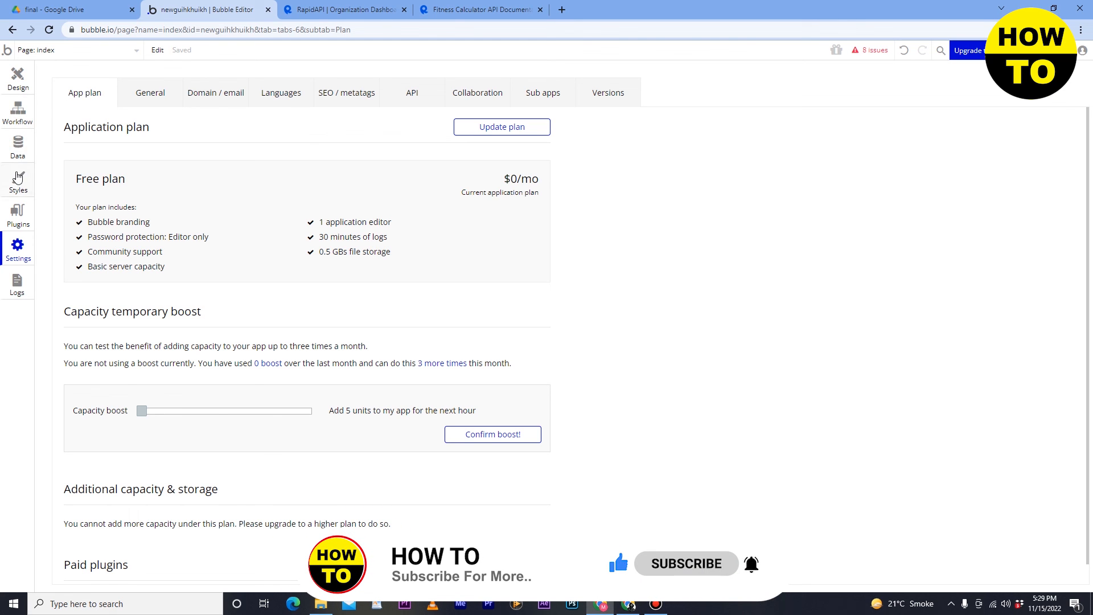
- Uninstall the API Connector plugin from the Plugins page
left_click(21, 216)
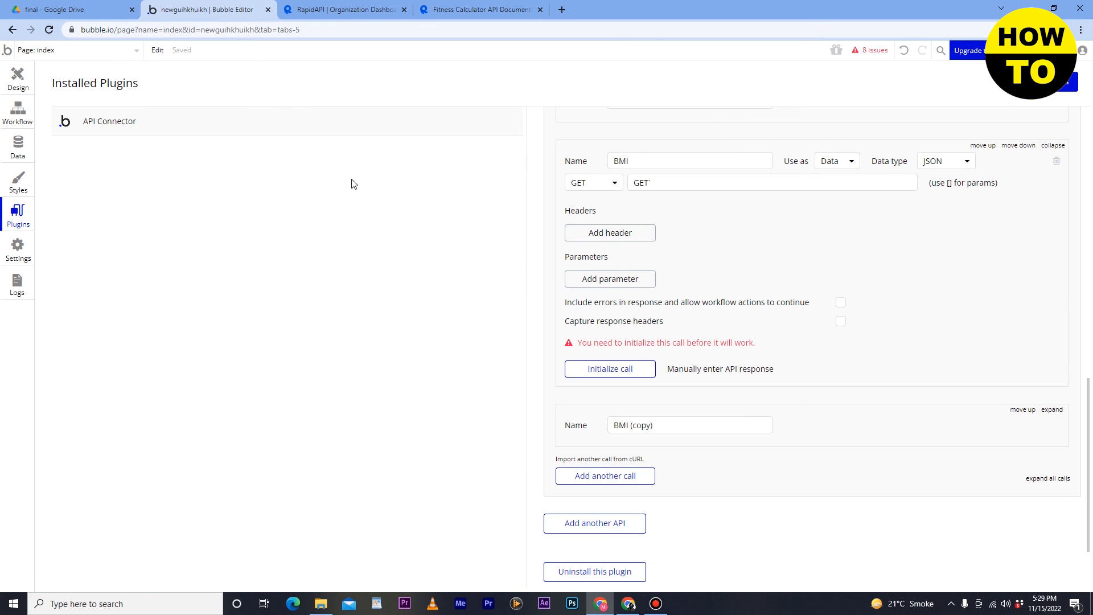
left_click(592, 572)
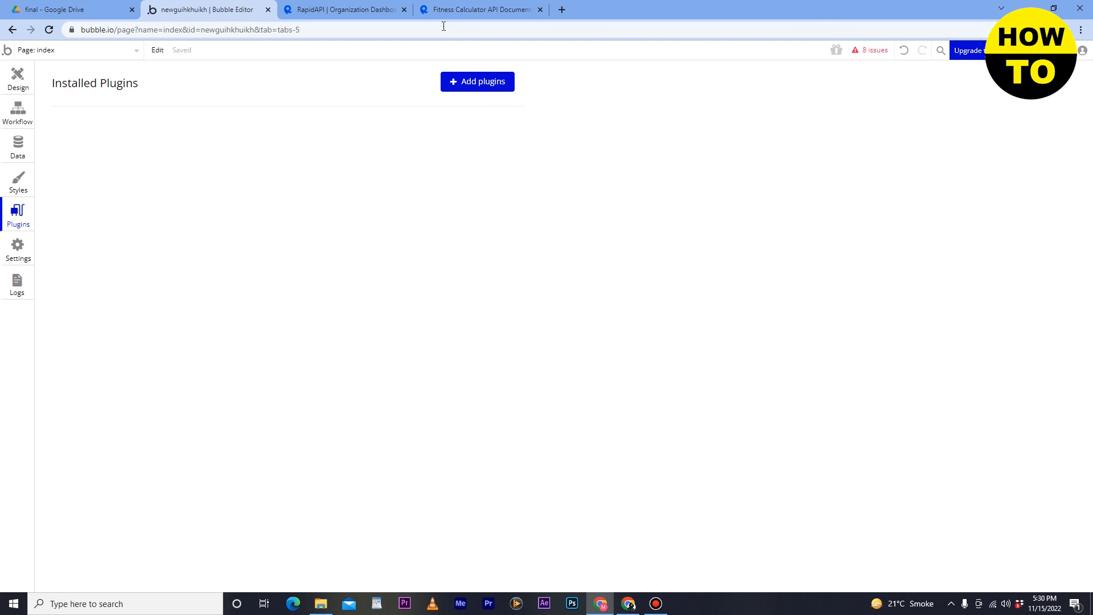
- Reinstall the API Connector plugin and return to the Fitness Calculator API documentation
left_click(492, 89)
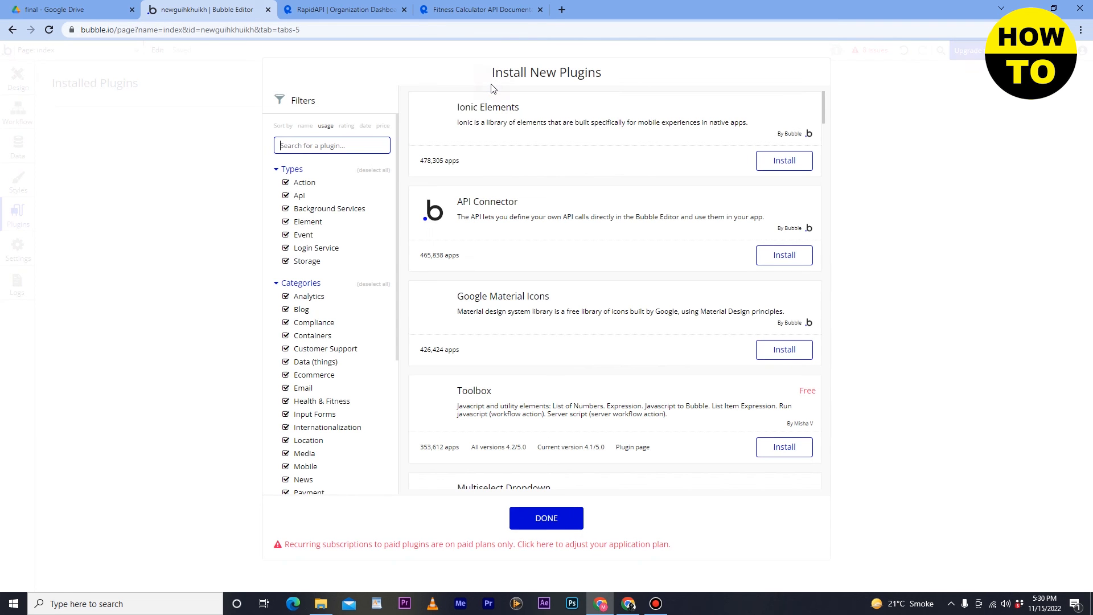
scroll(652, 315, "down", 1)
scroll(652, 315, "up", 1)
left_click(780, 253)
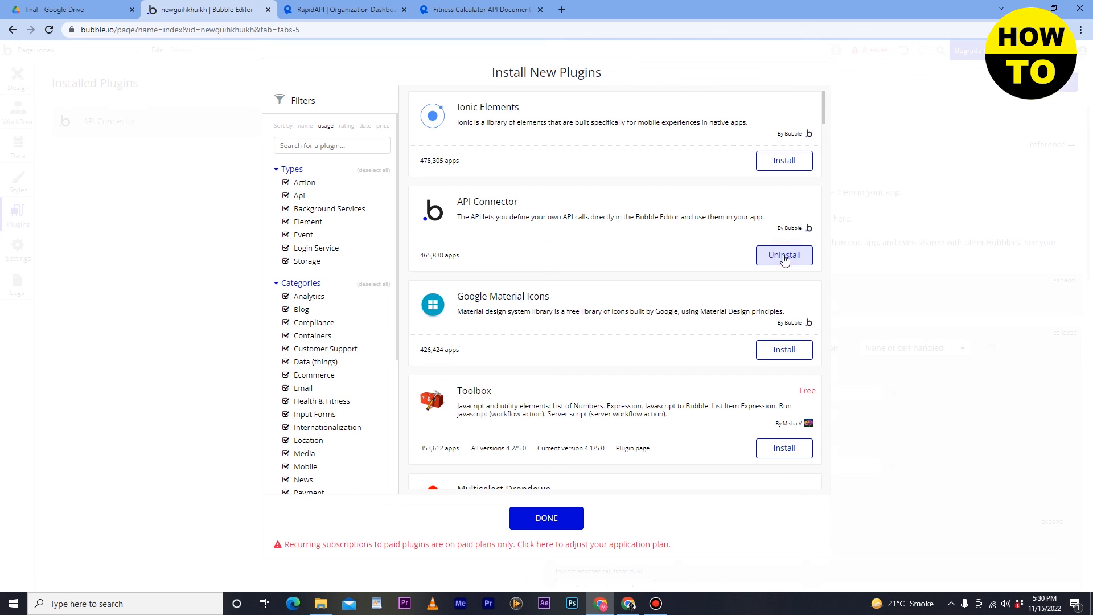
left_click(573, 526)
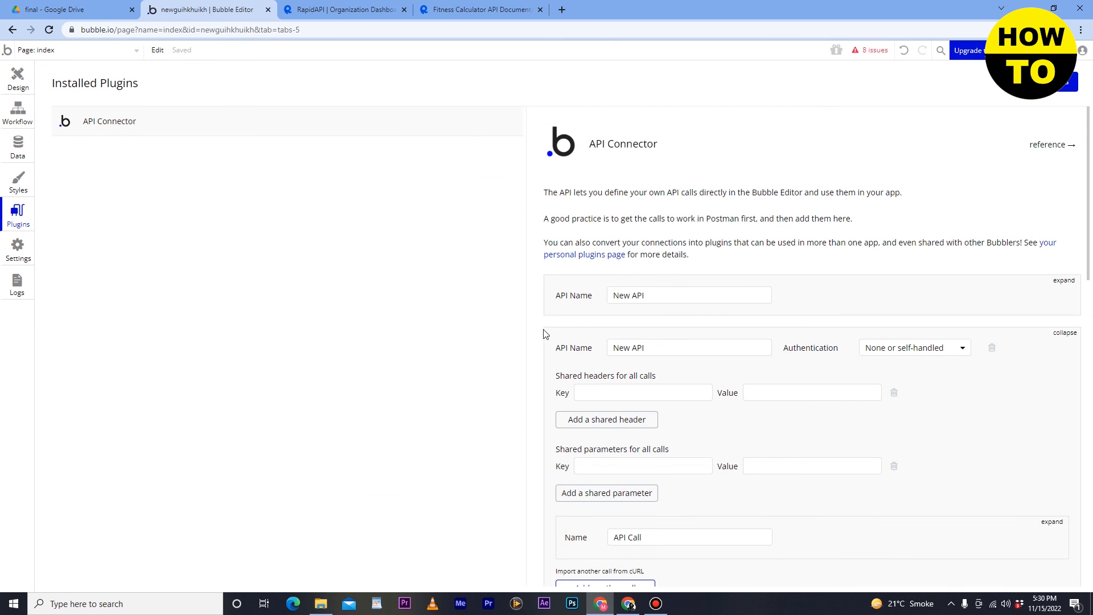
scroll(547, 327, "down", 3)
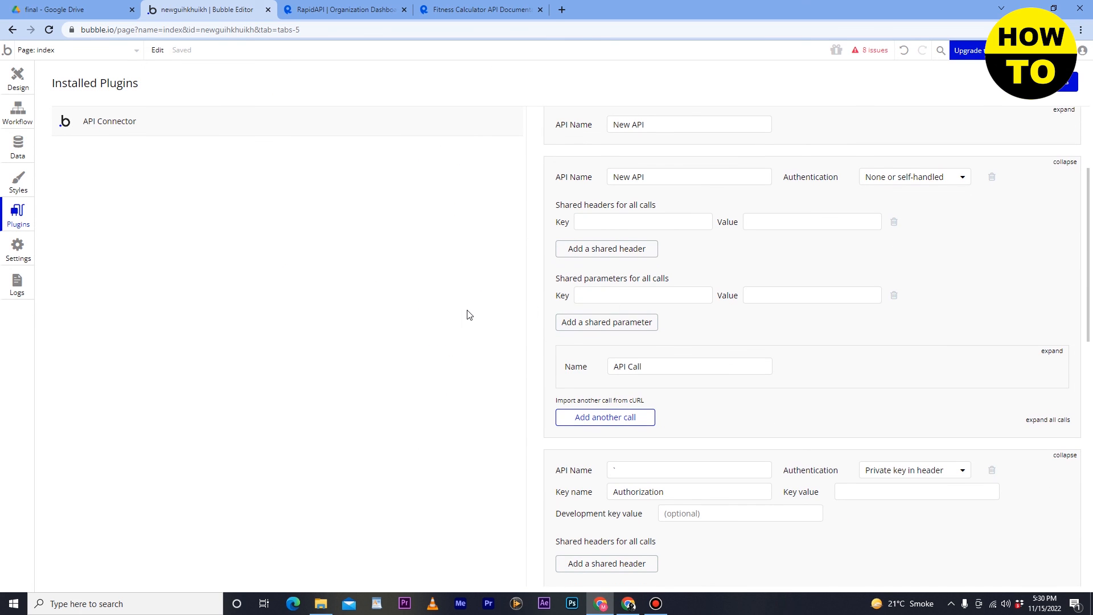
left_click(472, 10)
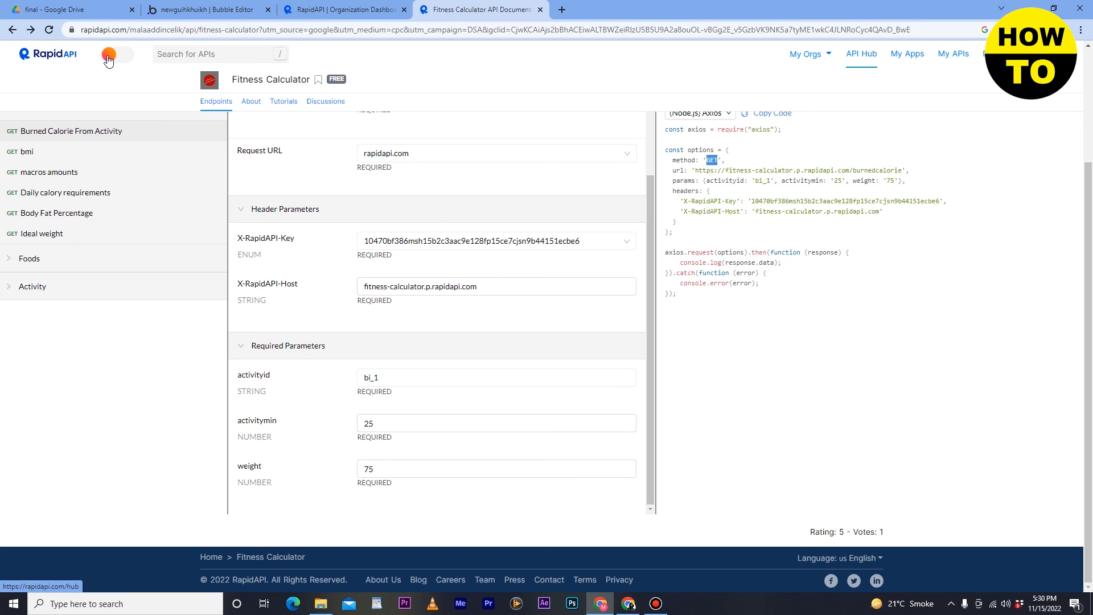
- Highlight the Fitness Calculator title and the X-RapidAPI-Host and X-RapidAPI-Key values in the code snippet
left_click_drag(236, 82, 291, 77)
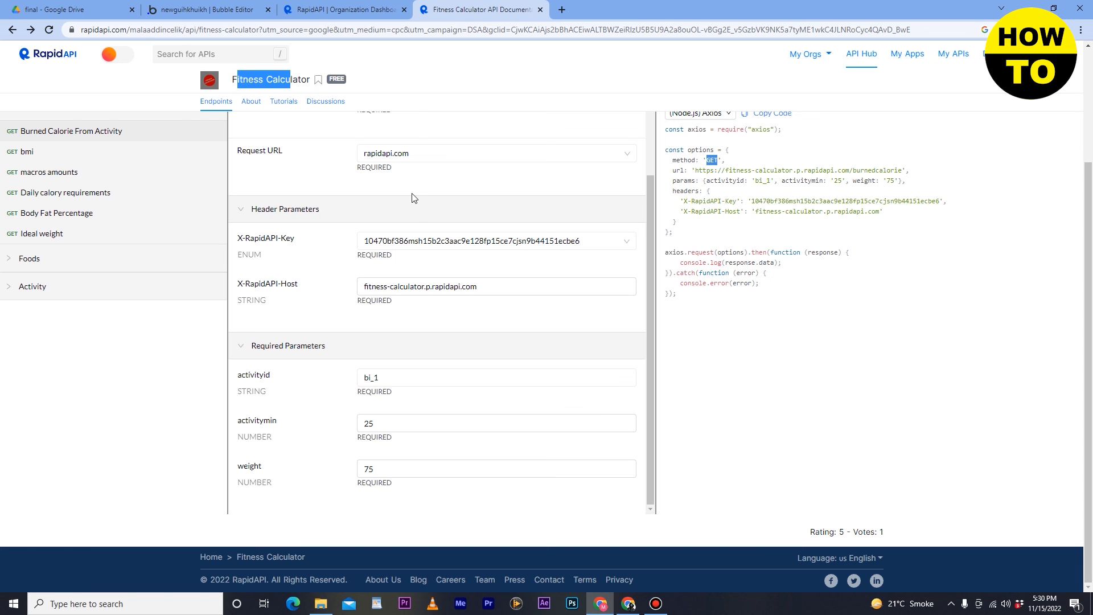
scroll(414, 216, "up", 2)
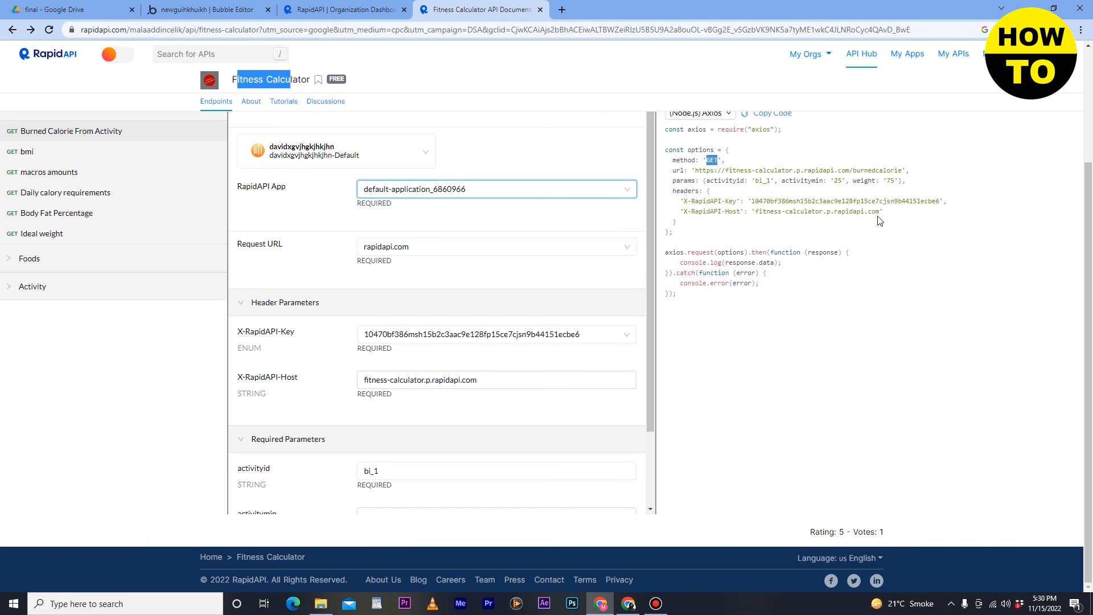
left_click_drag(751, 212, 889, 213)
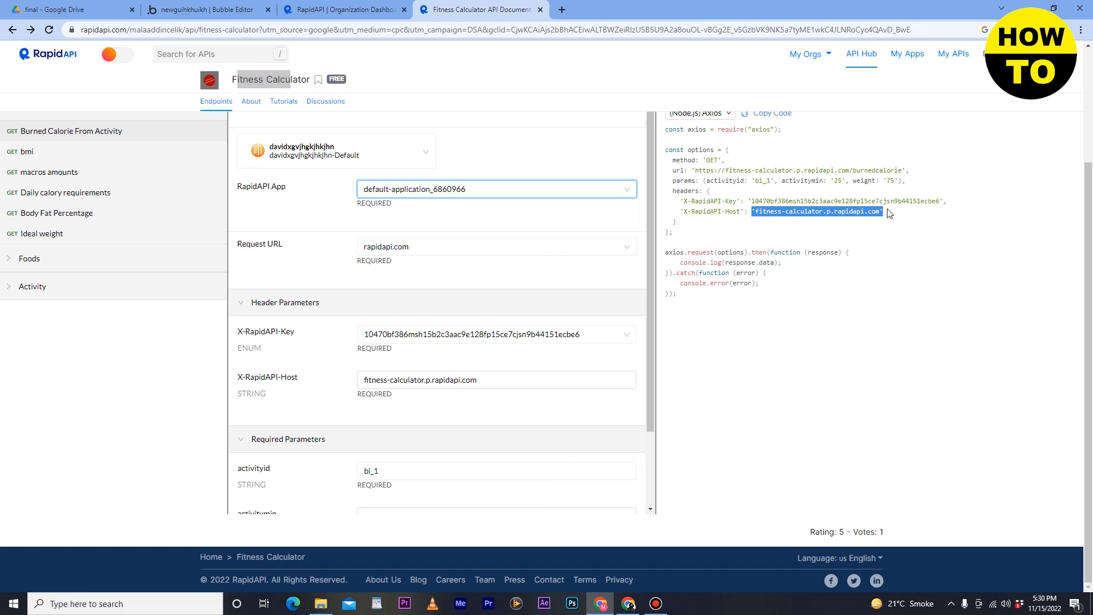
left_click_drag(752, 202, 946, 202)
scroll(569, 256, "down", 2)
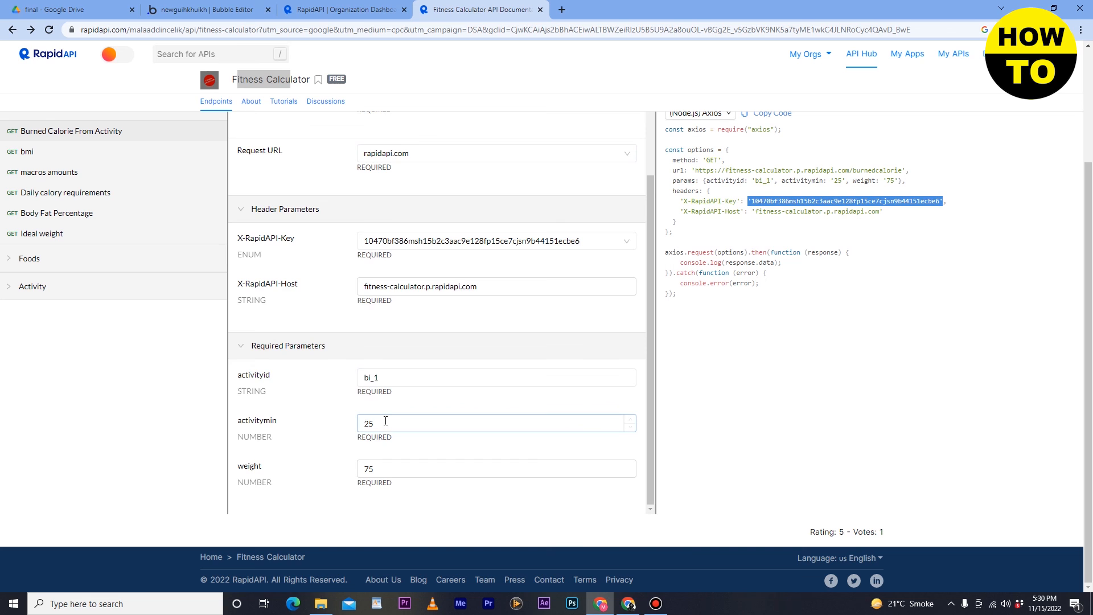
scroll(376, 427, "up", 2)
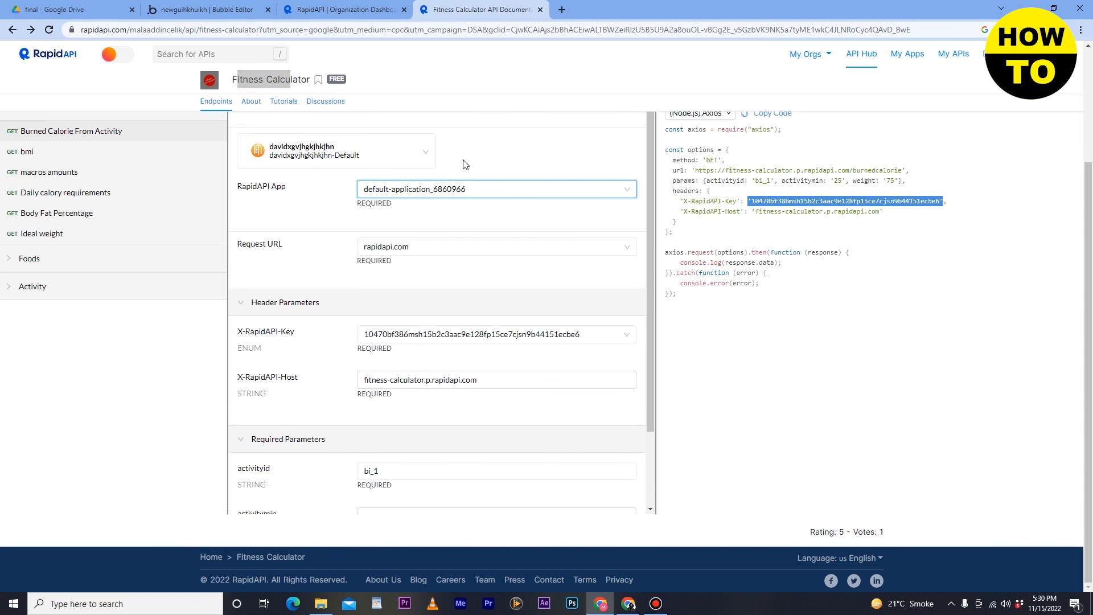
- Back in Bubble, go to the Design view of the index page and select Group User
left_click(204, 8)
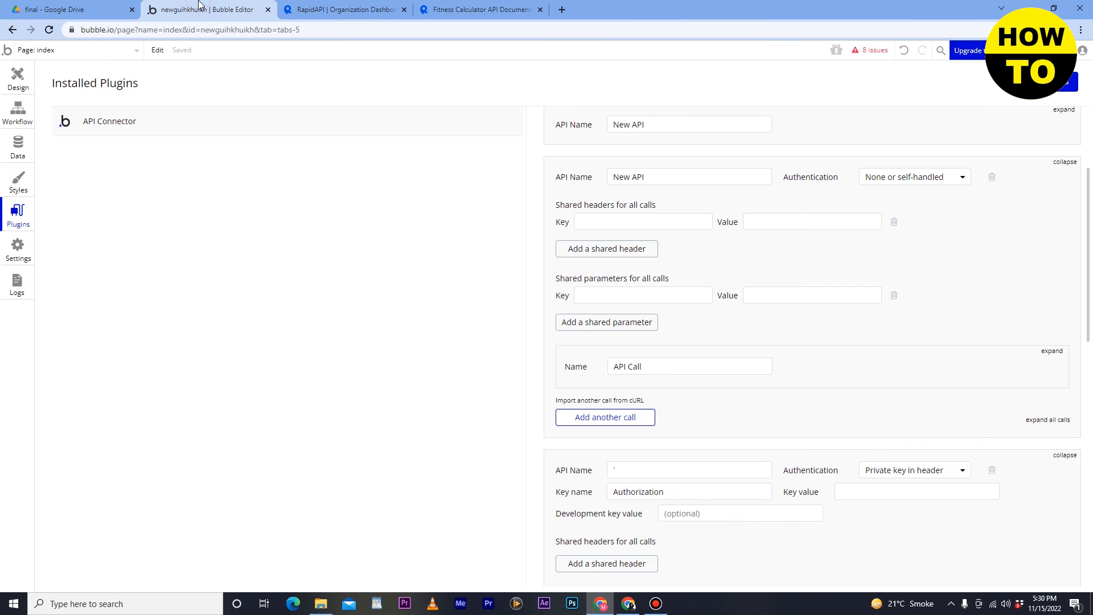
left_click(18, 80)
left_click(151, 112)
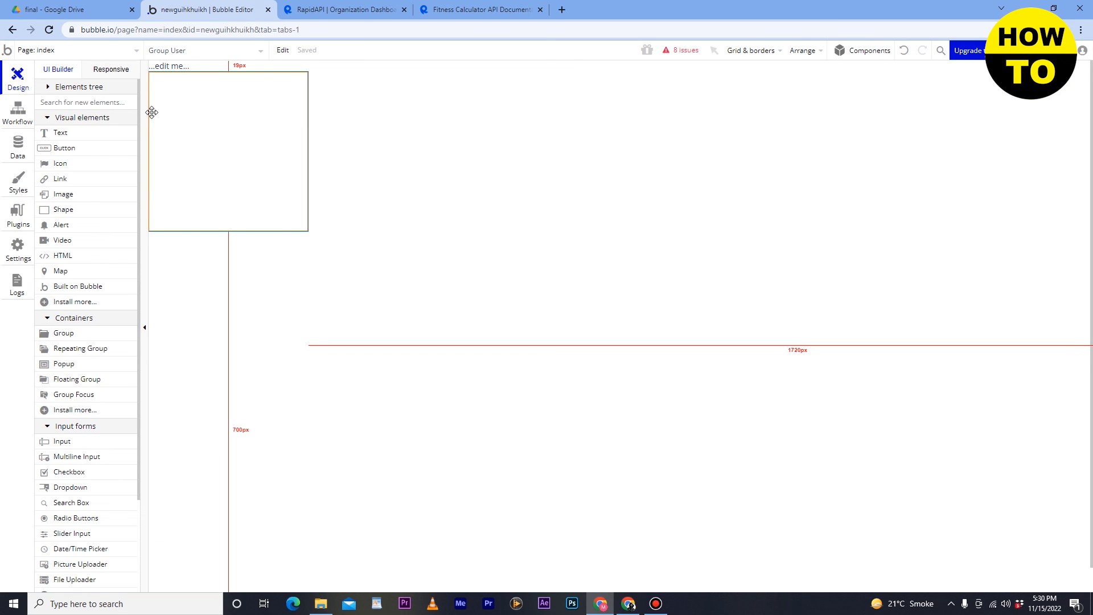